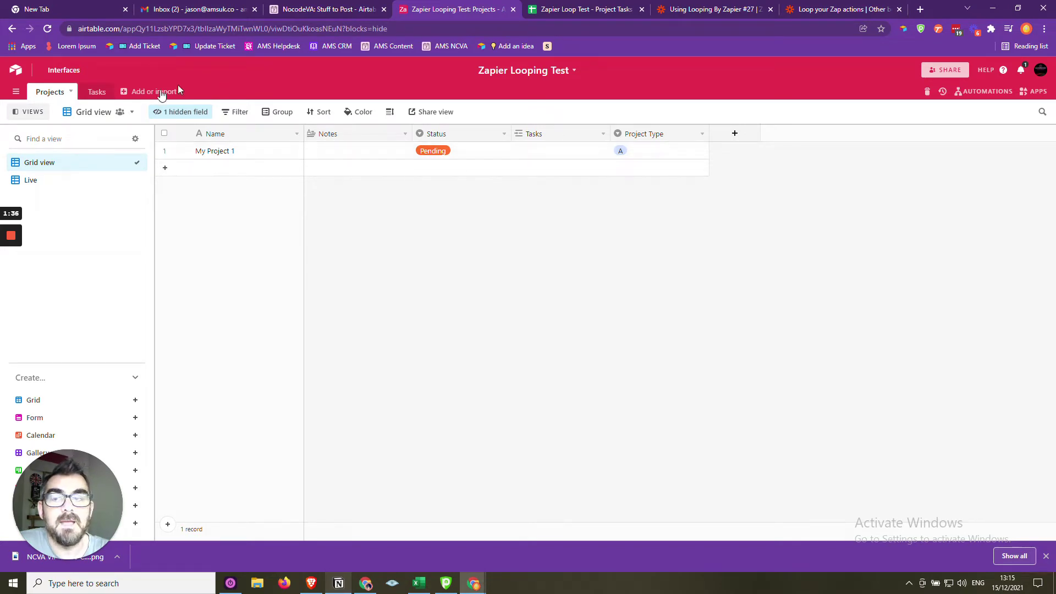
# Review the Tasks and Projects tables, including the project type and status fields of My Project 1.
pyautogui.click(97, 92)
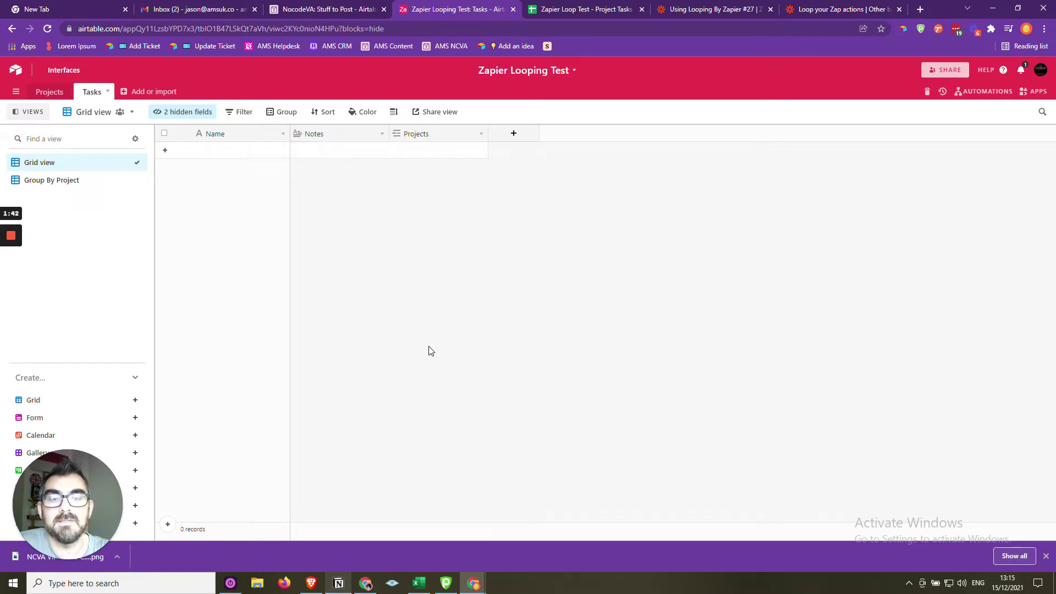
pyautogui.click(56, 94)
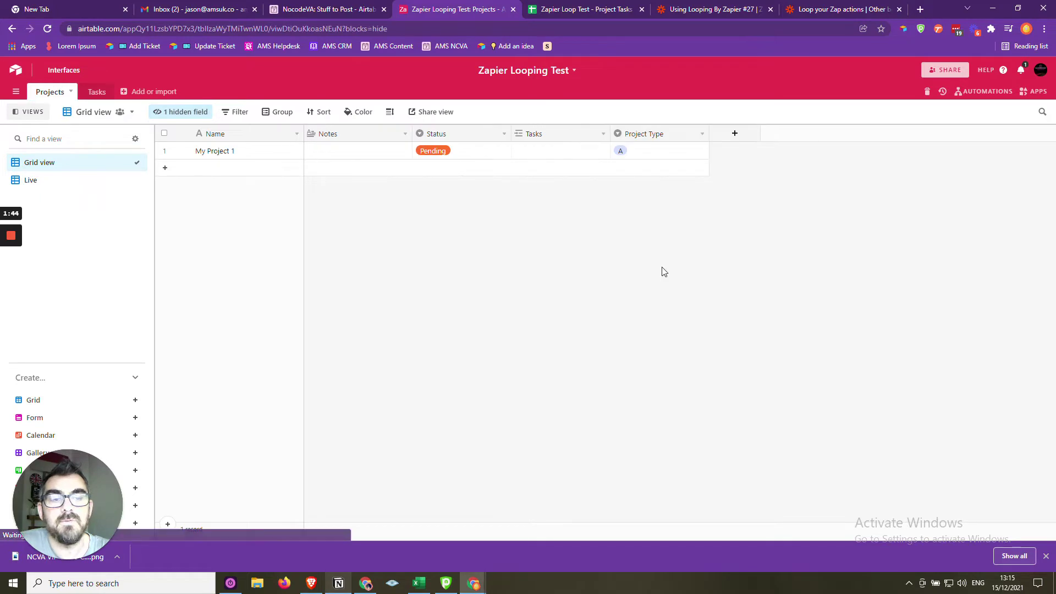
pyautogui.click(648, 151)
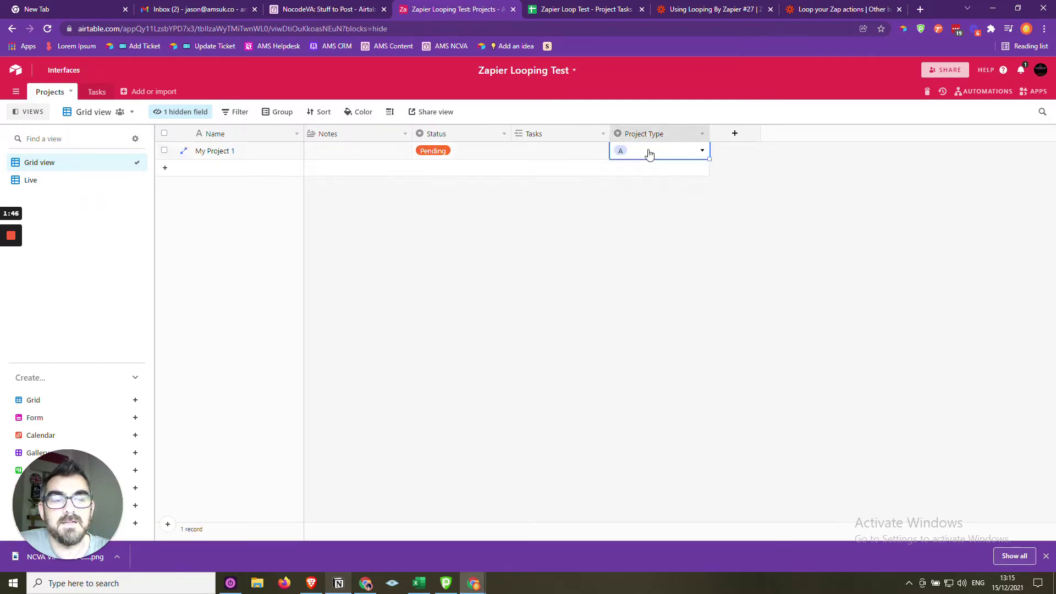
pyautogui.click(649, 152)
pyautogui.click(649, 153)
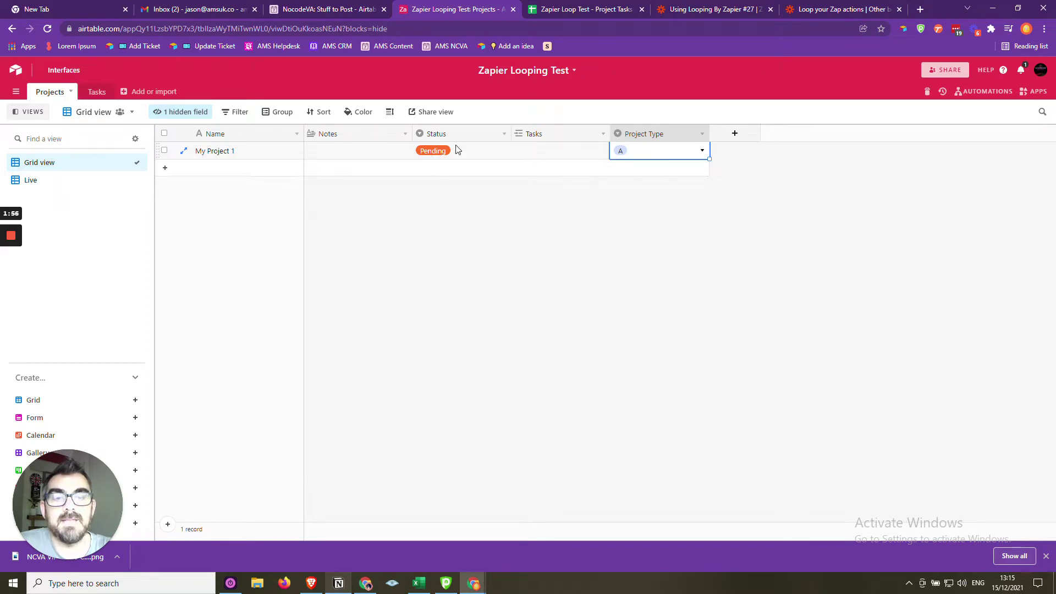
pyautogui.click(467, 154)
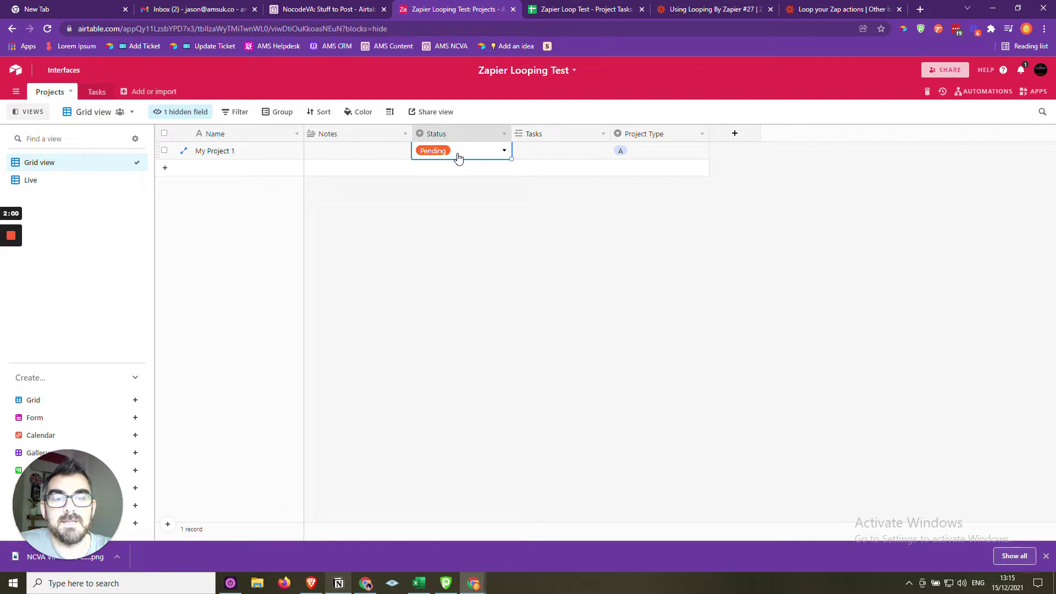
# Switch to the Google Sheets project task list and examine the tasks for project type A in A2:A5.
pyautogui.click(599, 10)
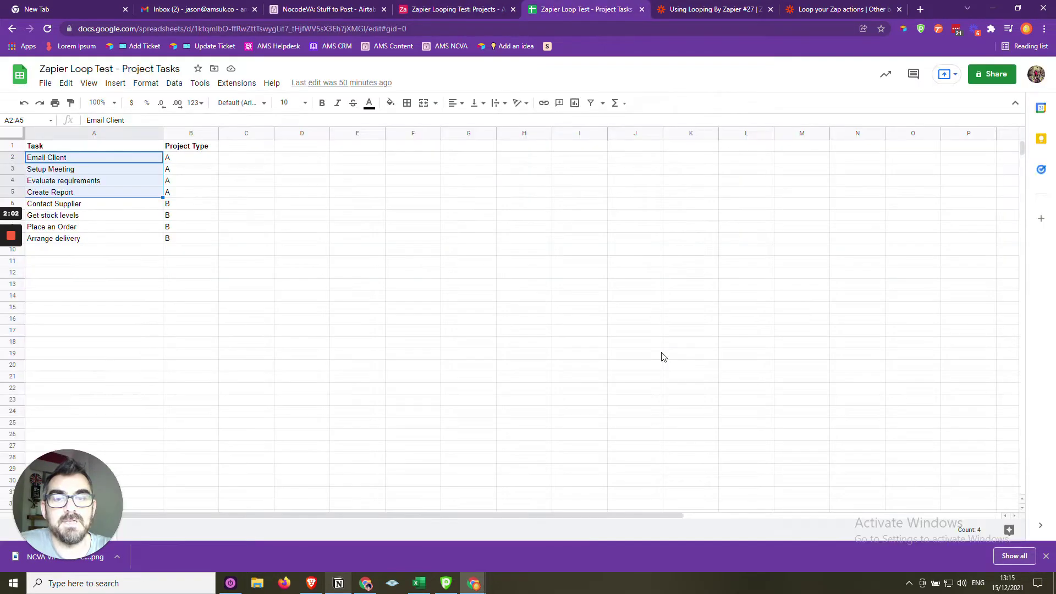
pyautogui.click(108, 159)
pyautogui.click(104, 149)
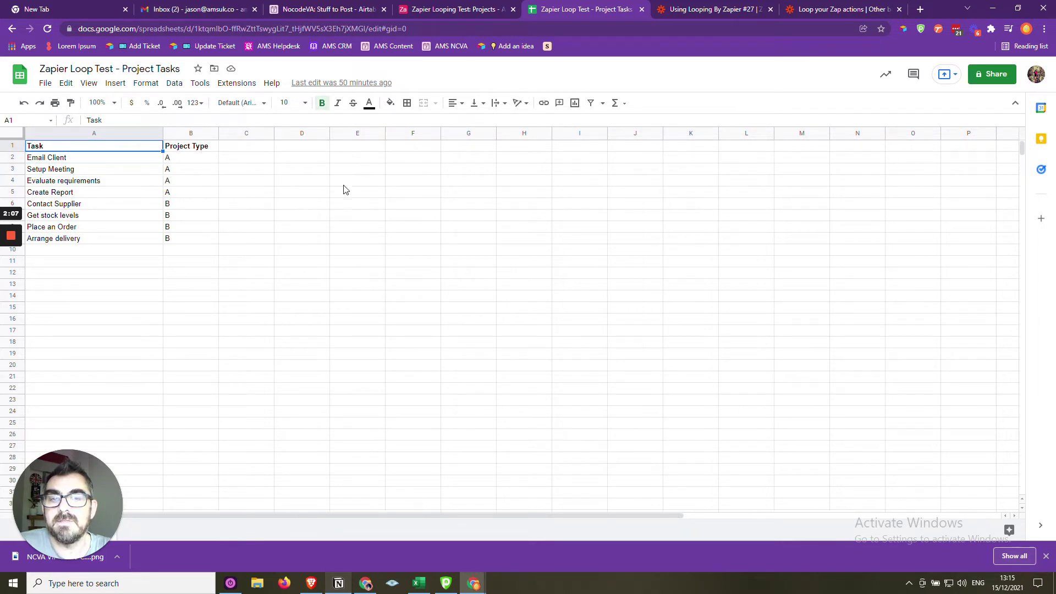
pyautogui.click(113, 160)
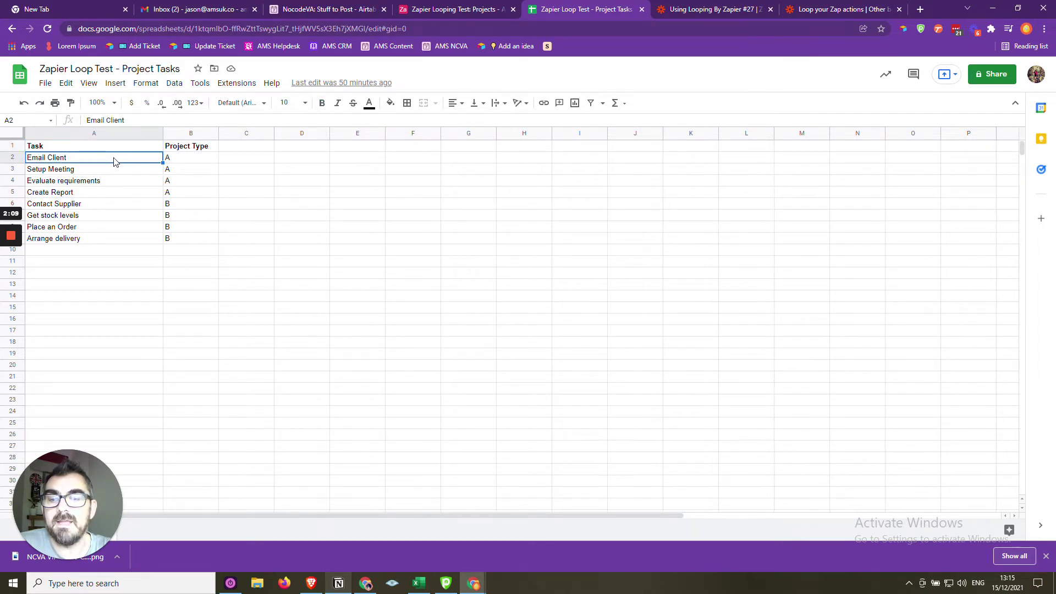
pyautogui.moveTo(114, 160); pyautogui.dragTo(117, 197)
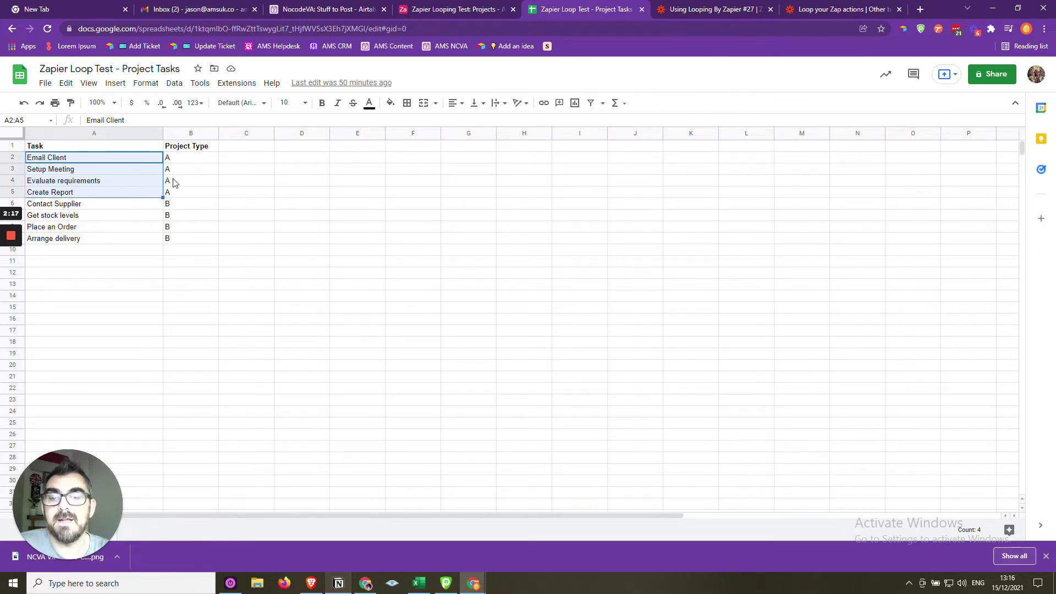
# Switch back to Airtable and check the Tasks table before returning to the Projects table.
pyautogui.click(449, 8)
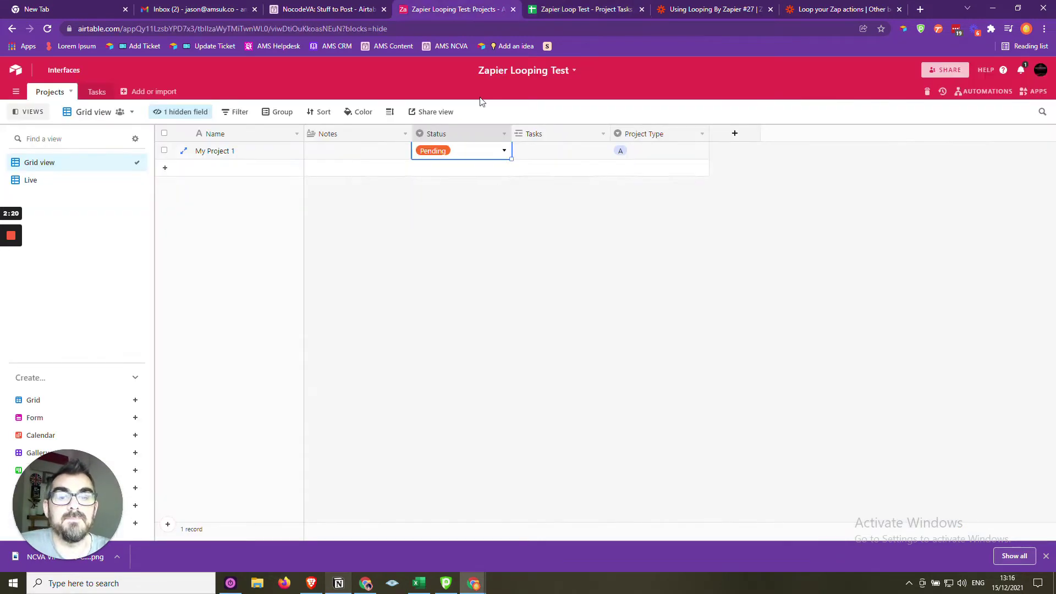
pyautogui.click(97, 92)
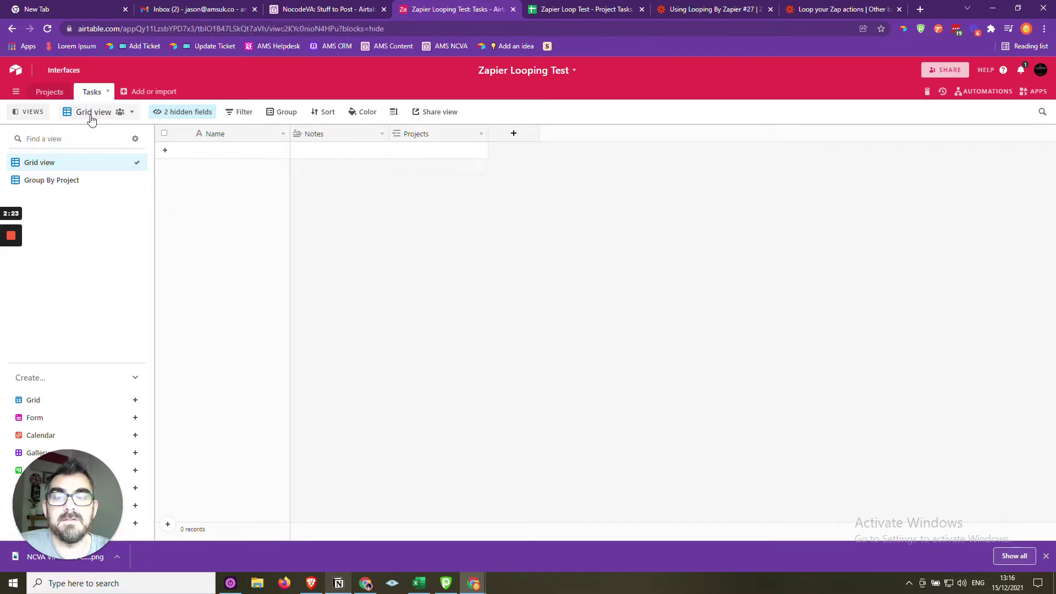
pyautogui.click(49, 92)
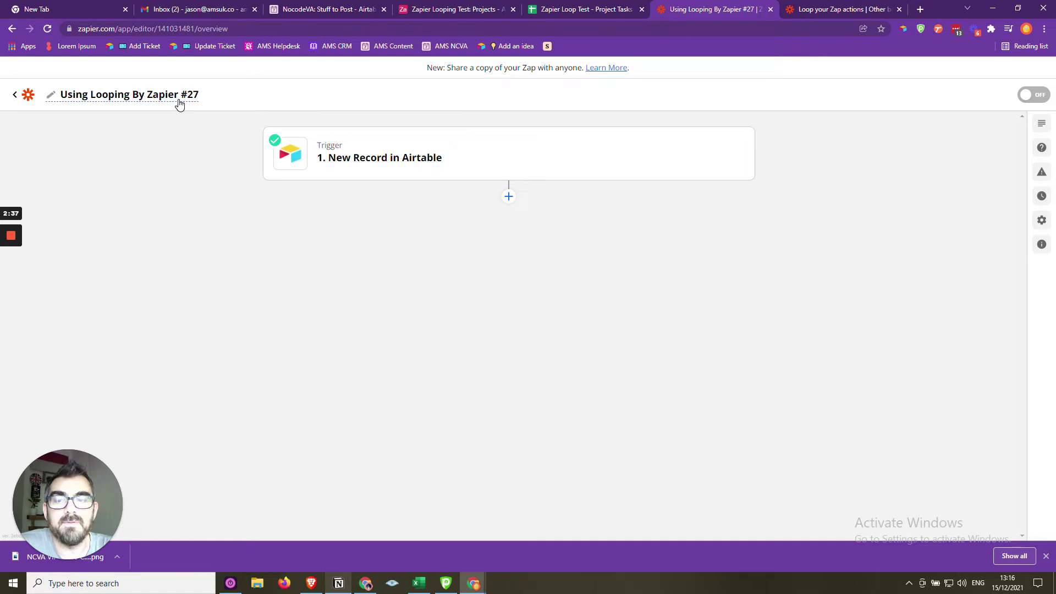
# Review the New Record trigger's setup in Zapier and the Status filter of the Live view in Airtable.
pyautogui.click(426, 161)
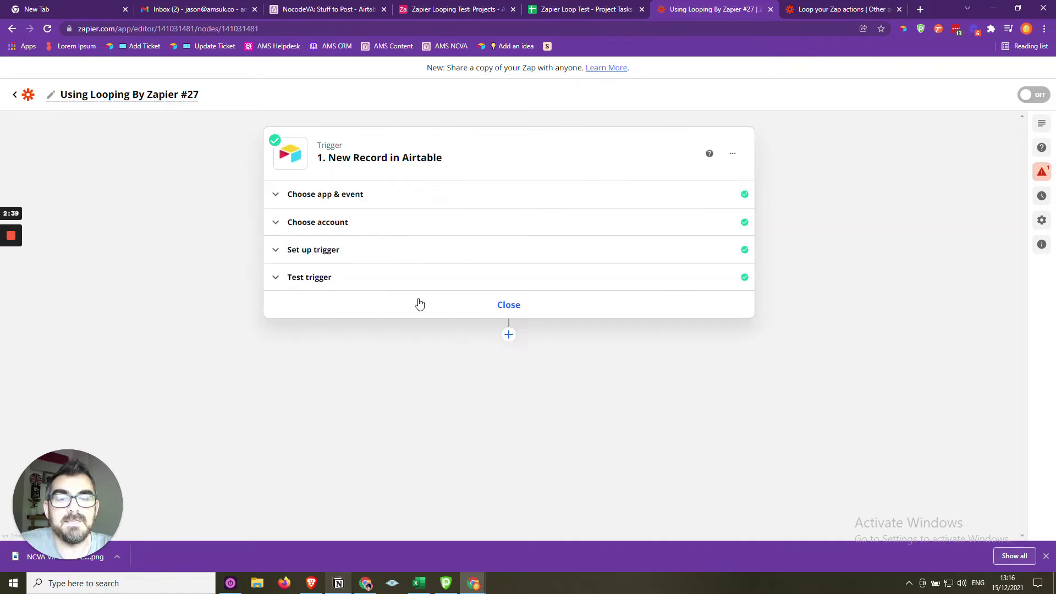
pyautogui.click(405, 251)
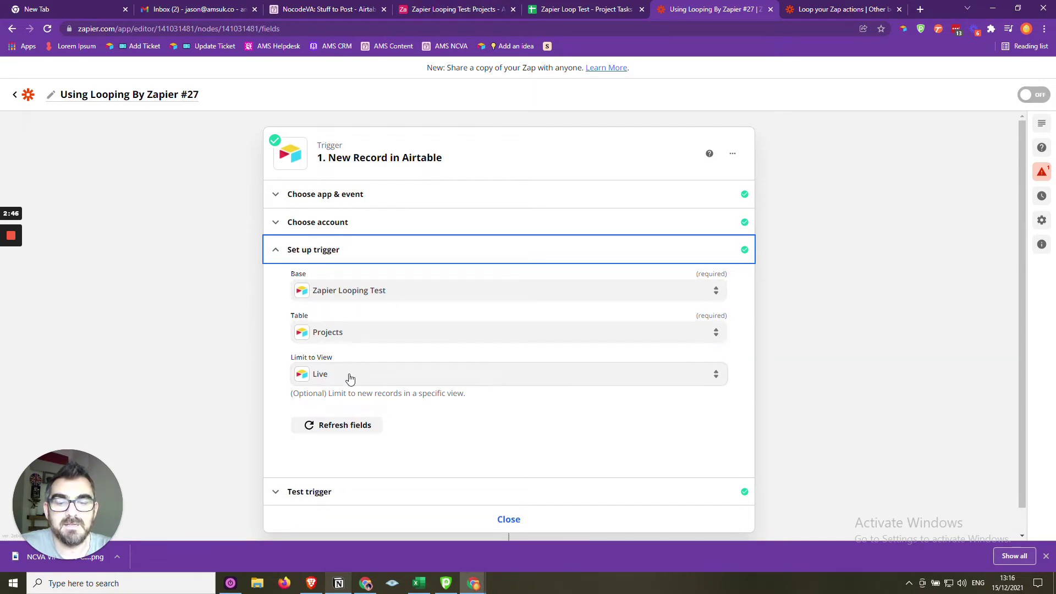
pyautogui.click(467, 8)
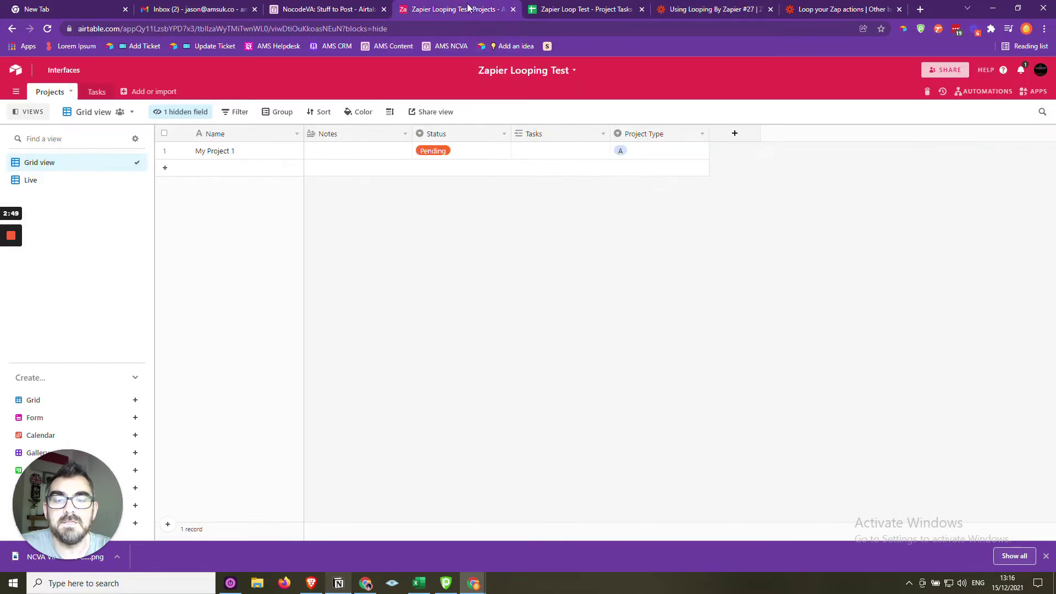
pyautogui.click(45, 184)
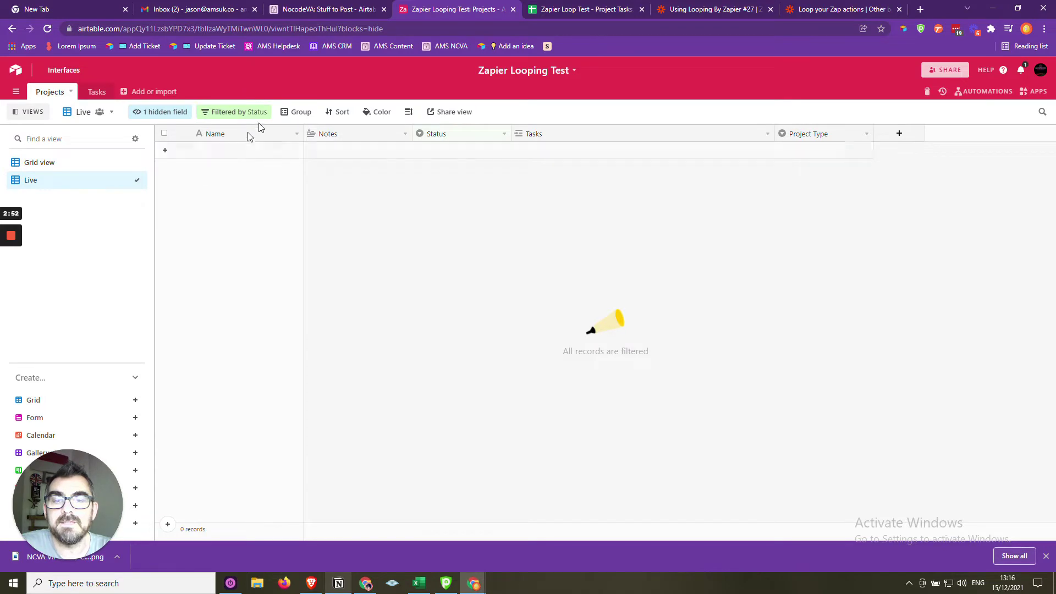
pyautogui.click(254, 112)
pyautogui.click(330, 332)
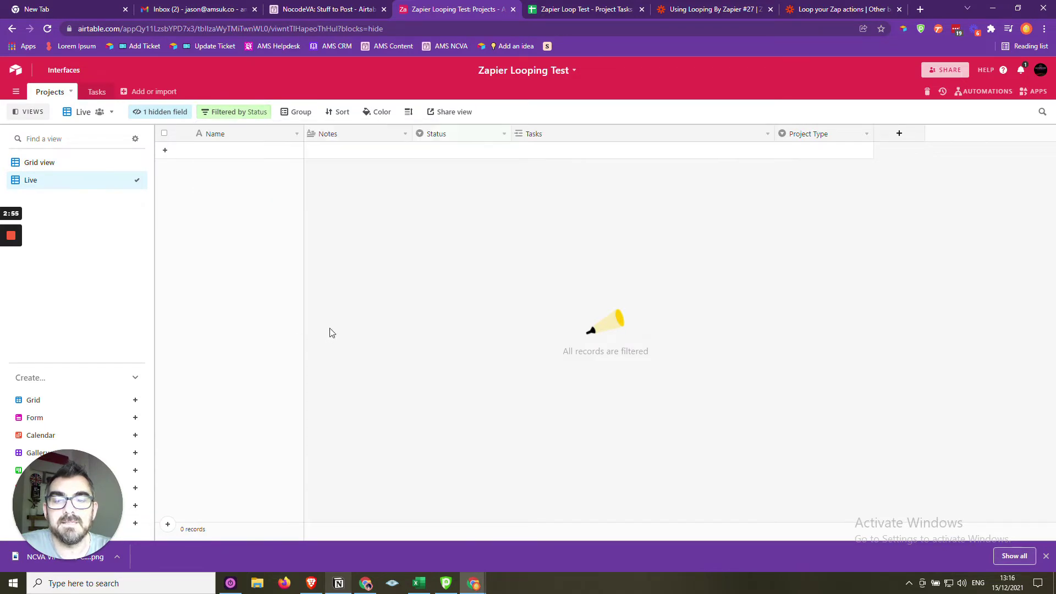
# Inspect the available status options for My Project 1 in the Projects grid view and return to Zapier.
pyautogui.click(93, 164)
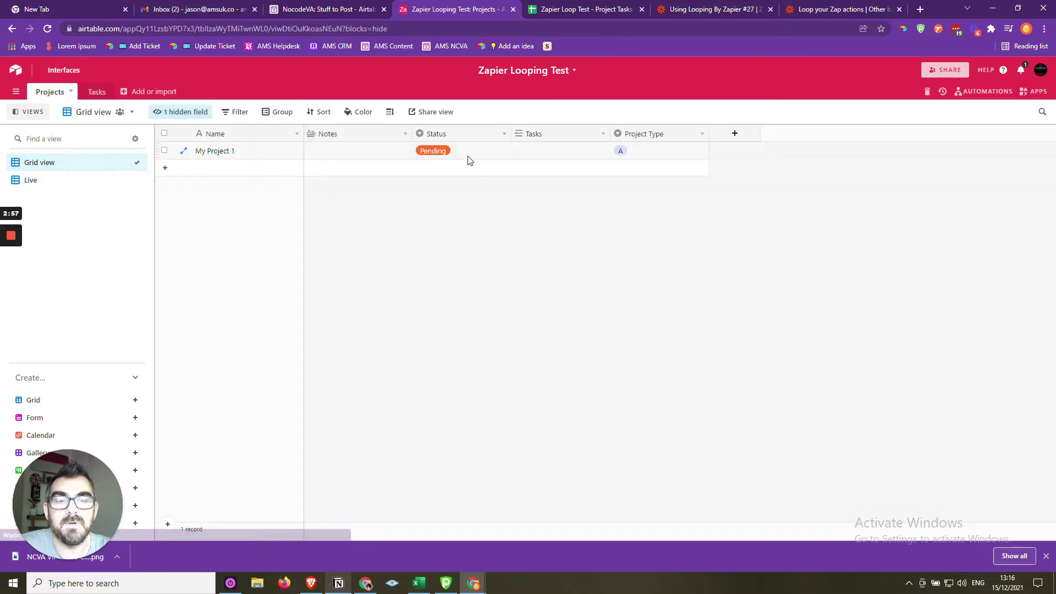
pyautogui.doubleClick(469, 157)
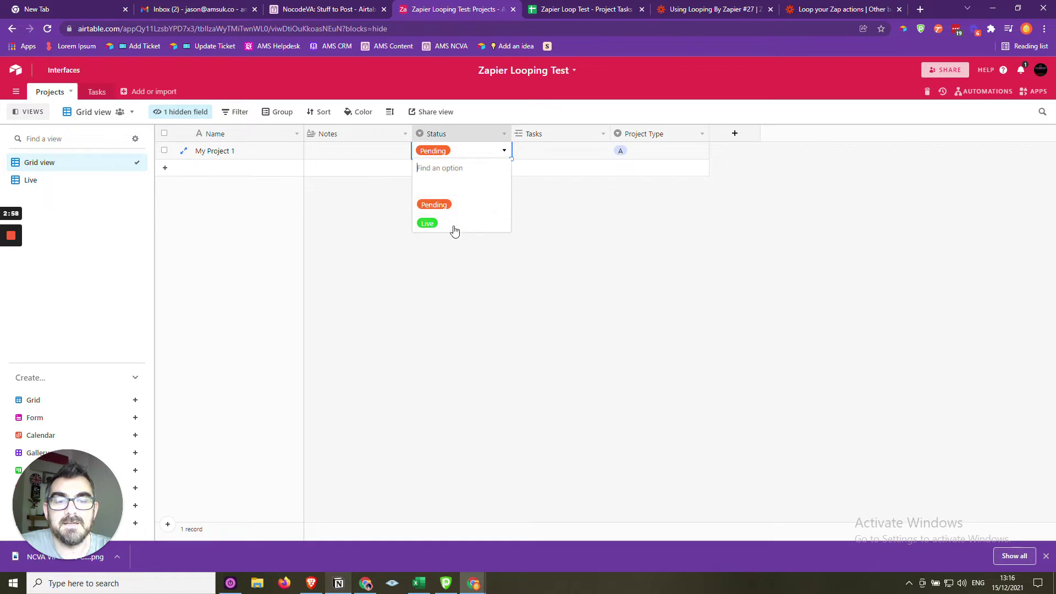
pyautogui.click(559, 228)
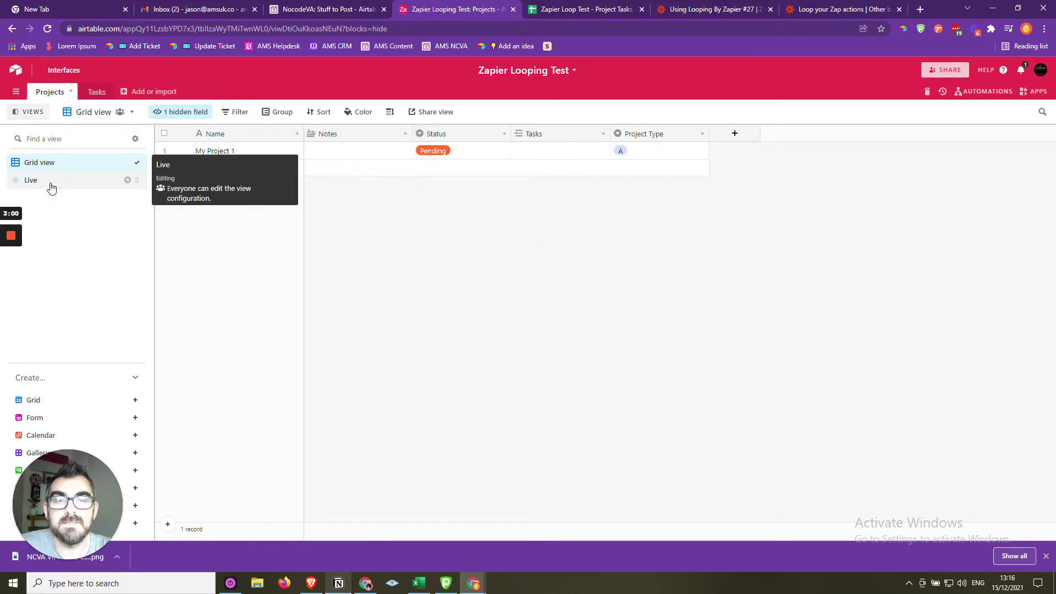
pyautogui.click(691, 8)
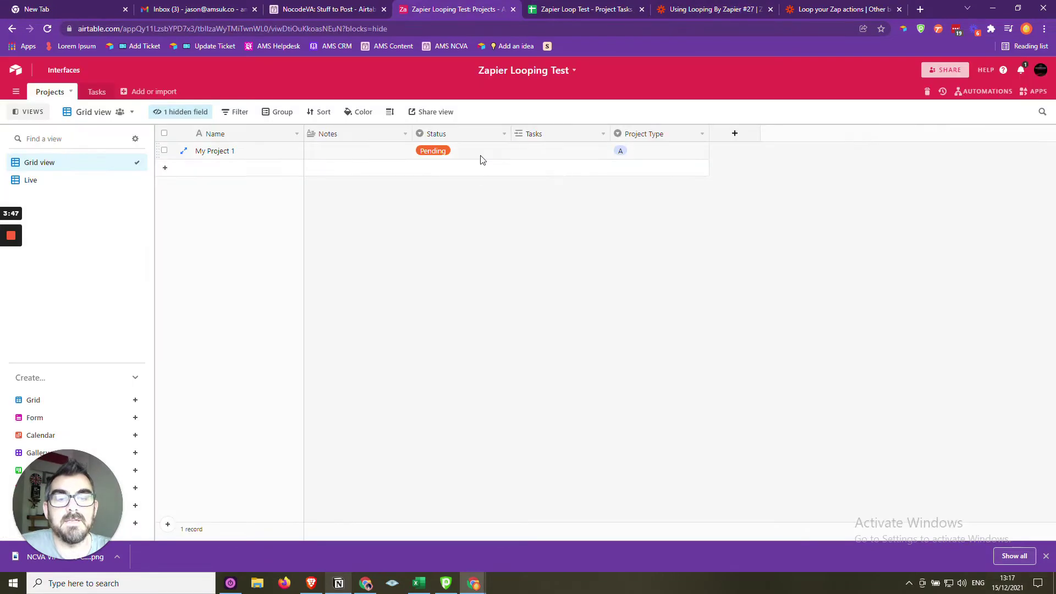
# Set the status of My Project 1 to Live in Airtable and show the Live view.
pyautogui.click(479, 158)
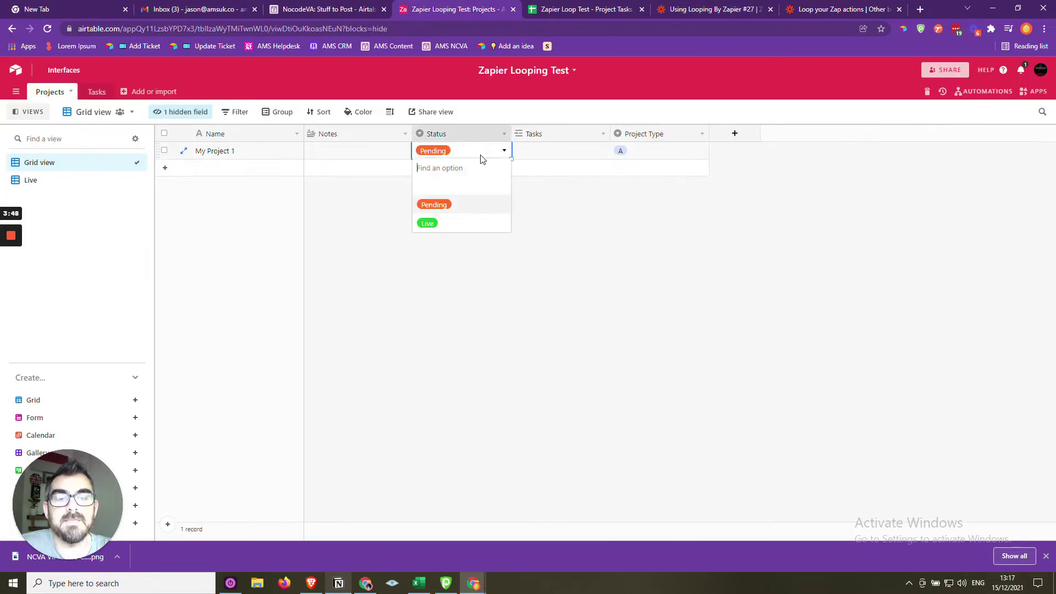
pyautogui.click(444, 223)
pyautogui.click(371, 215)
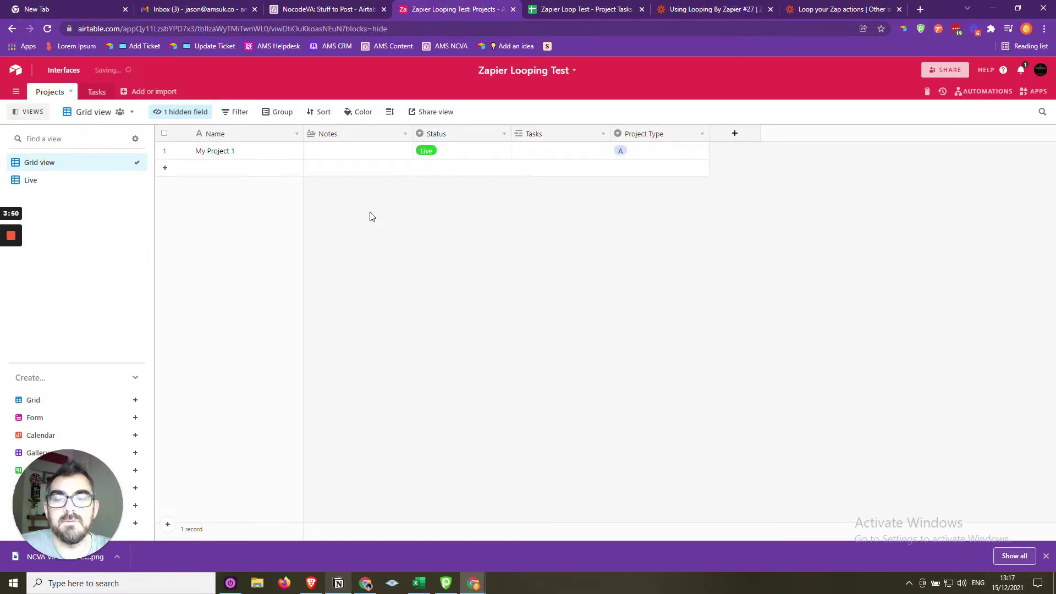
pyautogui.click(42, 181)
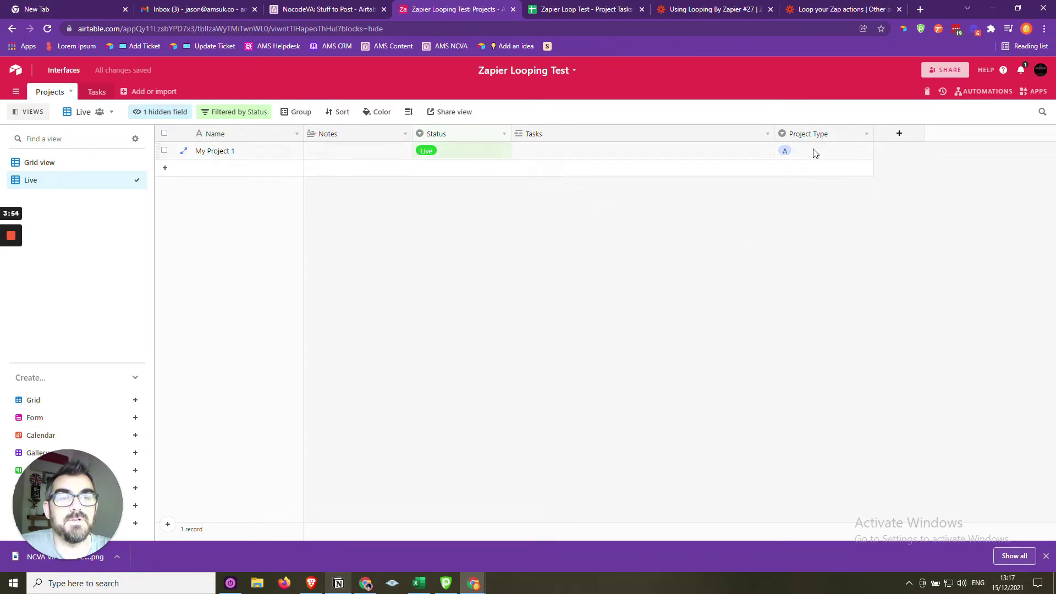
# Switch to Zapier, load more test records for the Airtable trigger, select Record B, and close the trigger step.
pyautogui.click(710, 10)
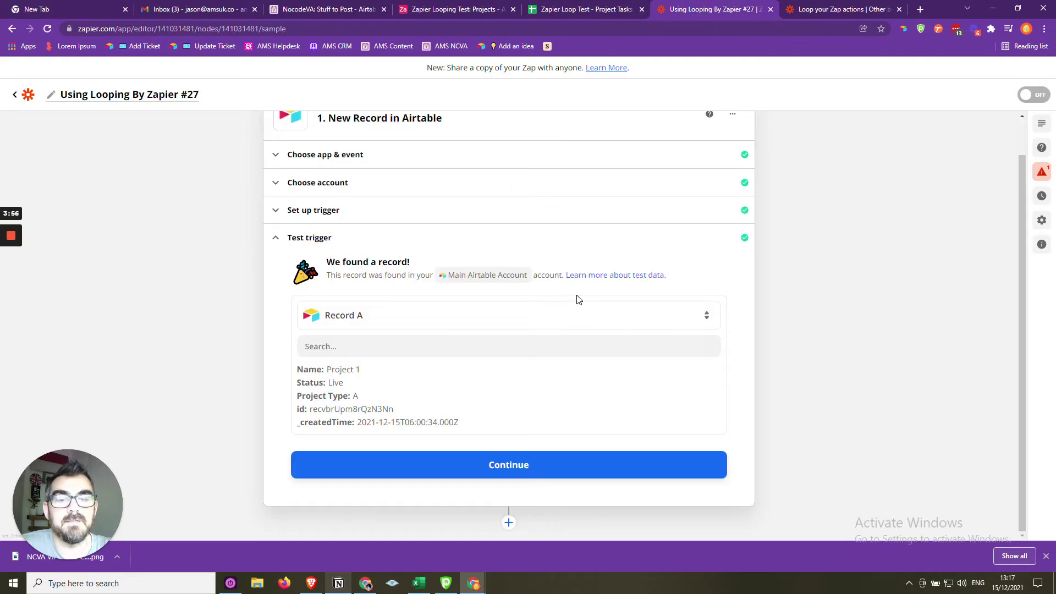
pyautogui.click(478, 315)
pyautogui.click(487, 407)
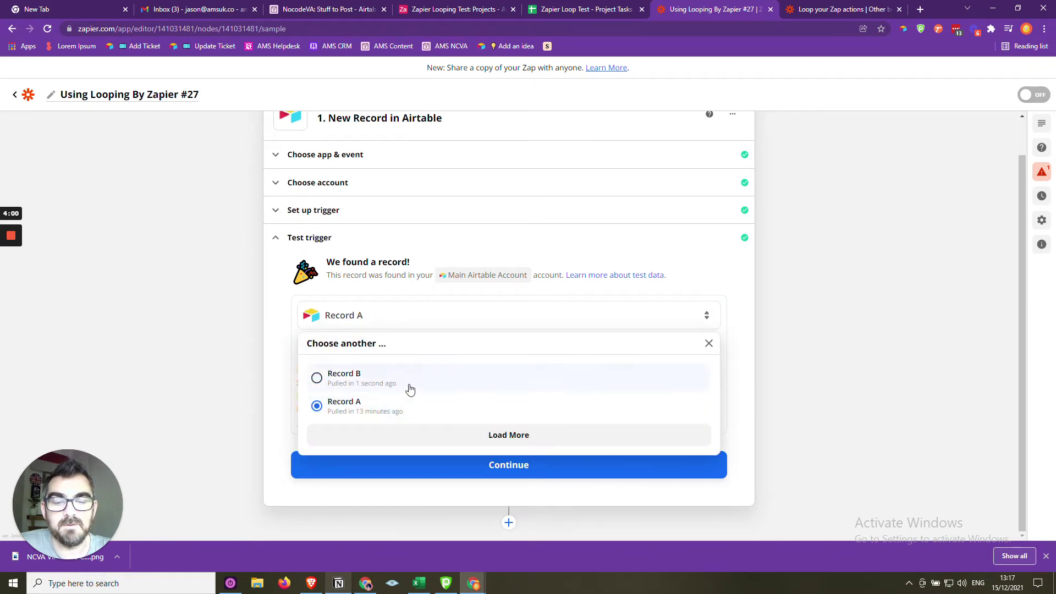
pyautogui.click(410, 385)
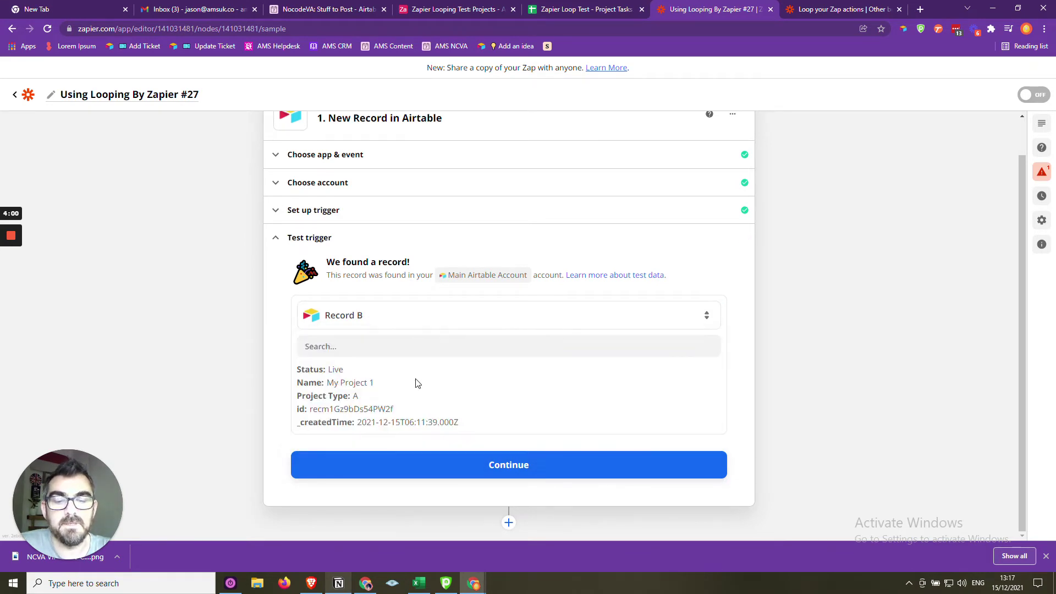
pyautogui.click(490, 469)
pyautogui.click(428, 199)
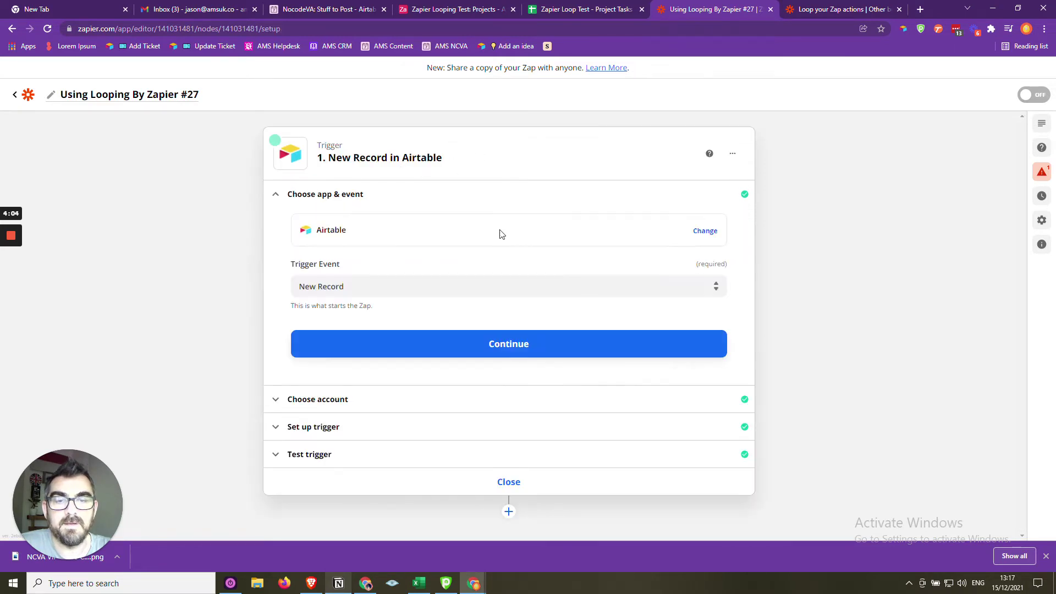
pyautogui.click(494, 483)
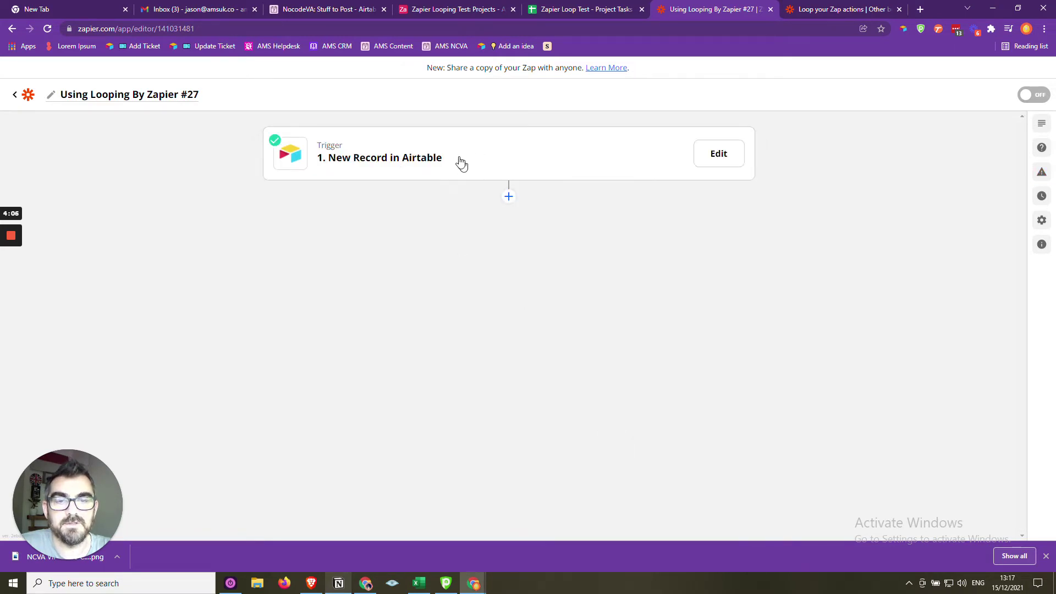
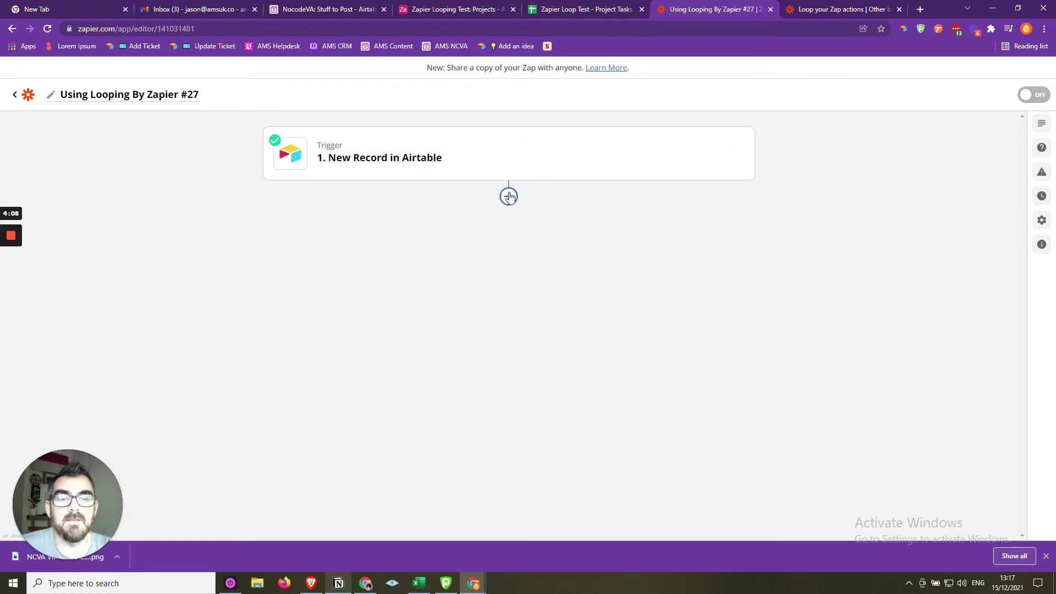
# Check the task list in Google Sheets and the Live view in Airtable, and add a Google Sheets action after the trigger in Zapier.
pyautogui.click(509, 195)
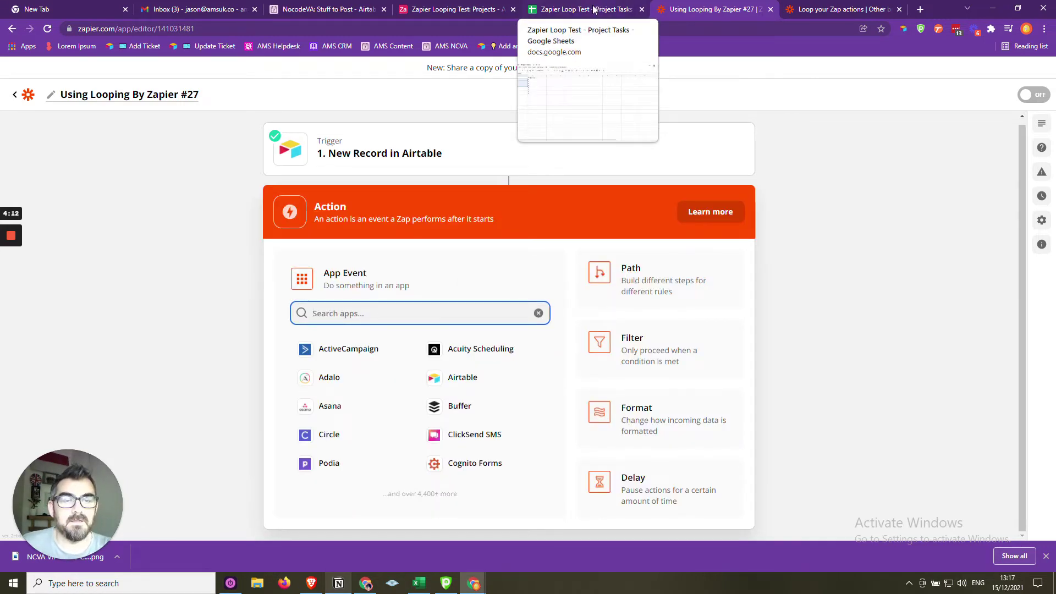
pyautogui.click(581, 9)
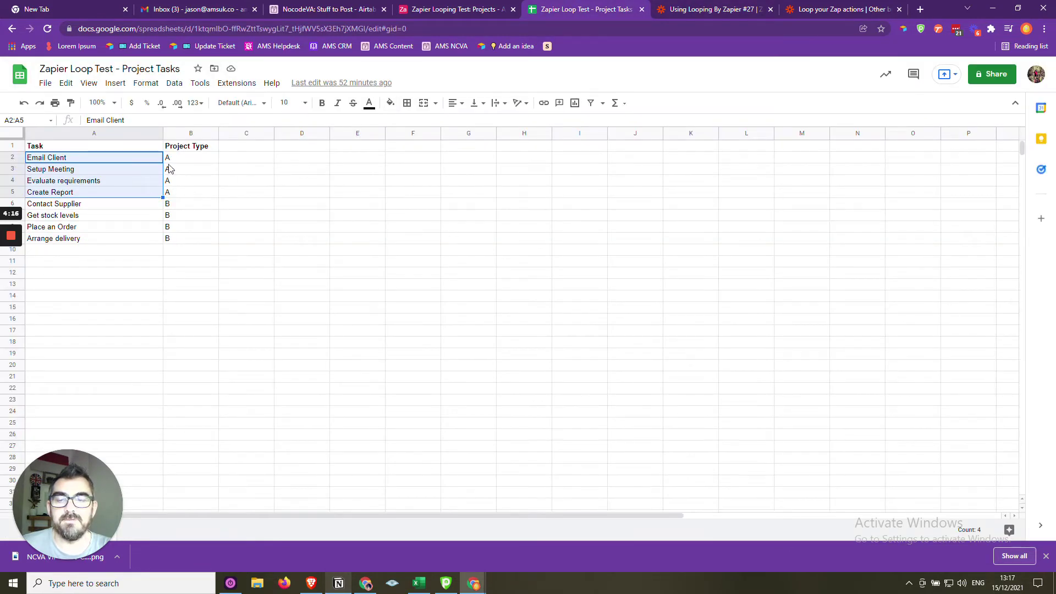
pyautogui.click(493, 6)
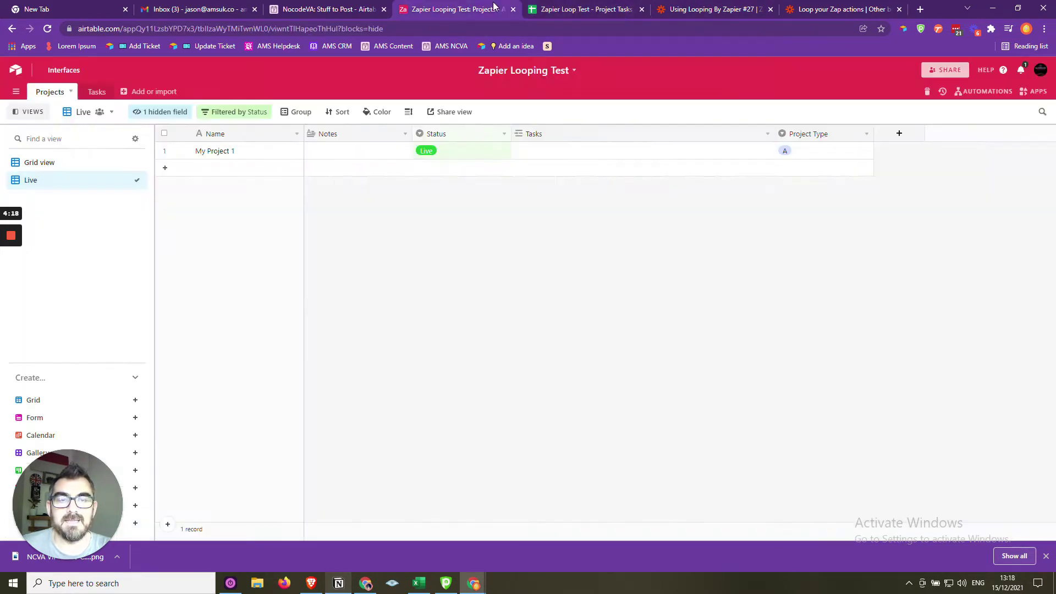
pyautogui.click(683, 9)
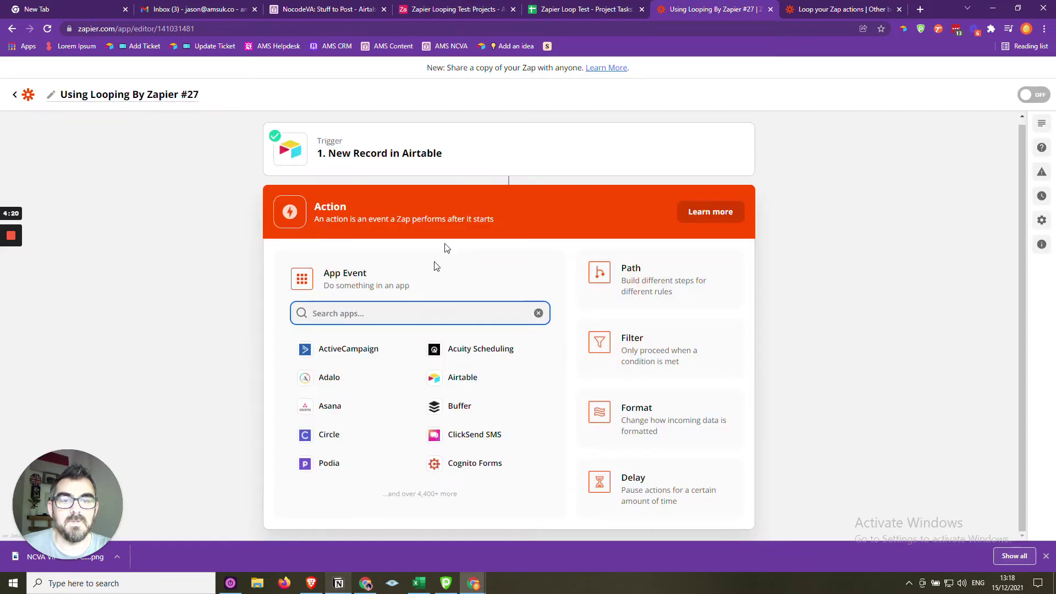
pyautogui.write('sheet')
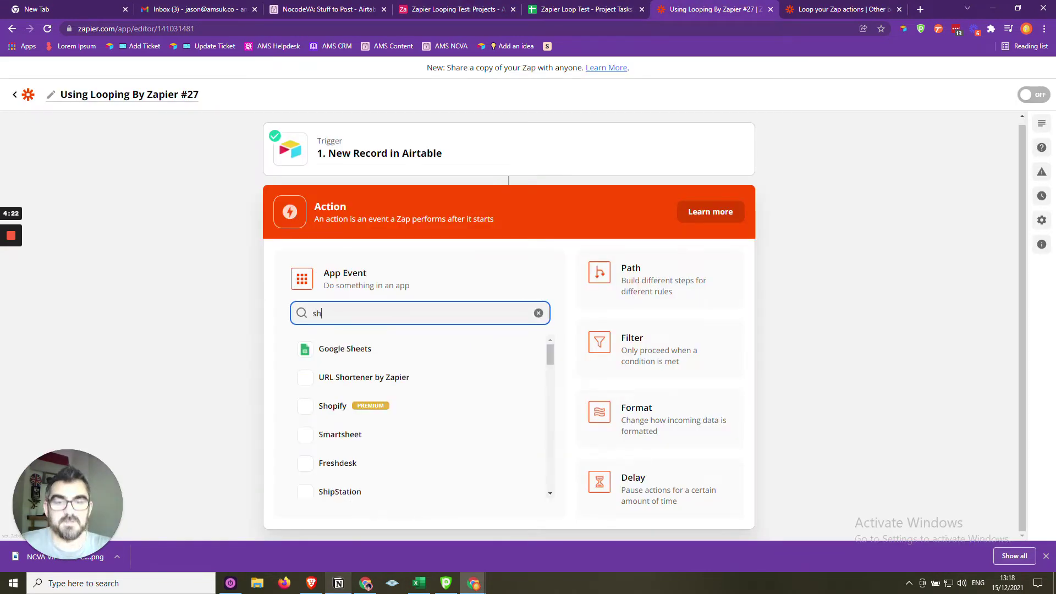
pyautogui.click(345, 349)
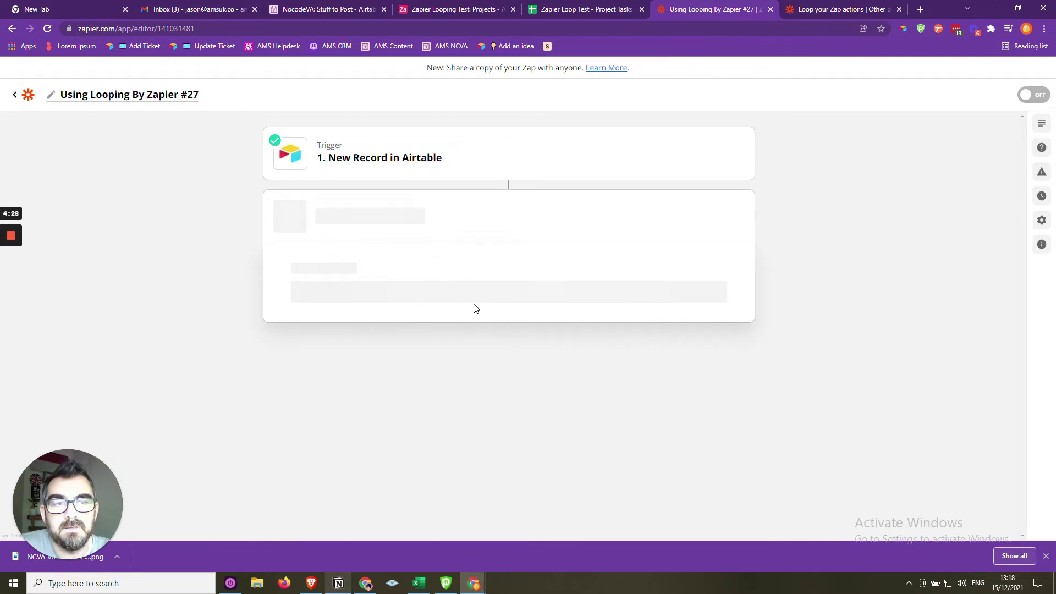
# Set the Google Sheets action event to Find Many Spreadsheet Rows (With Line Item Support) and choose the connected account.
pyautogui.click(437, 383)
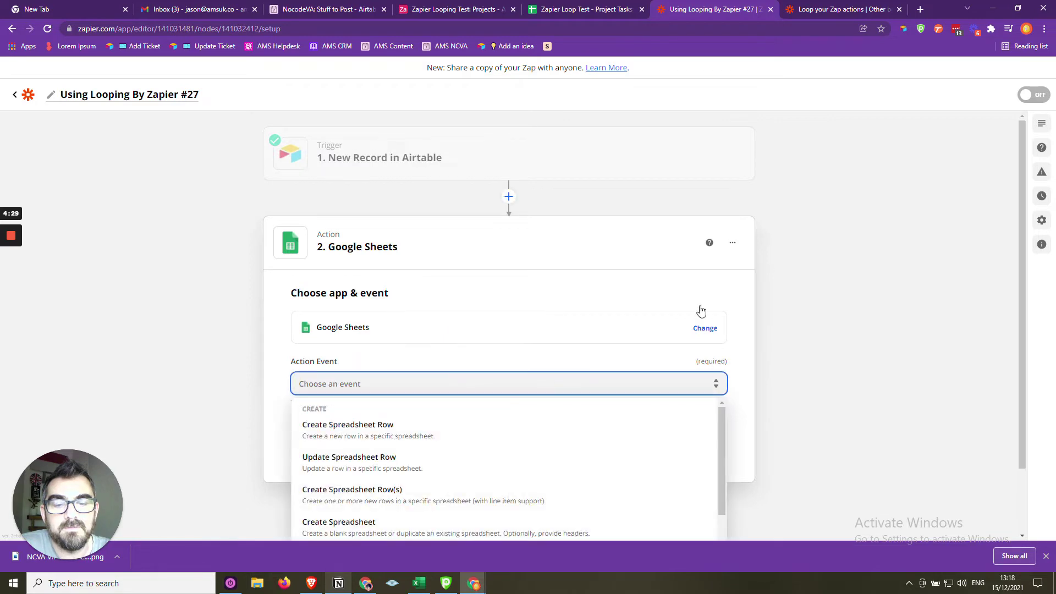
pyautogui.scroll(-3, 550, 374)
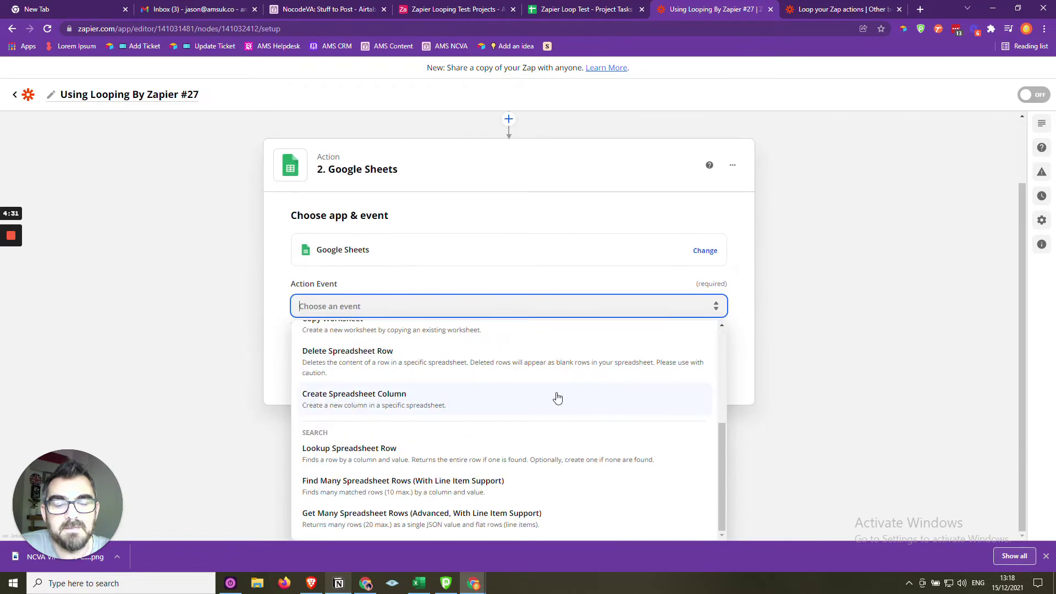
pyautogui.click(424, 480)
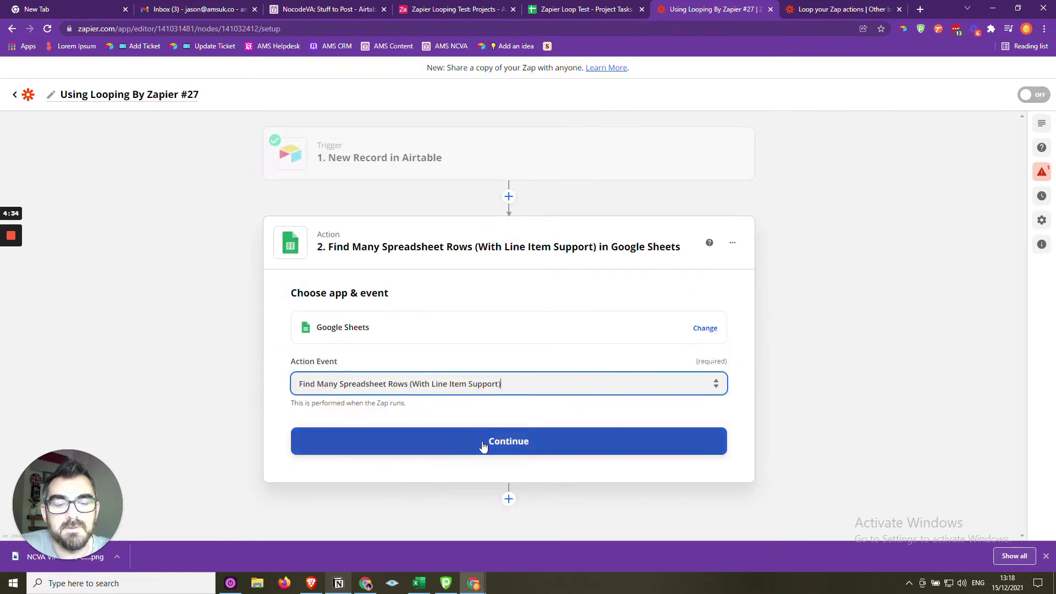
pyautogui.click(483, 446)
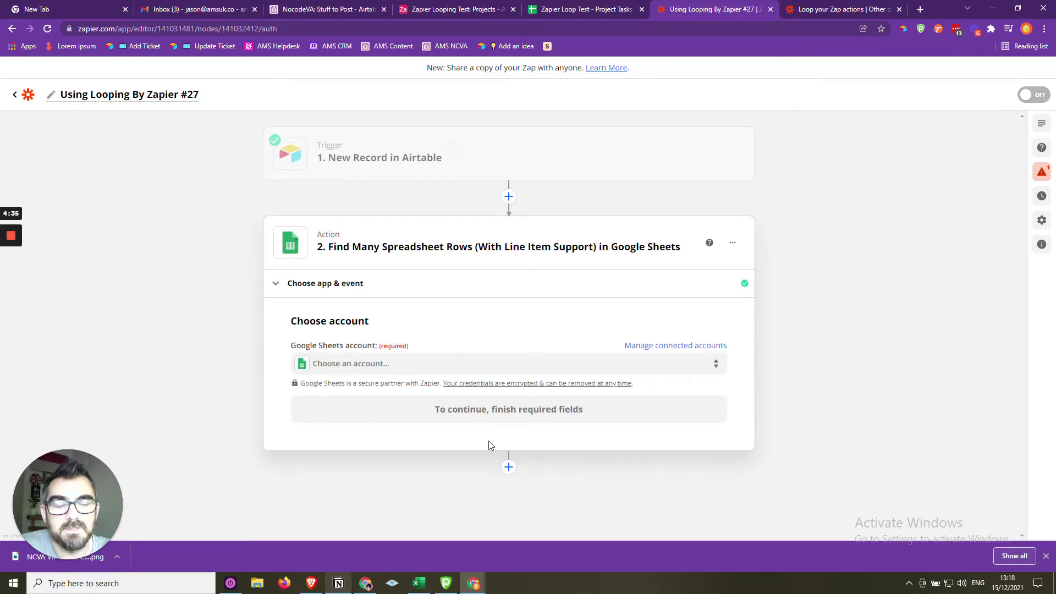
pyautogui.click(477, 362)
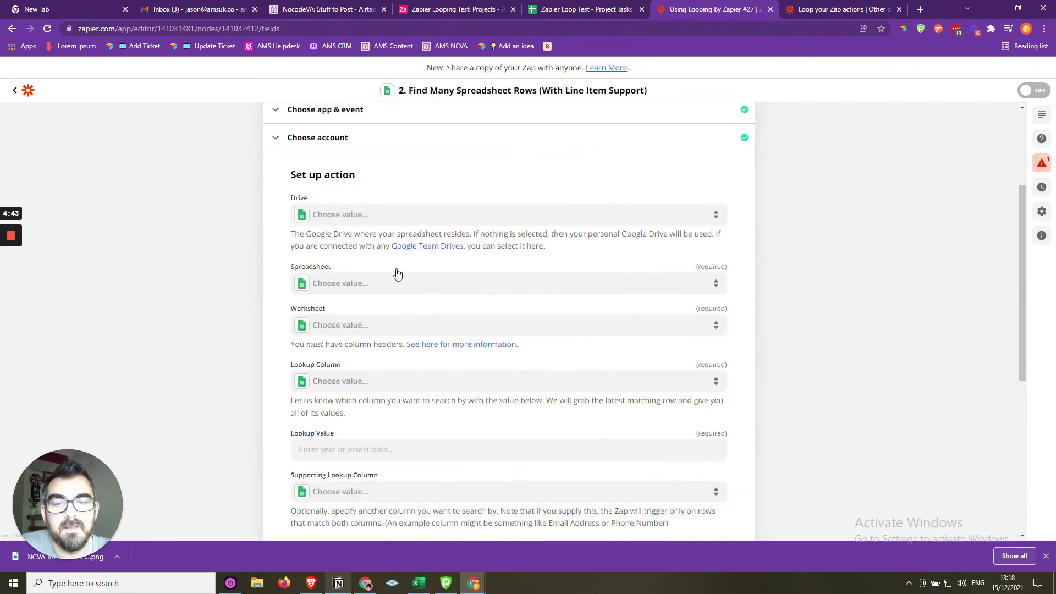
# Set the drive to My Google Drive, the spreadsheet to Zapier Loop Test - Project Tasks, and the worksheet to Sheet1.
pyautogui.click(369, 218)
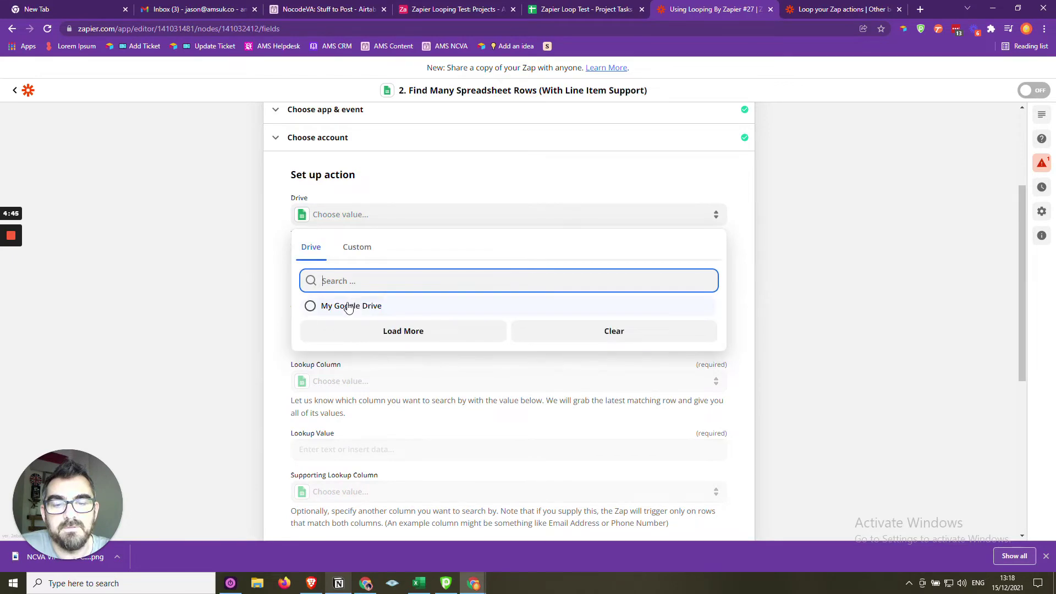
pyautogui.click(351, 304)
pyautogui.click(352, 296)
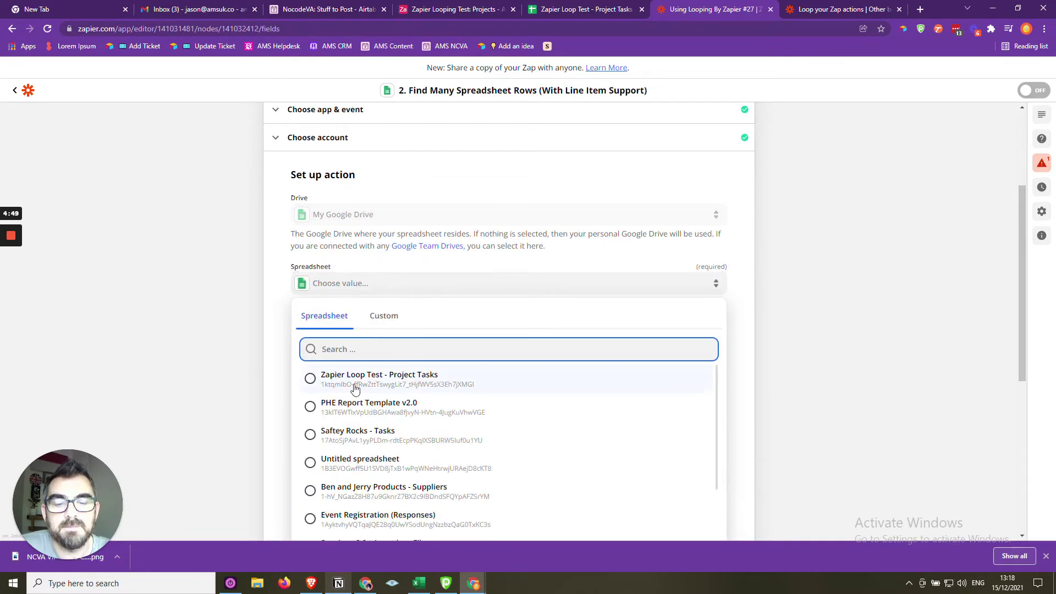
pyautogui.click(355, 389)
pyautogui.click(348, 325)
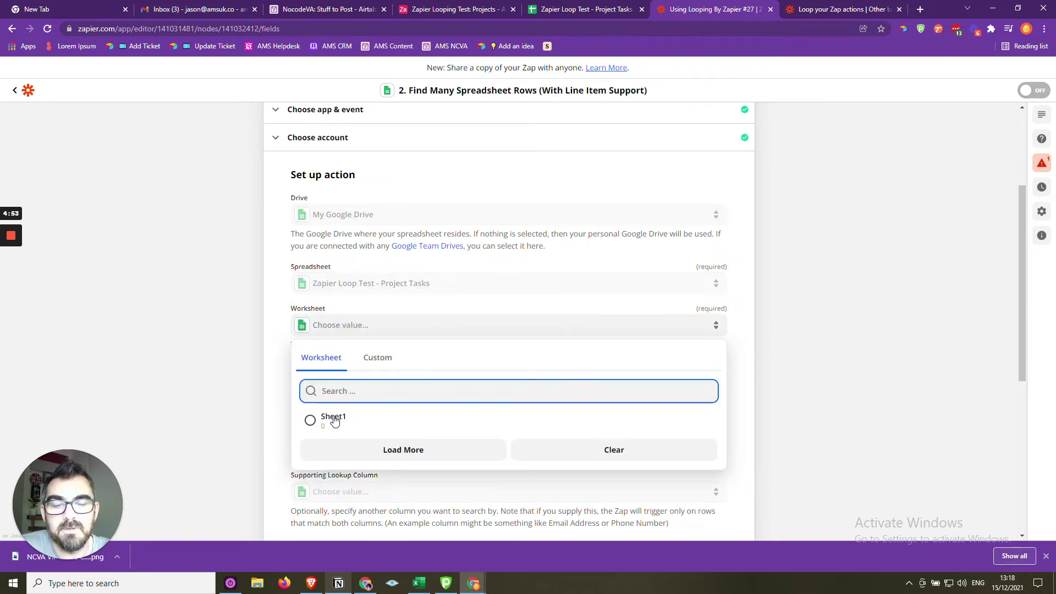
pyautogui.click(335, 418)
# Set the lookup column to Project Type and map the lookup value to the Project Type field from the Airtable trigger.
pyautogui.scroll(-2, 248, 385)
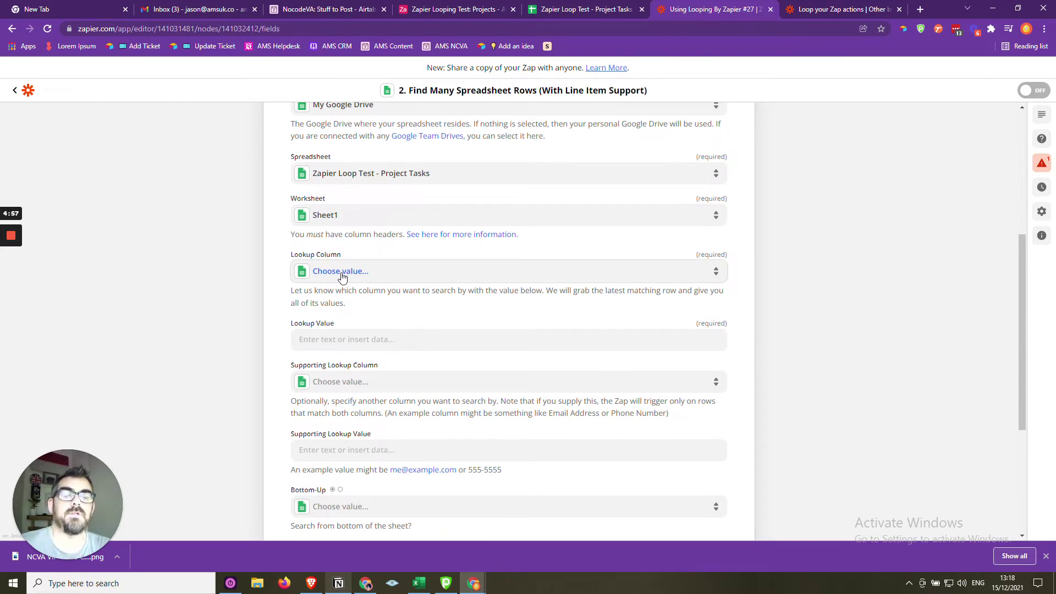
pyautogui.click(342, 273)
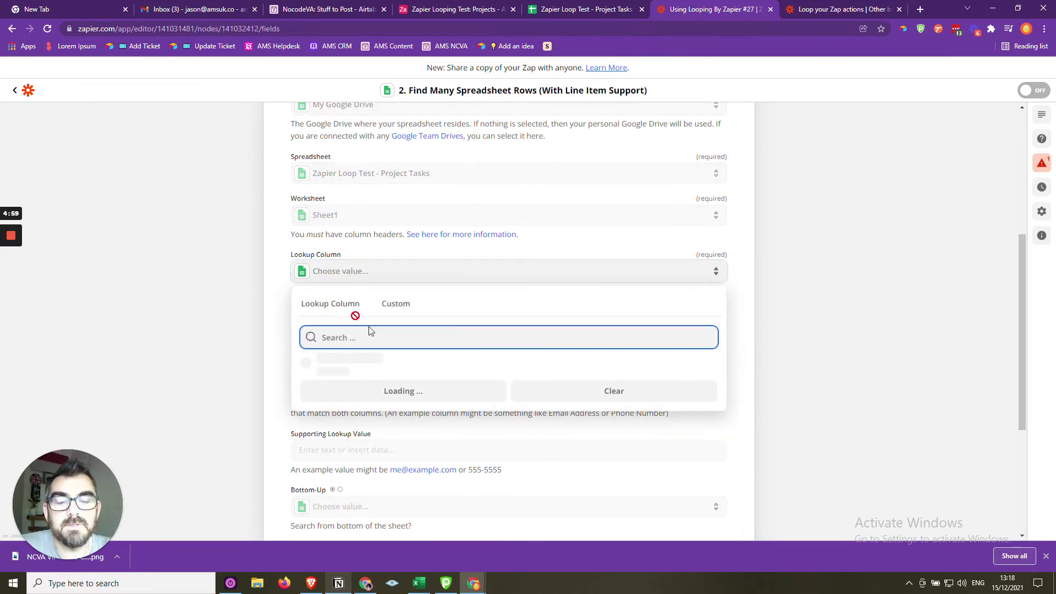
pyautogui.click(343, 392)
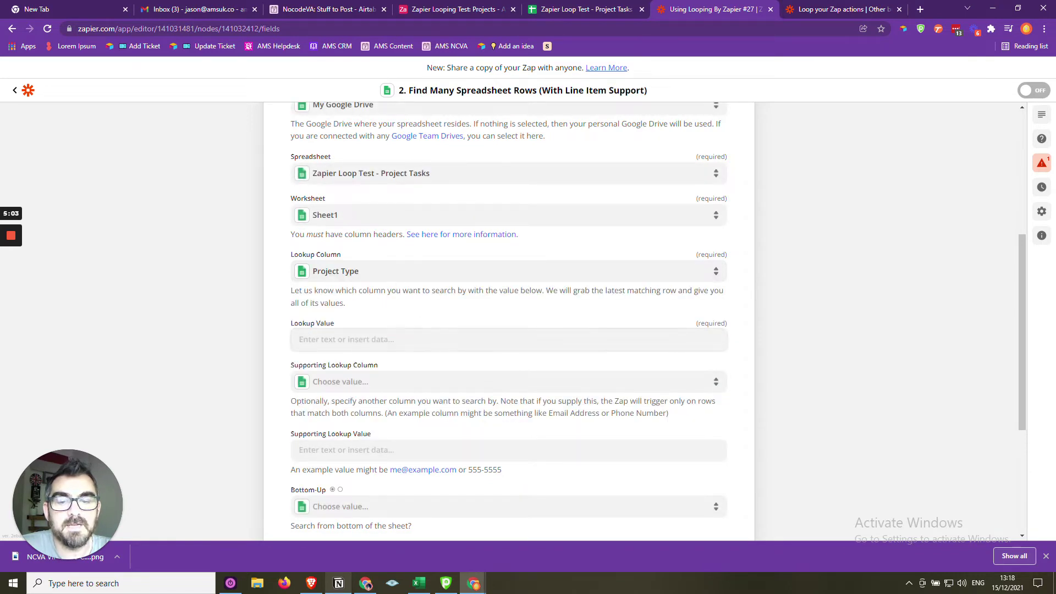
pyautogui.click(385, 339)
pyautogui.scroll(-2, 815, 394)
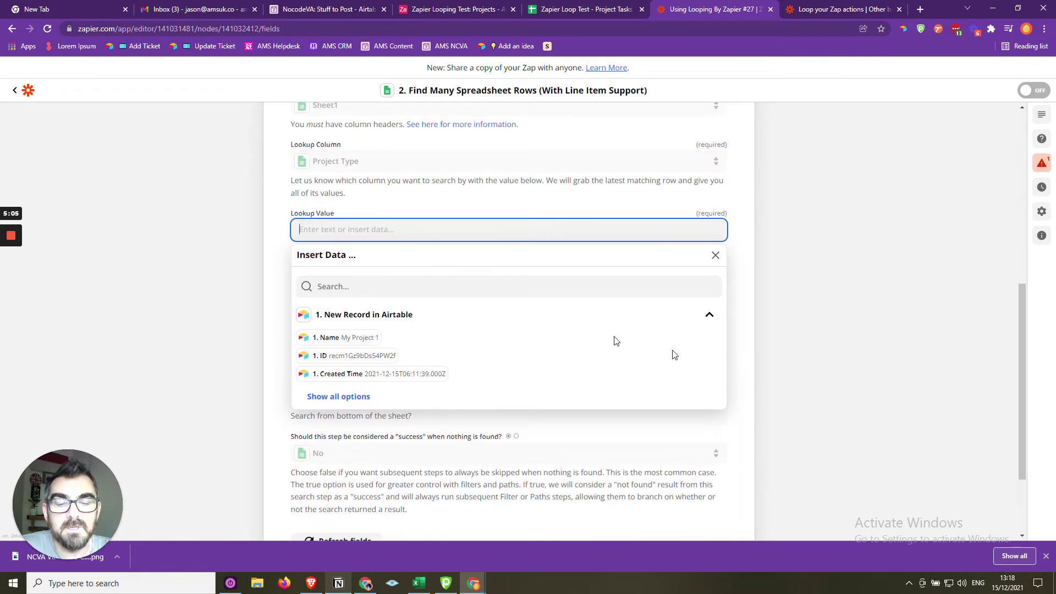
pyautogui.click(354, 396)
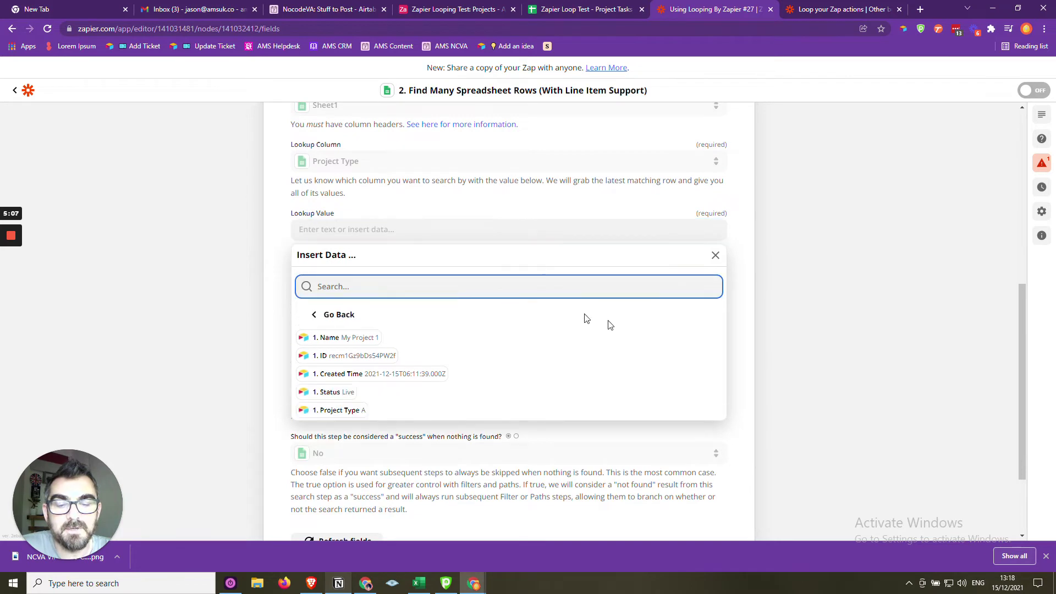
pyautogui.click(338, 411)
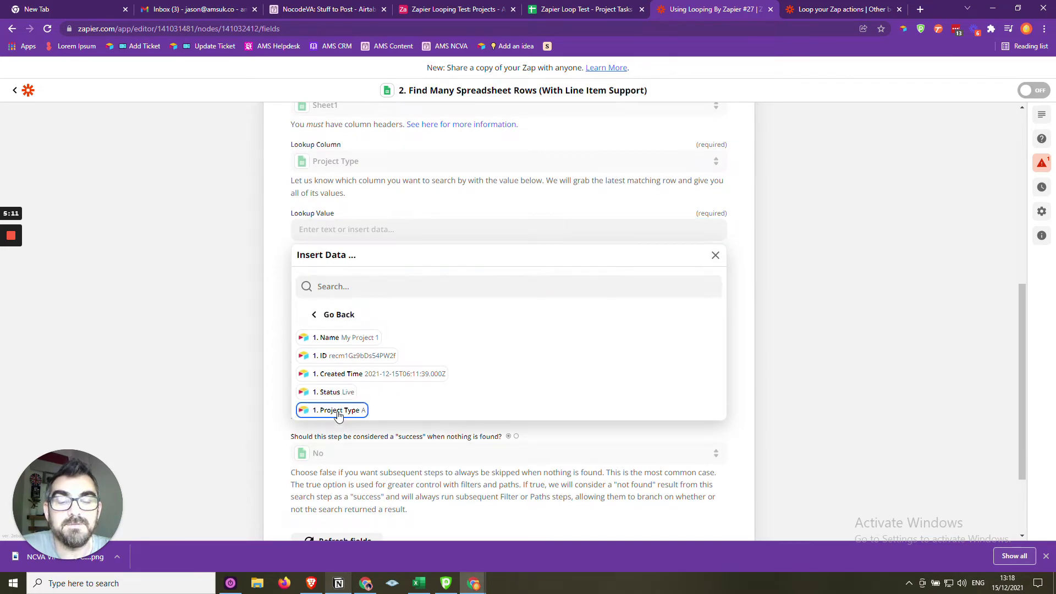
pyautogui.click(338, 412)
pyautogui.click(808, 333)
# Review the action's setup, continue with the remaining fields at their defaults, and test the spreadsheet row search.
pyautogui.scroll(6, 810, 334)
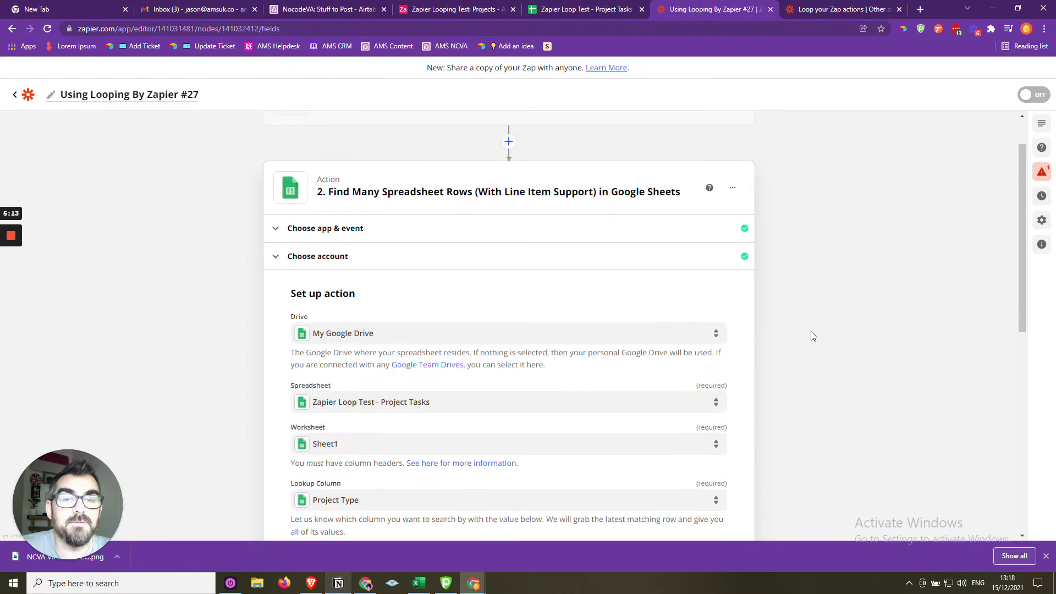
pyautogui.scroll(-4, 811, 335)
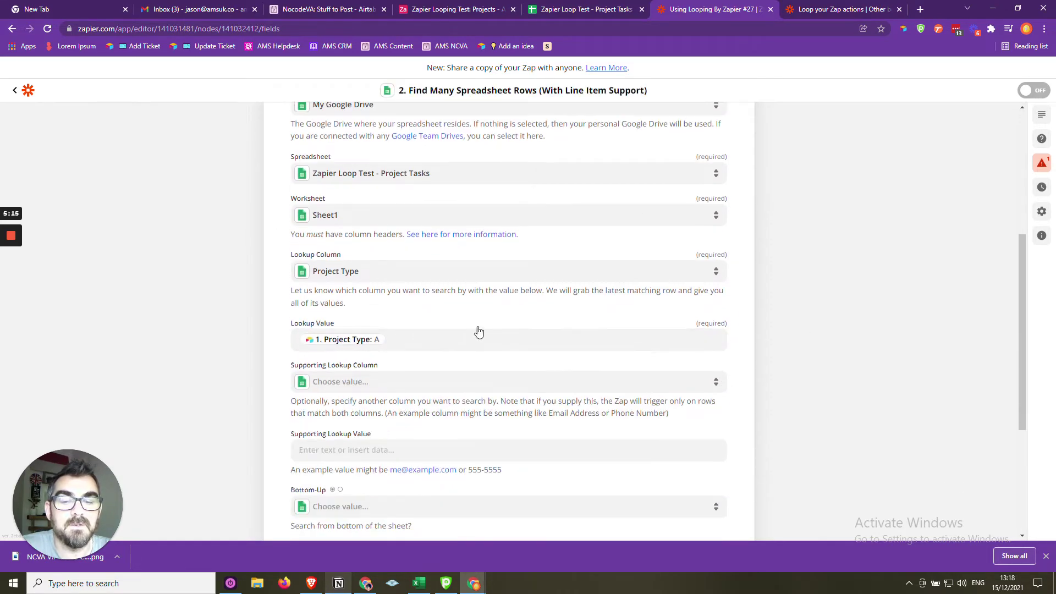
pyautogui.scroll(-2, 762, 354)
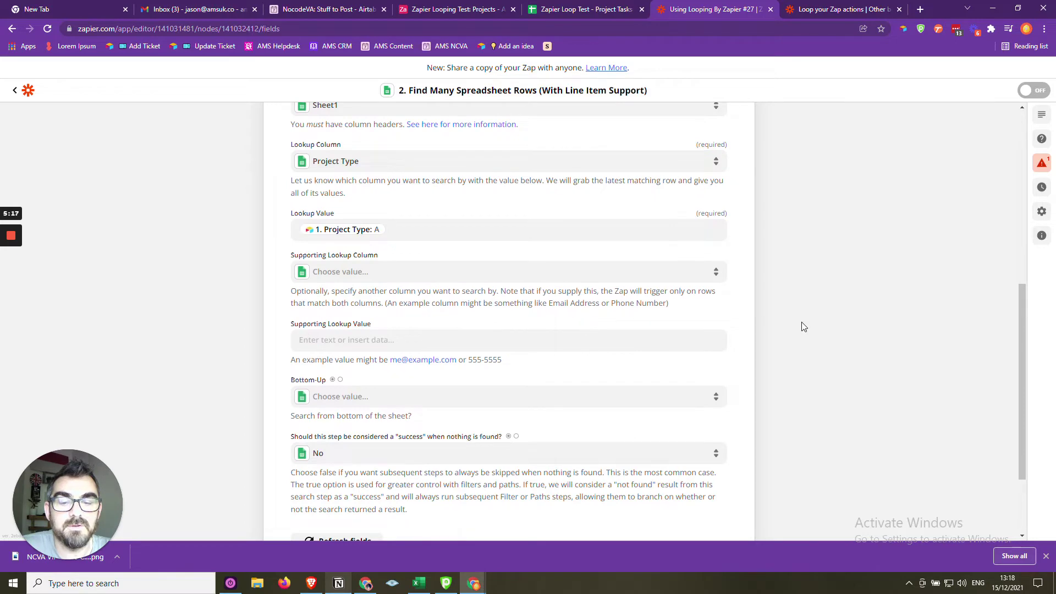
pyautogui.scroll(-2, 804, 326)
pyautogui.click(722, 456)
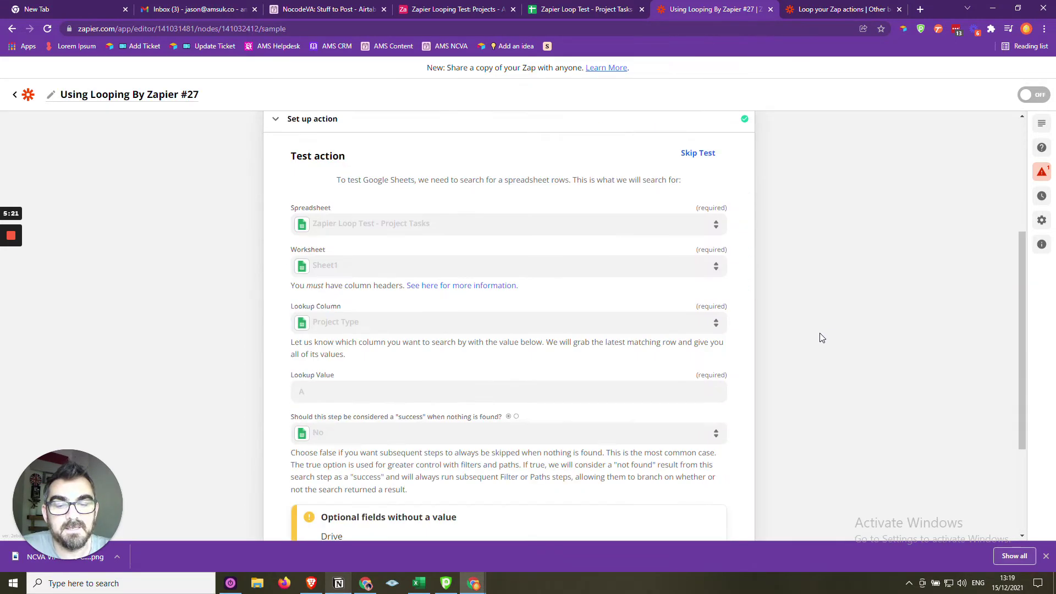
pyautogui.scroll(-2, 797, 358)
pyautogui.click(479, 474)
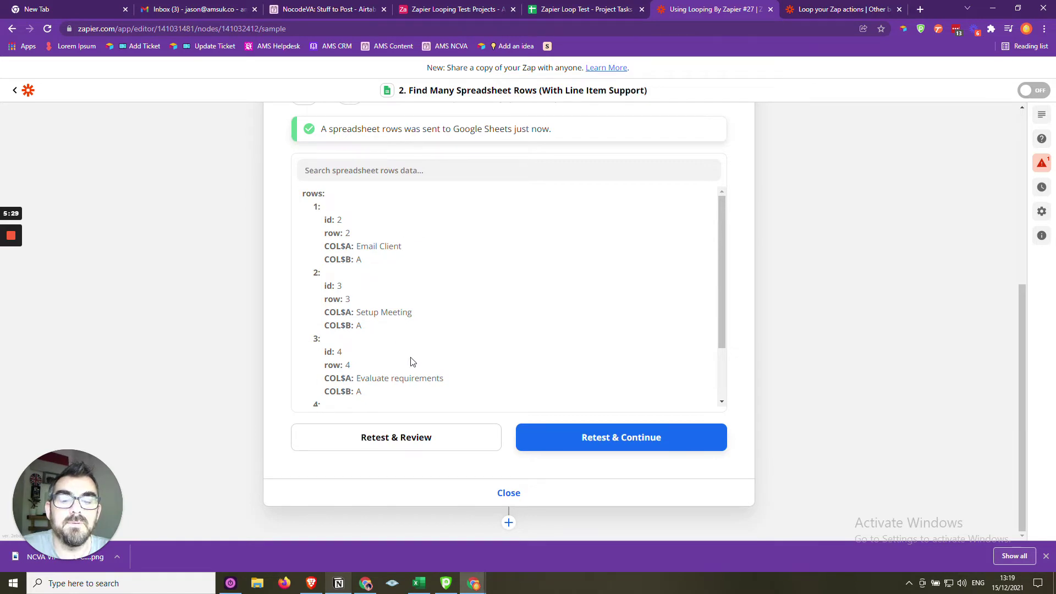
# Compare the returned test rows with the task list in Google Sheets, and close the Find Many Spreadsheet Rows step in Zapier.
pyautogui.scroll(-2, 412, 362)
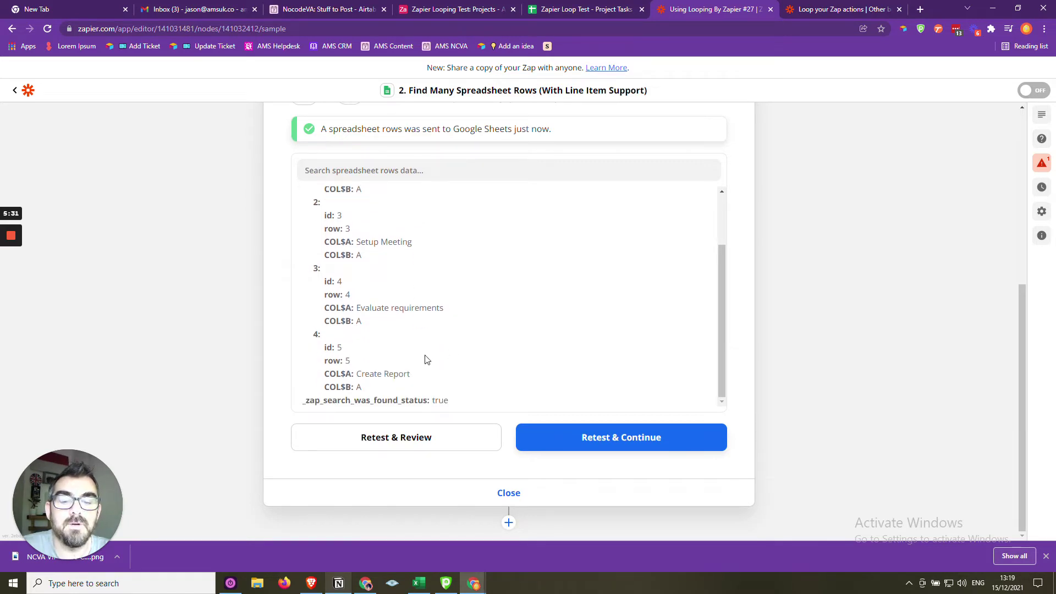
pyautogui.scroll(5, 425, 359)
pyautogui.click(585, 9)
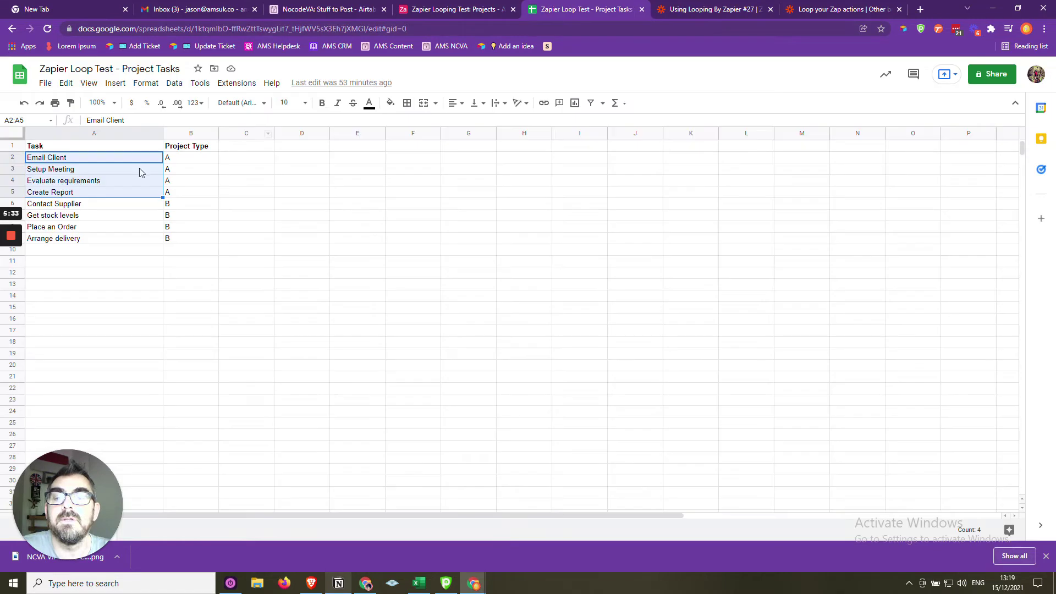
pyautogui.click(691, 8)
pyautogui.click(516, 491)
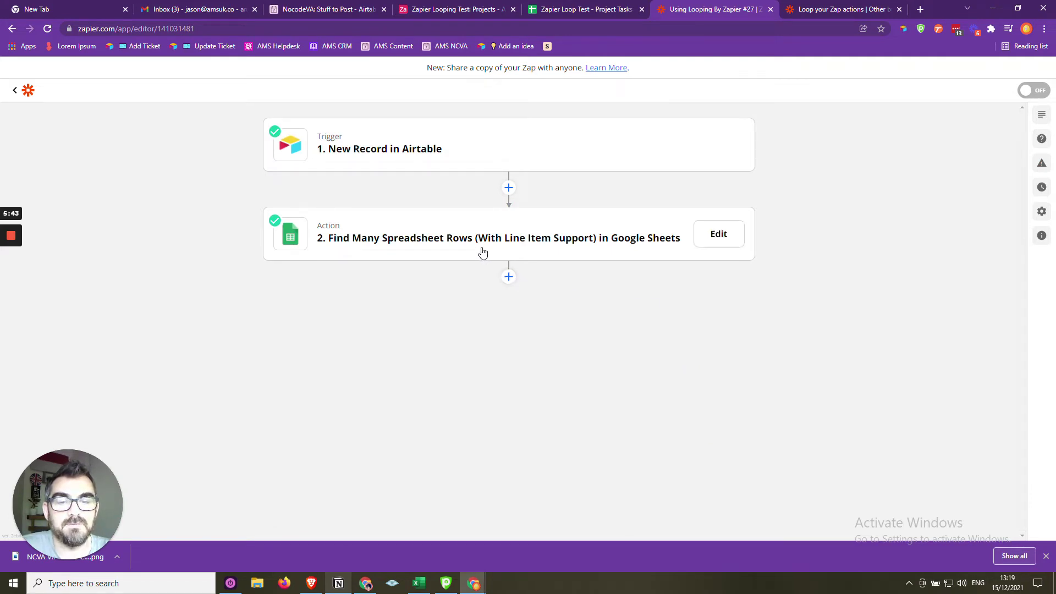
# Add a Looping by Zapier action after the Google Sheets step, with Create Loop From Line Items as its event.
pyautogui.click(510, 278)
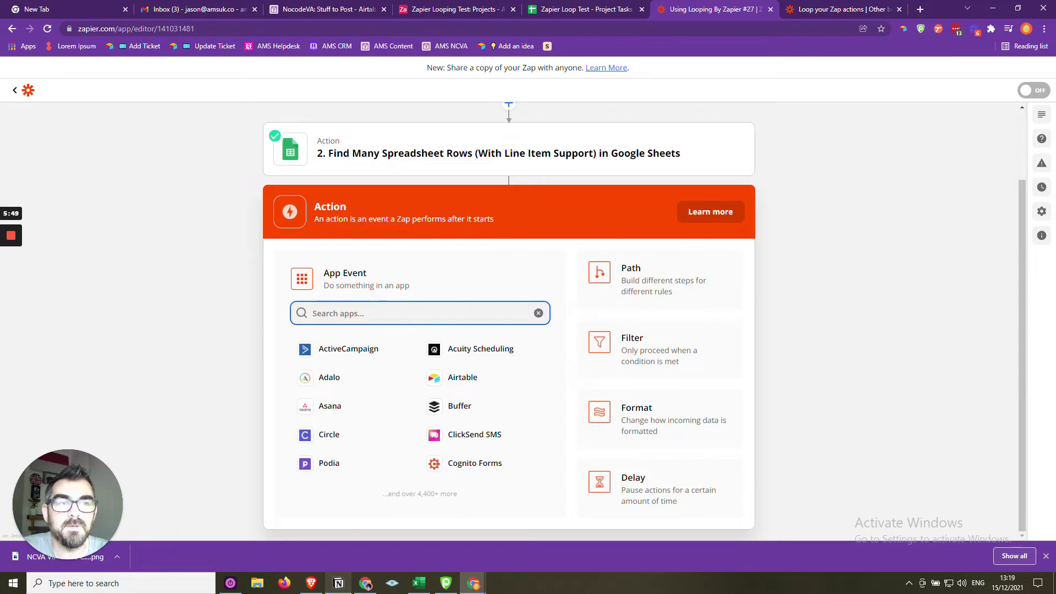
pyautogui.click(565, 9)
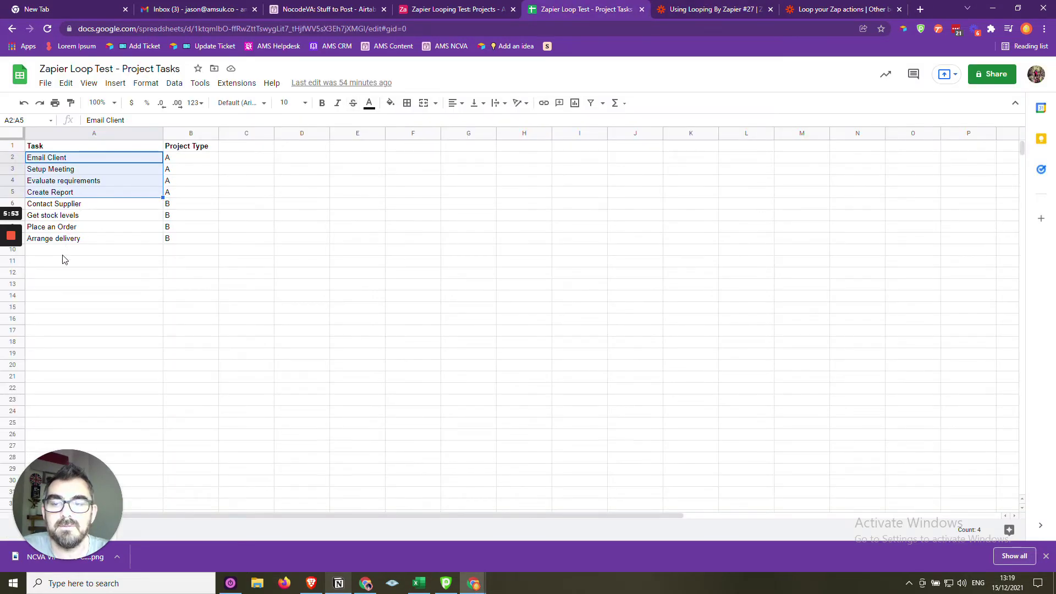
pyautogui.click(710, 5)
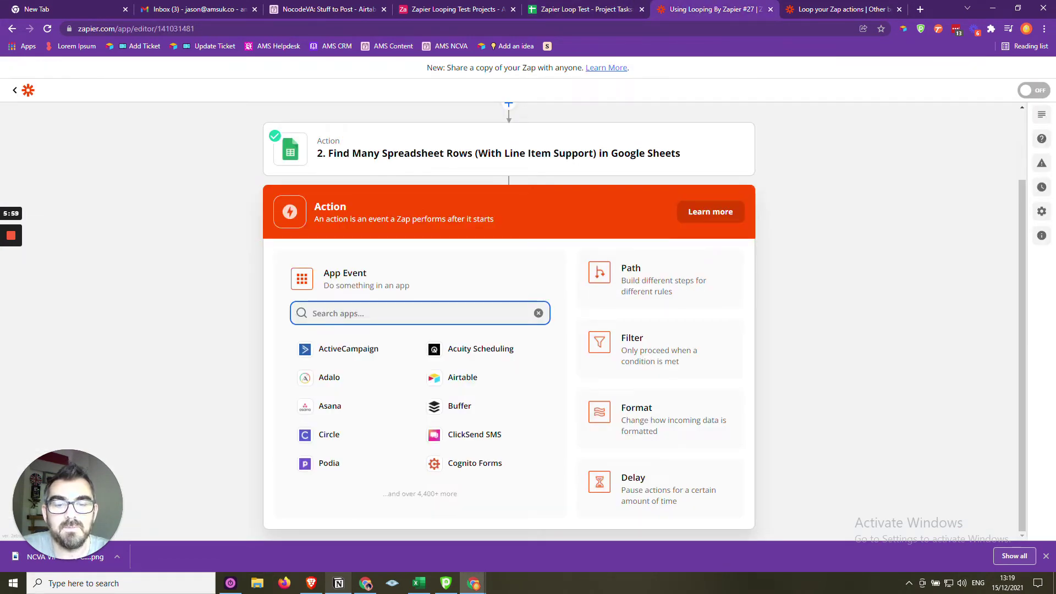
pyautogui.write('Loop')
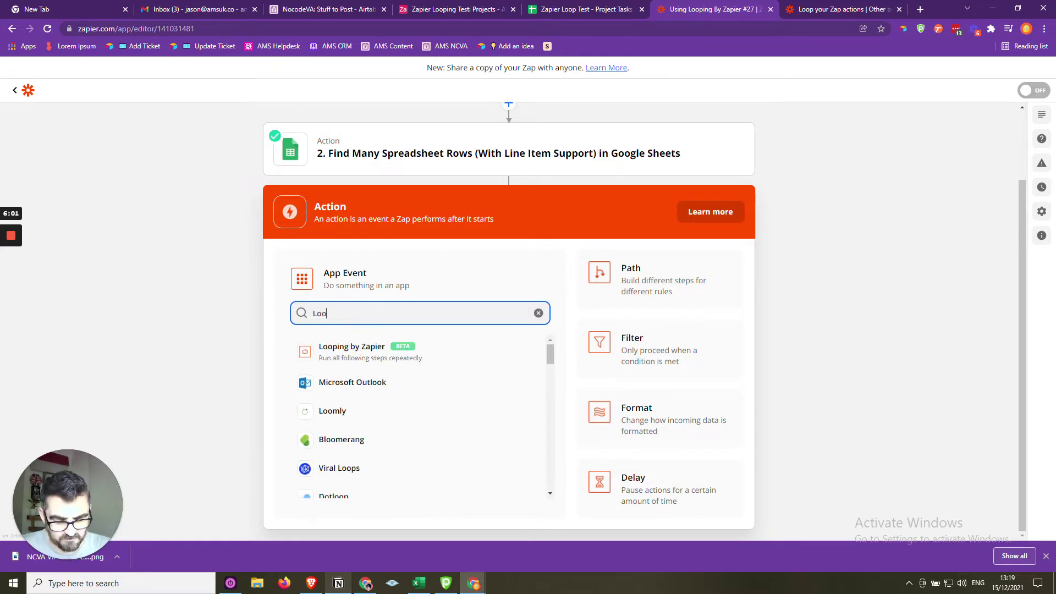
pyautogui.click(378, 354)
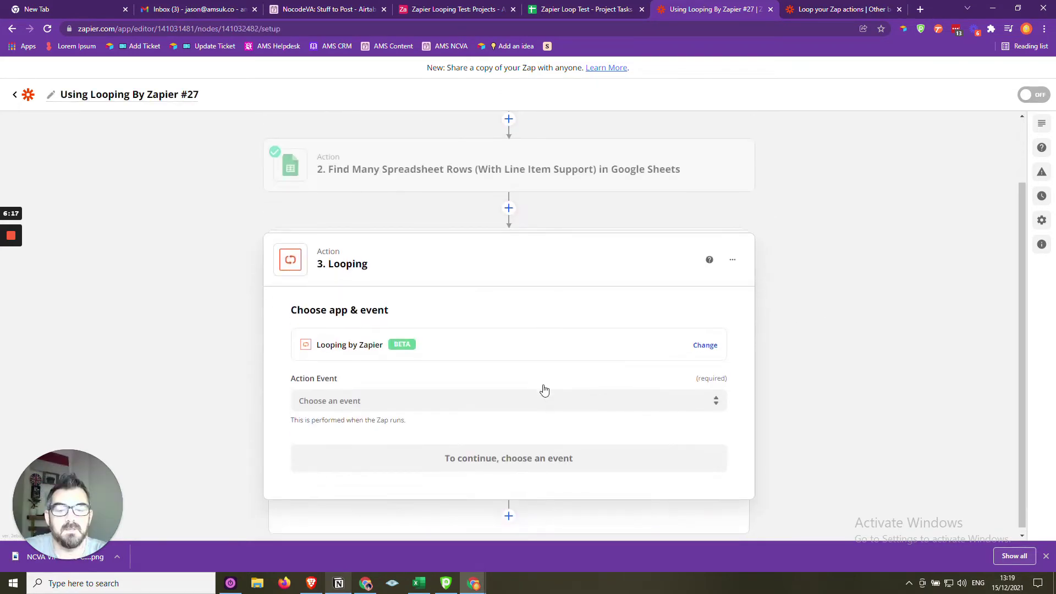
pyautogui.click(542, 392)
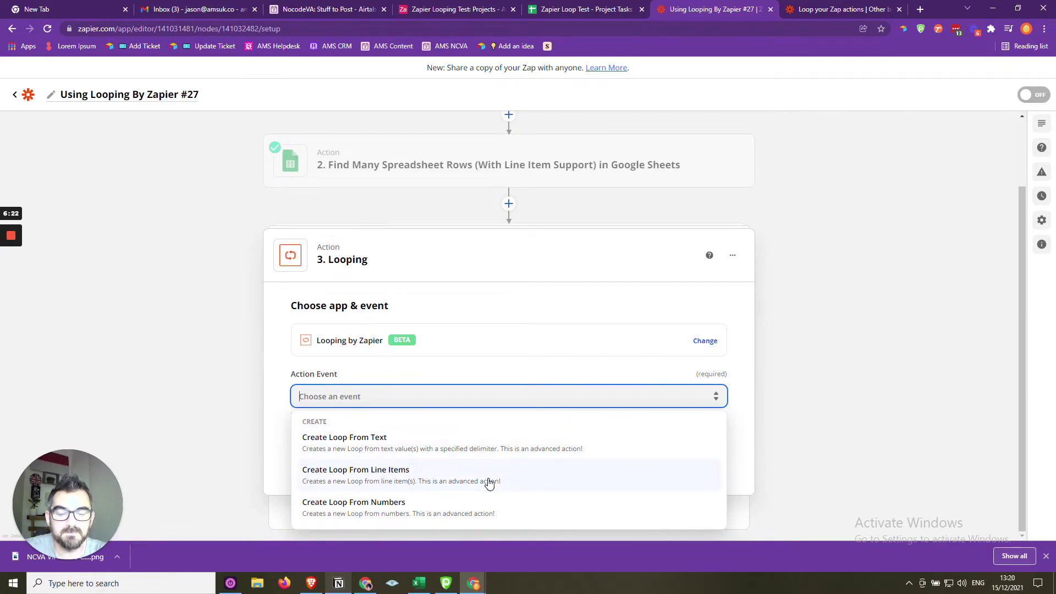
pyautogui.click(489, 479)
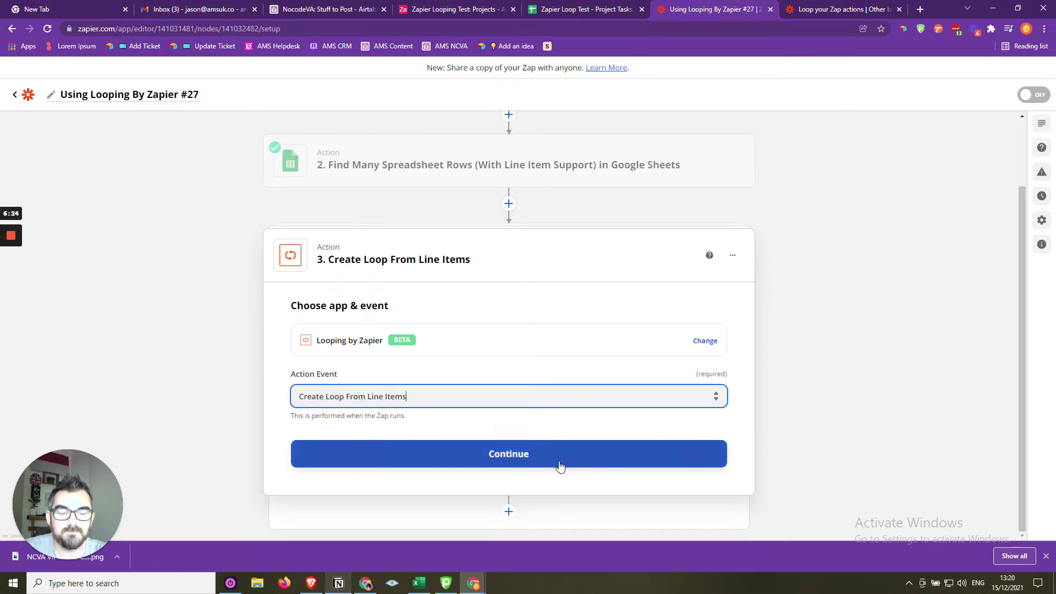
# Continue to the loop's action setup and name the first value to loop Task.
pyautogui.click(559, 466)
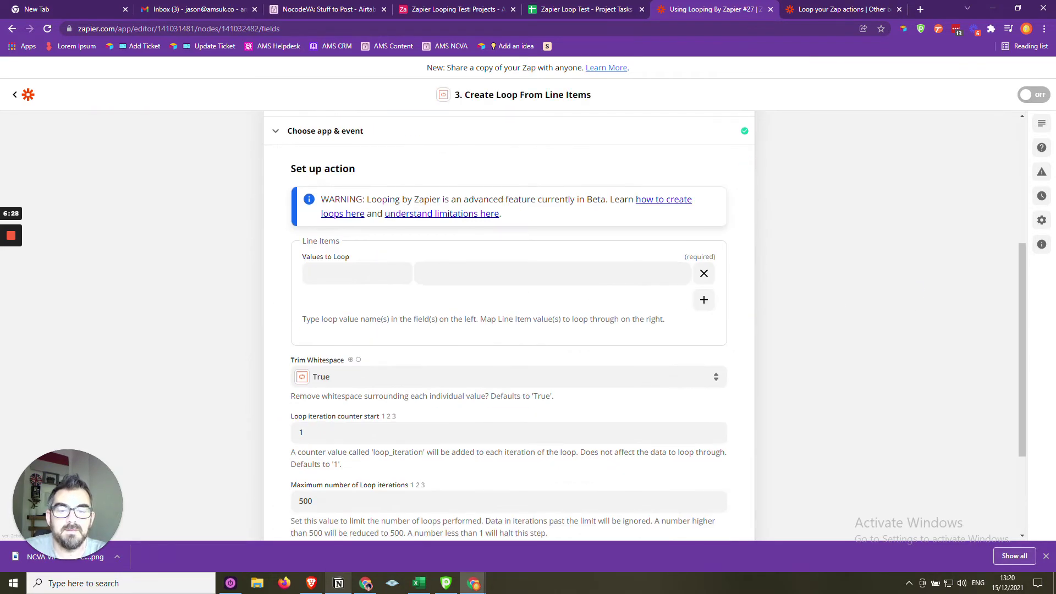
pyautogui.click(310, 273)
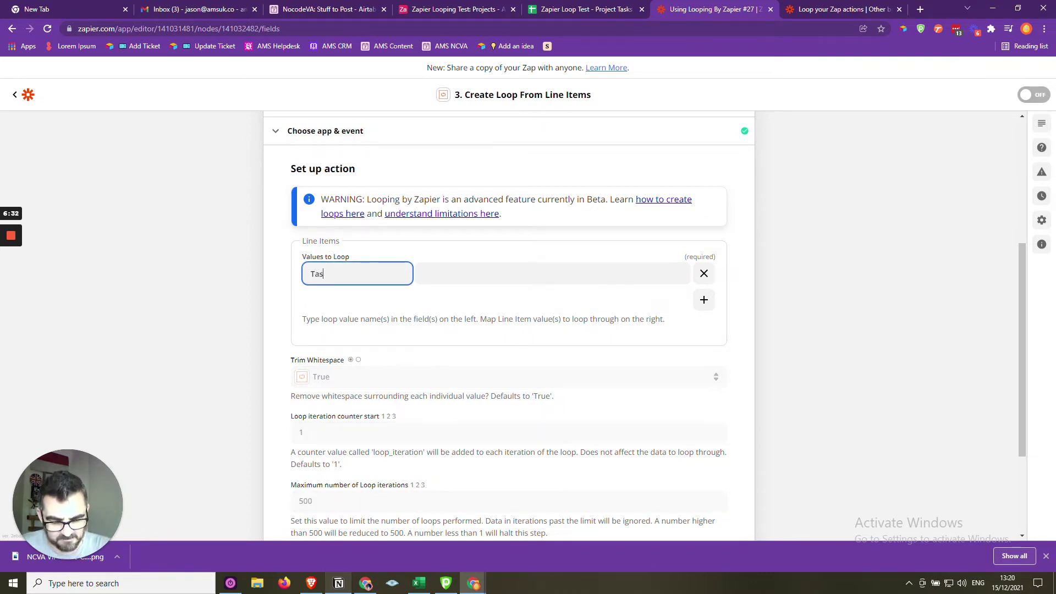
pyautogui.write('Task')
# Examine the Google Sheets row data available for the Task value and compare it with the task column in the spreadsheet.
pyautogui.click(443, 274)
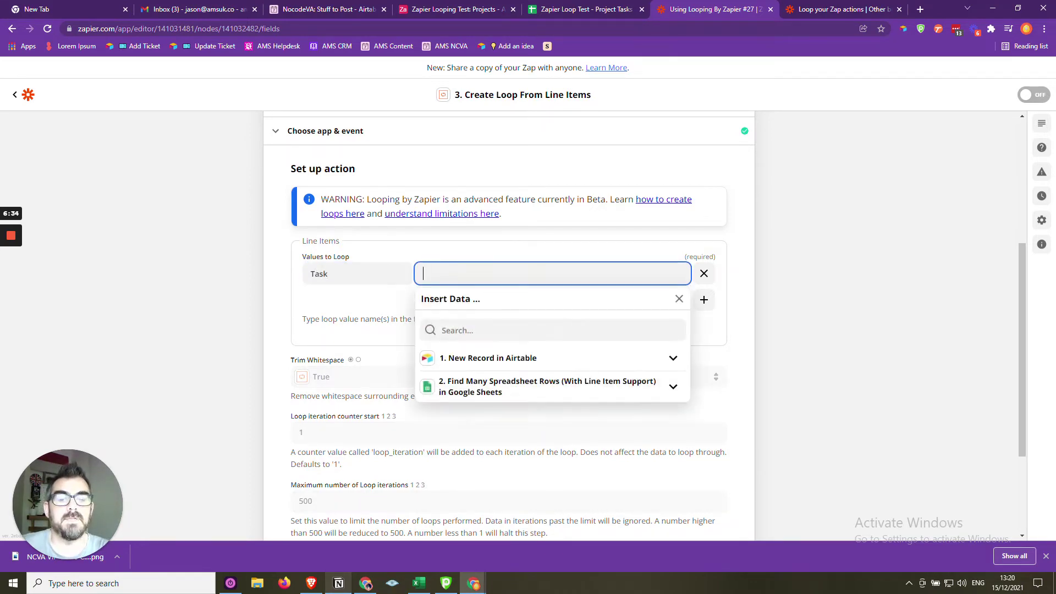
pyautogui.click(674, 387)
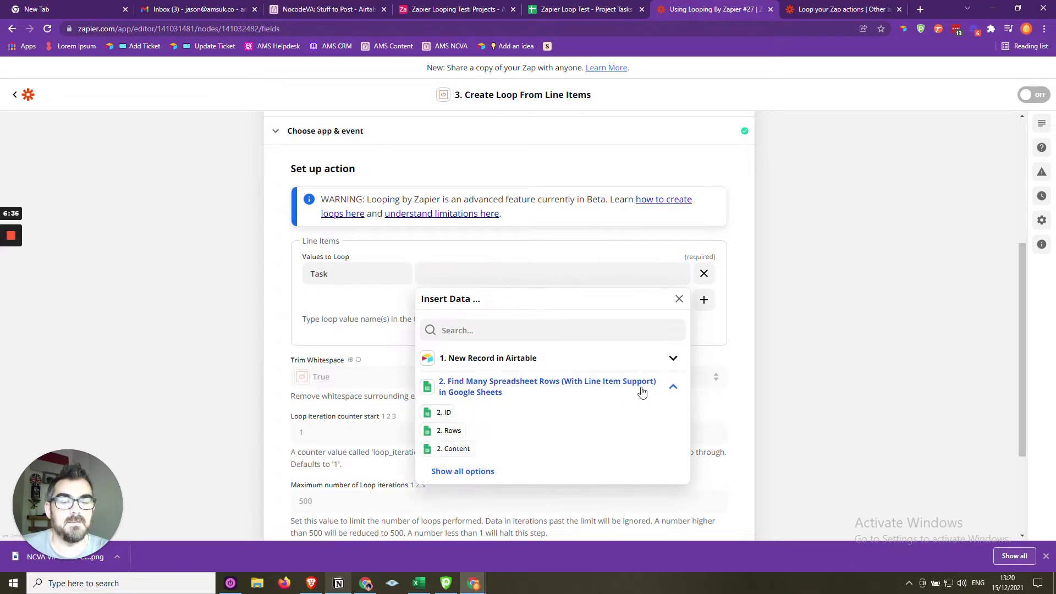
pyautogui.click(479, 471)
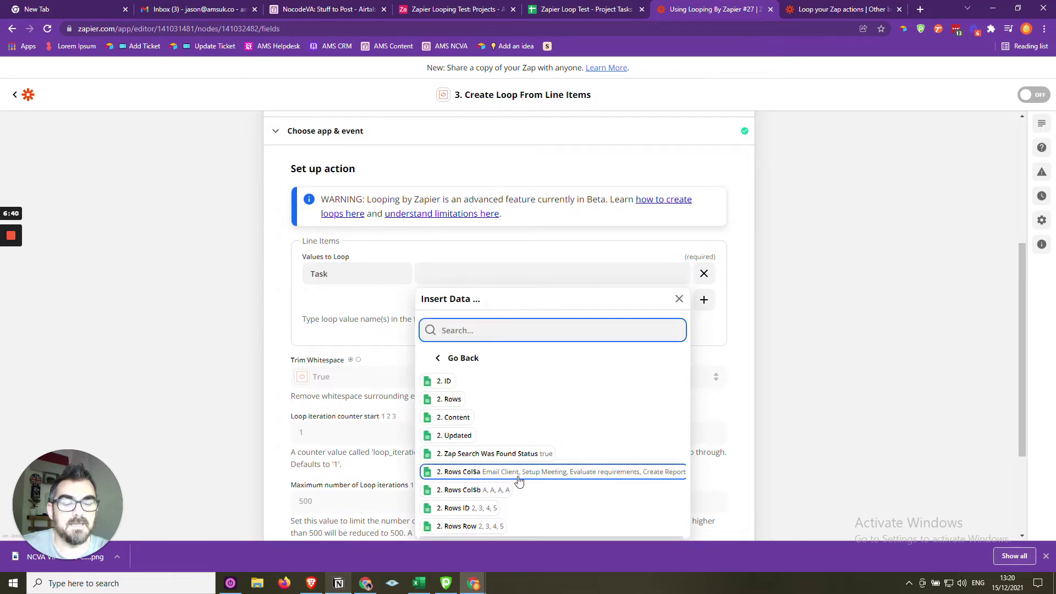
pyautogui.click(591, 7)
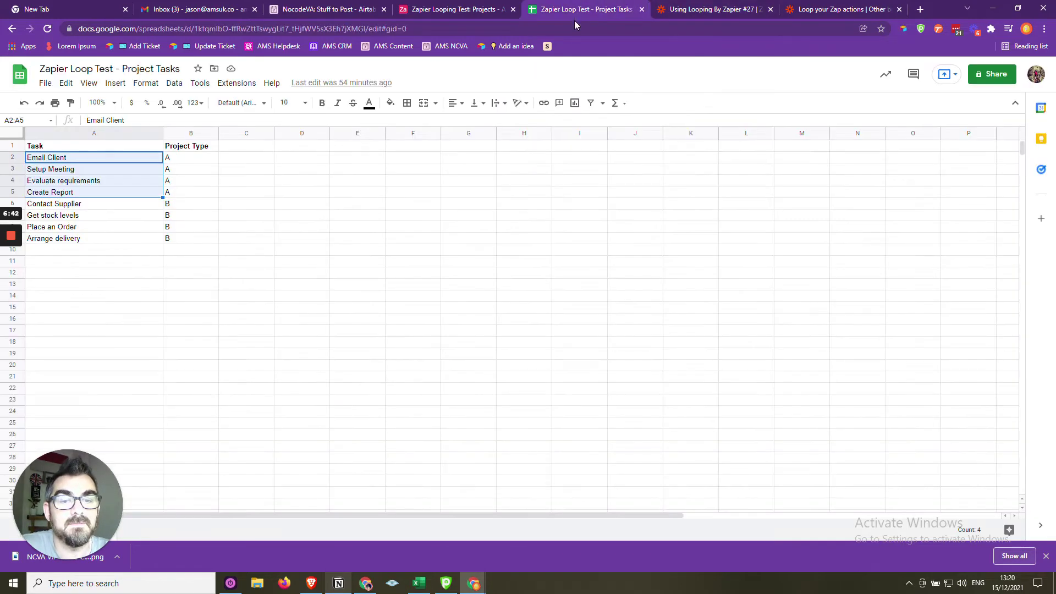
pyautogui.click(685, 5)
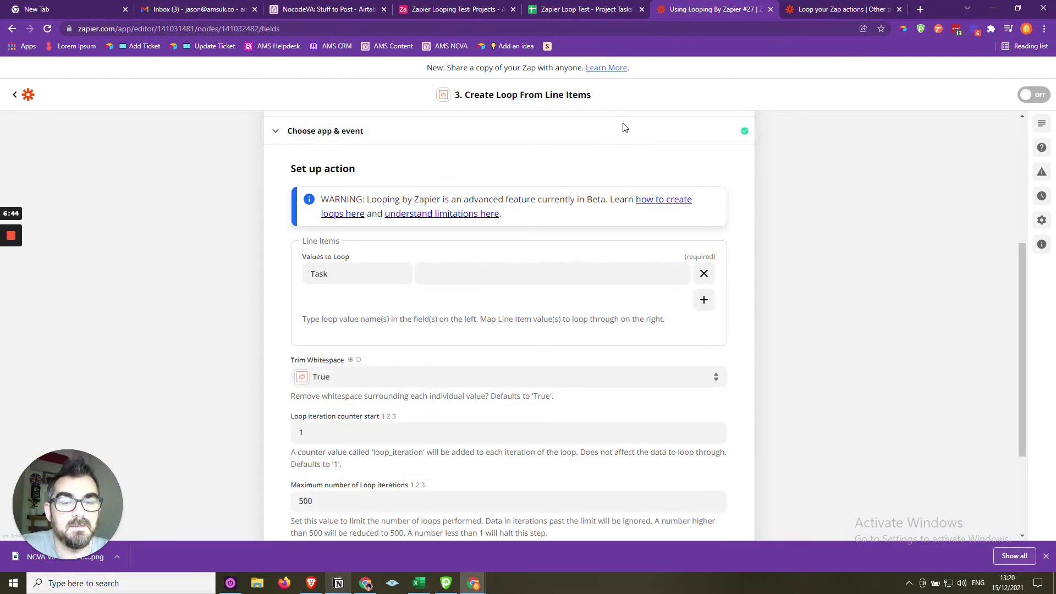
# Map the Task loop value to Rows Col$a from the Find Many Spreadsheet Rows step and check it against the spreadsheet.
pyautogui.scroll(-1, 385, 472)
pyautogui.click(552, 210)
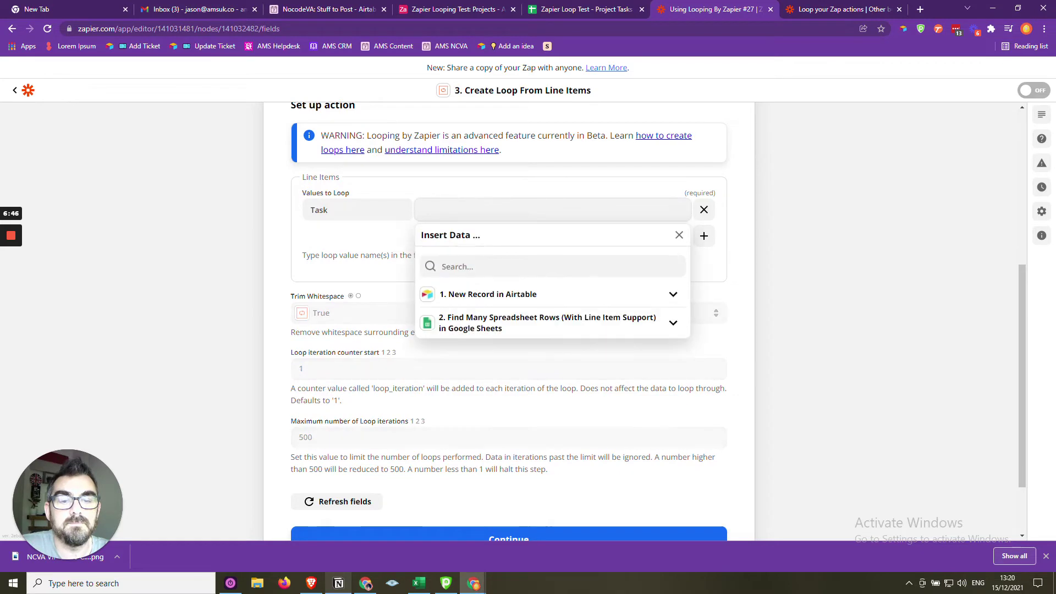
pyautogui.click(672, 323)
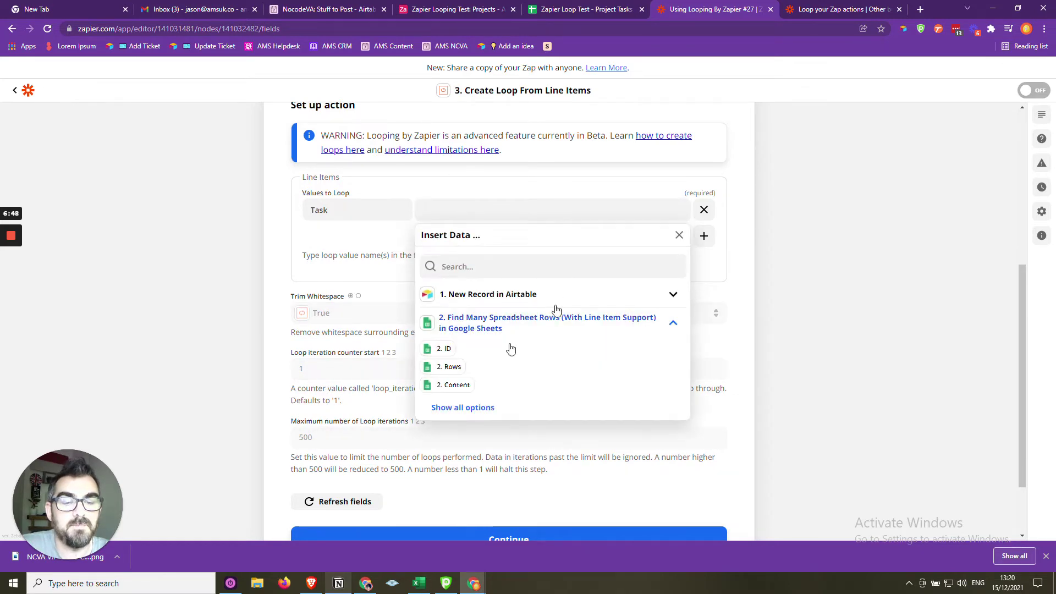
pyautogui.click(472, 419)
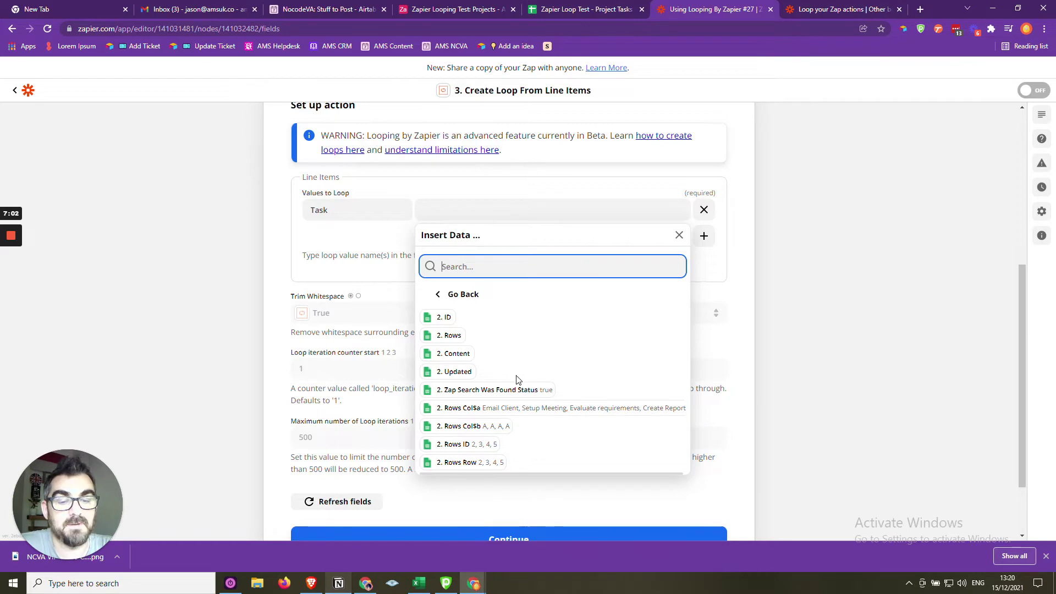
pyautogui.click(486, 413)
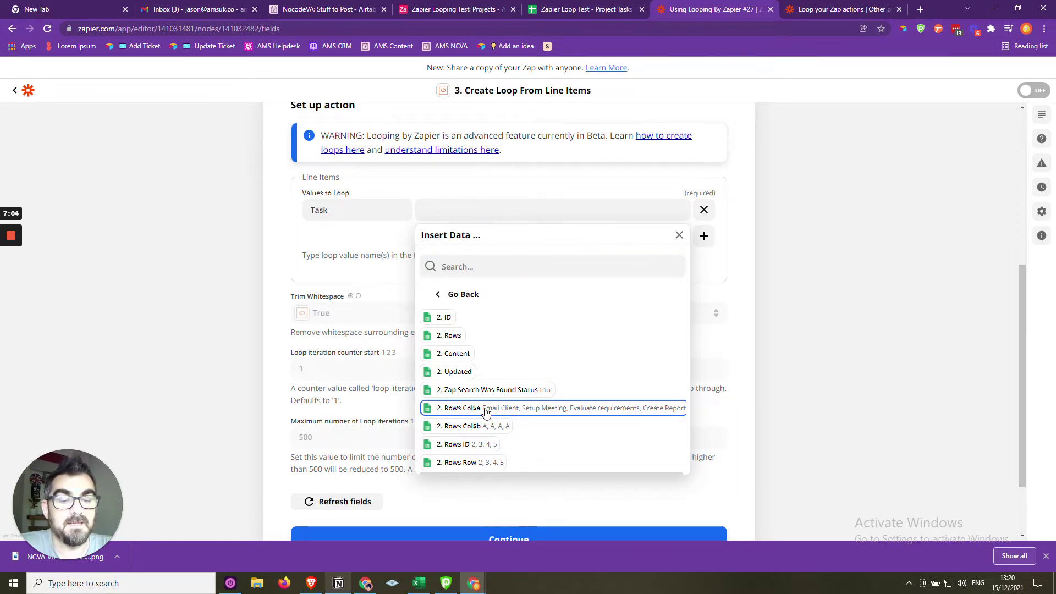
pyautogui.click(794, 375)
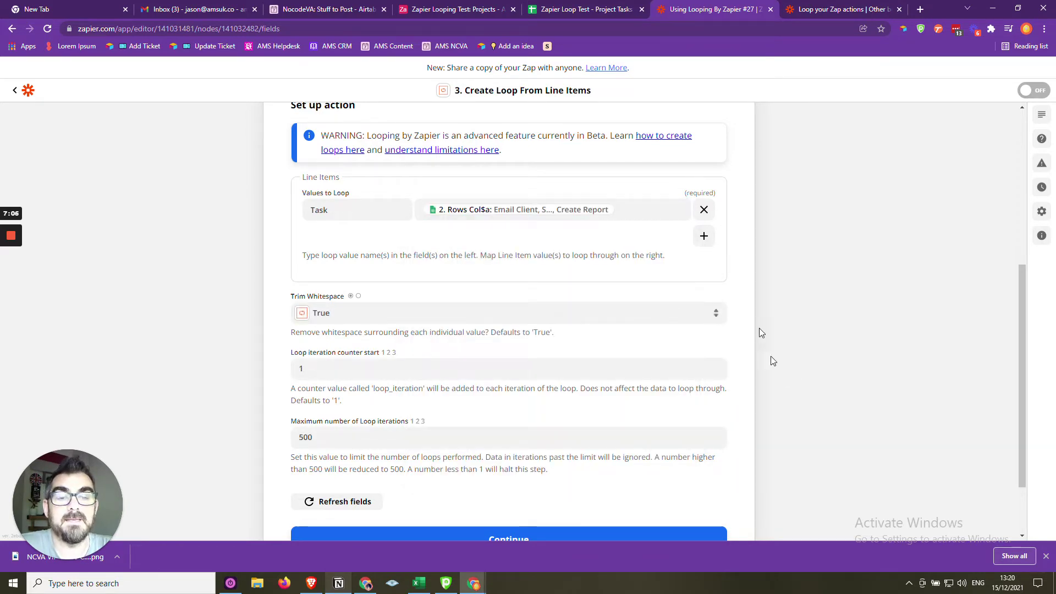
pyautogui.click(608, 6)
pyautogui.click(728, 5)
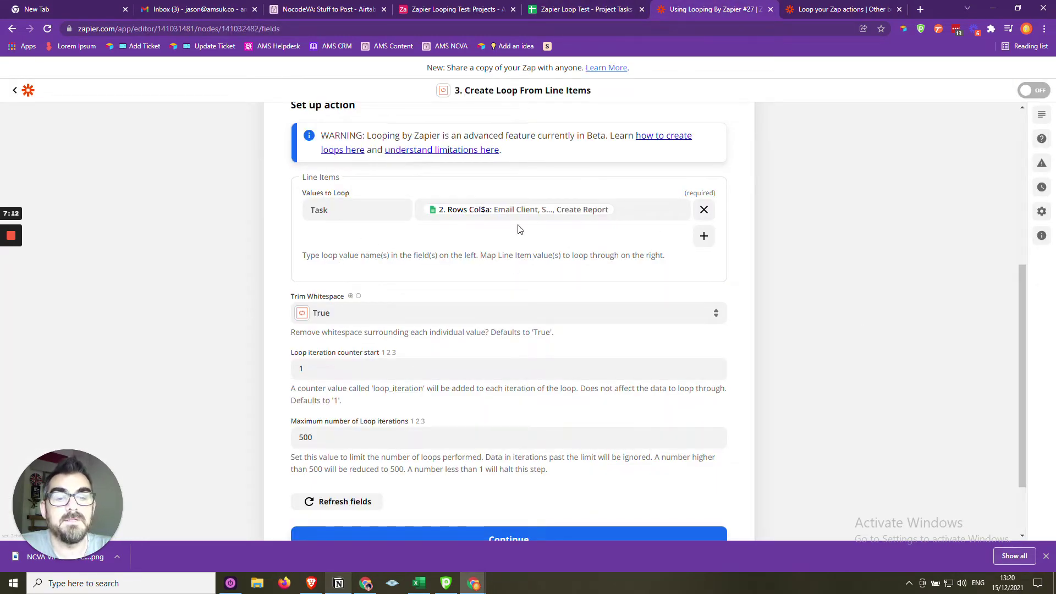
# Limit the loop to a maximum of 10 iterations and continue to the test stage.
pyautogui.scroll(-1, 821, 284)
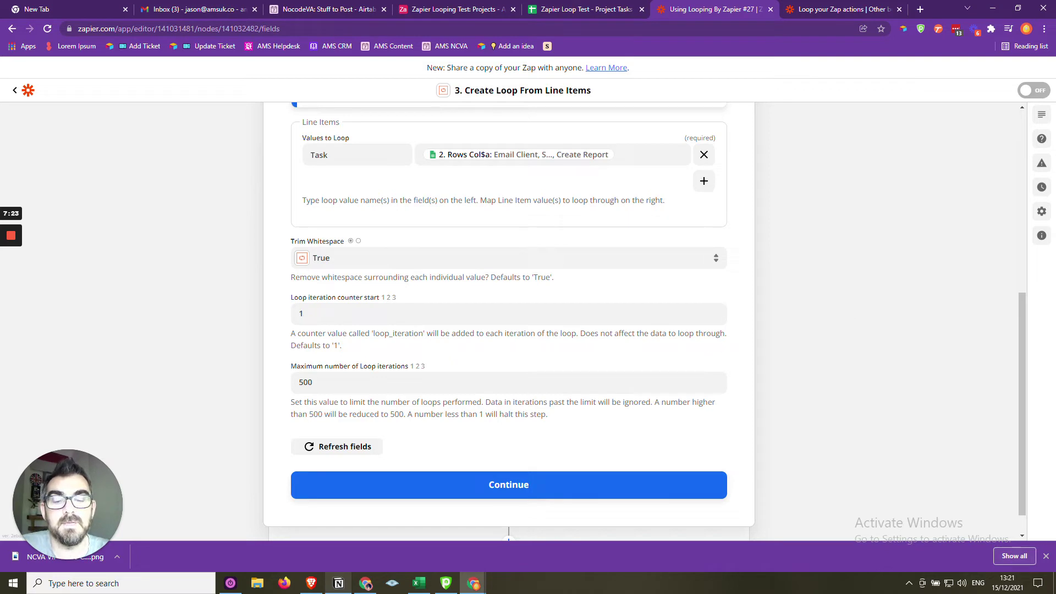
pyautogui.doubleClick(305, 381)
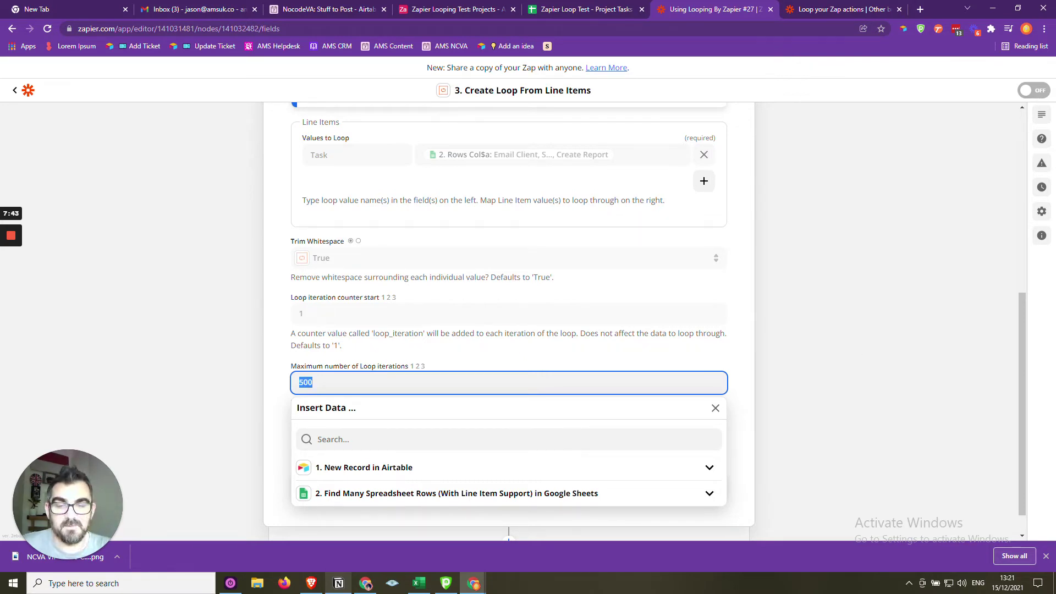
pyautogui.write('10')
pyautogui.click(787, 346)
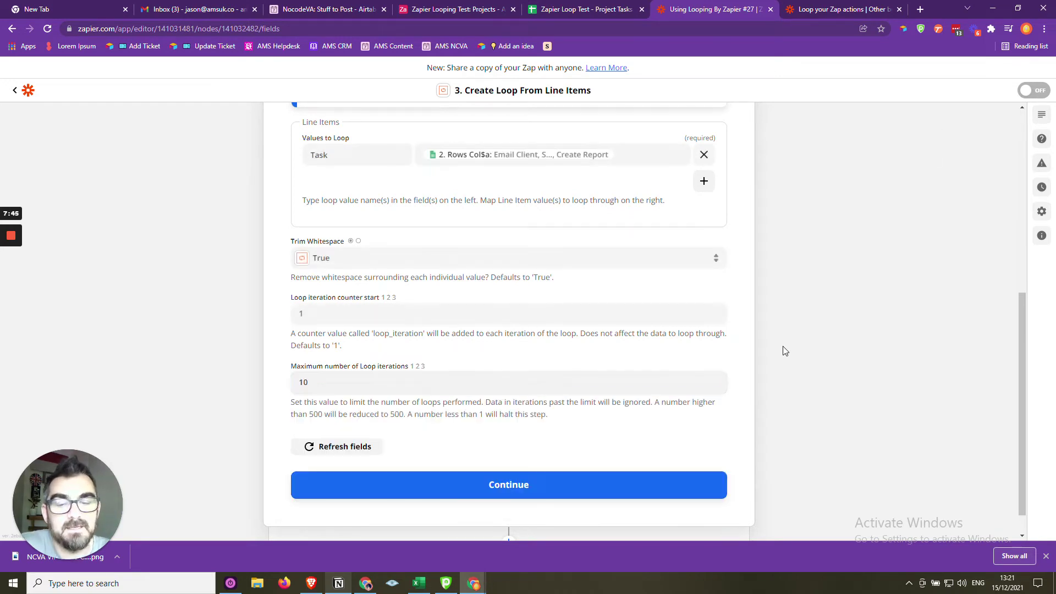
pyautogui.click(478, 478)
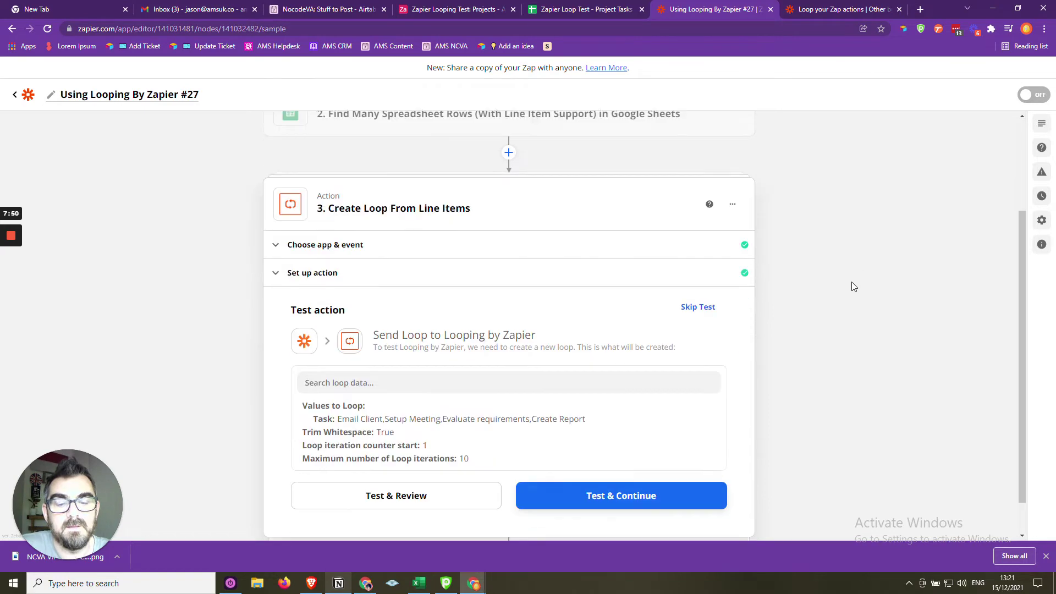
# Test the loop action, review the task returned for each iteration, and close the Create Loop From Line Items step.
pyautogui.click(417, 460)
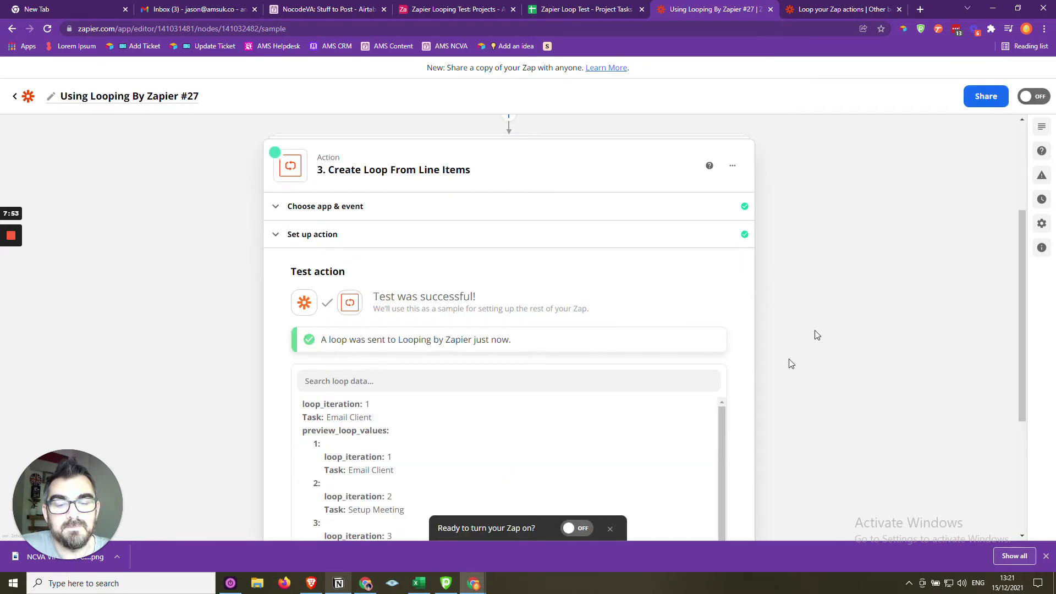
pyautogui.scroll(-2, 814, 333)
pyautogui.scroll(-2, 479, 342)
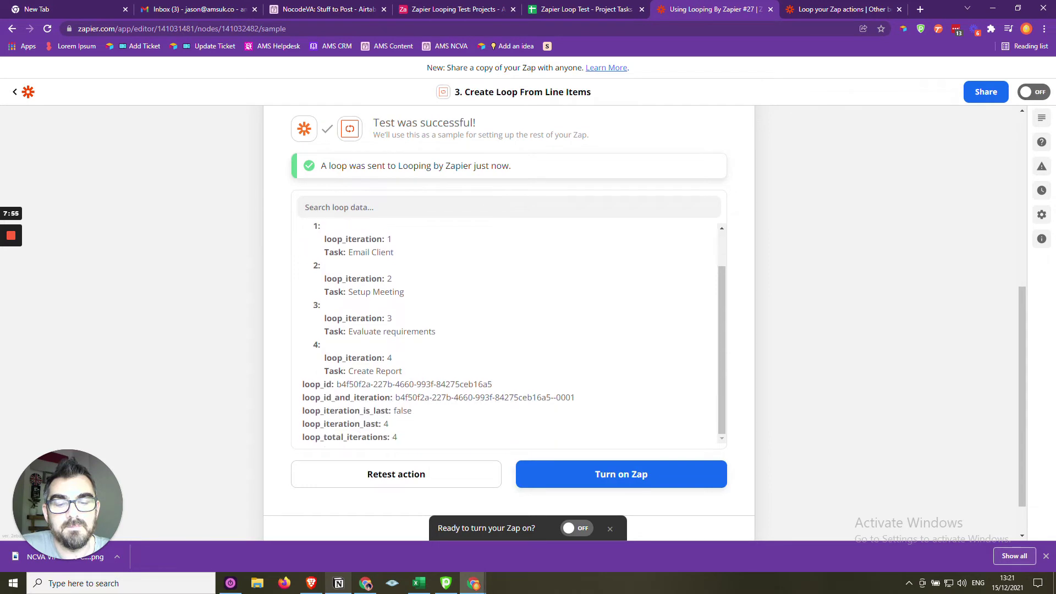
pyautogui.scroll(-1, 738, 292)
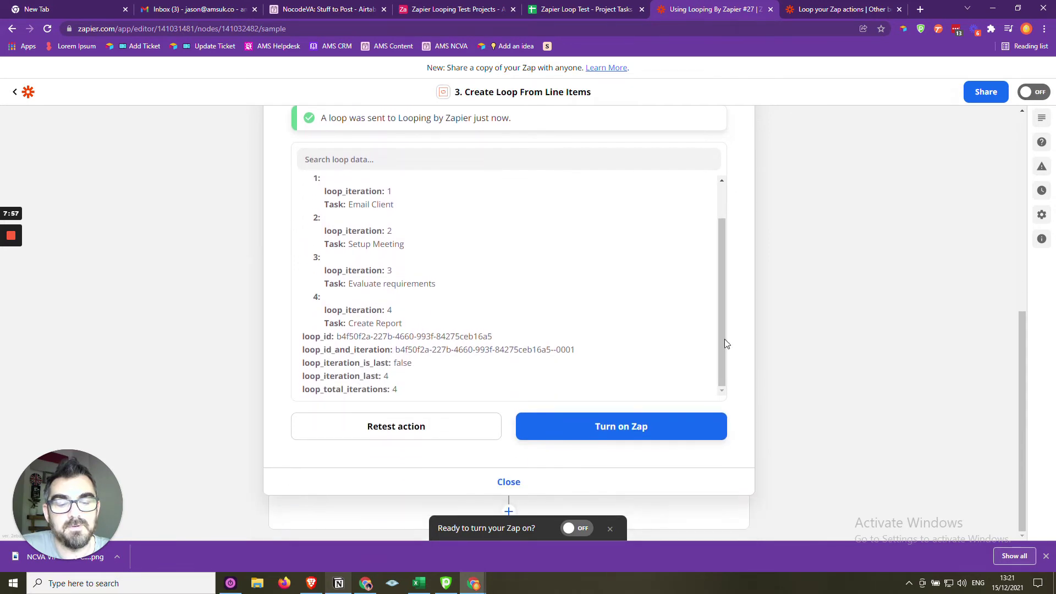
pyautogui.click(505, 481)
# Add an Airtable action inside the loop with Create Record as its event, and continue through the account choice to its setup.
pyautogui.moveTo(477, 347)
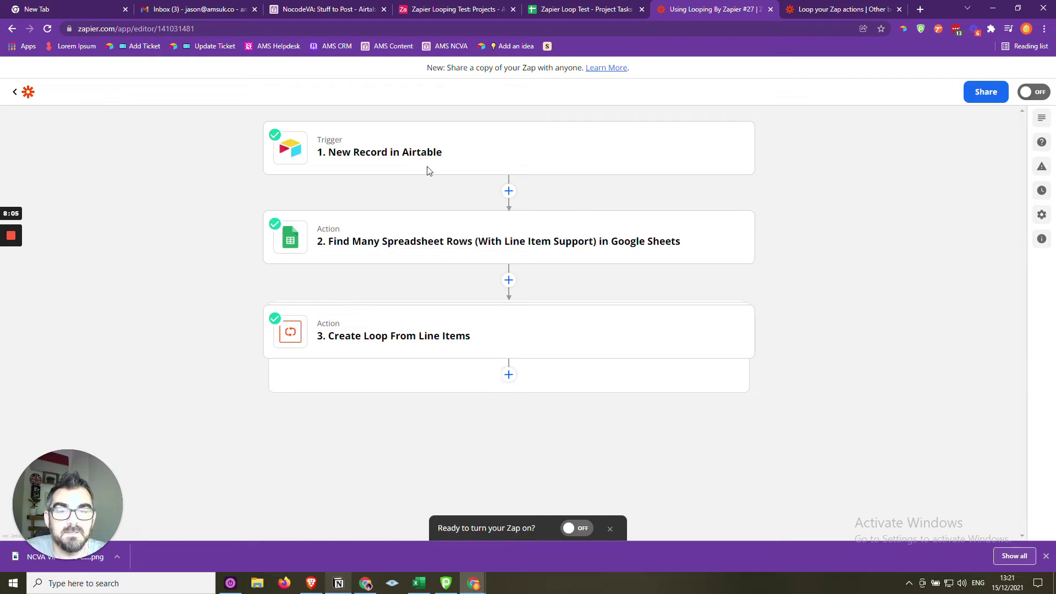
pyautogui.moveTo(512, 244)
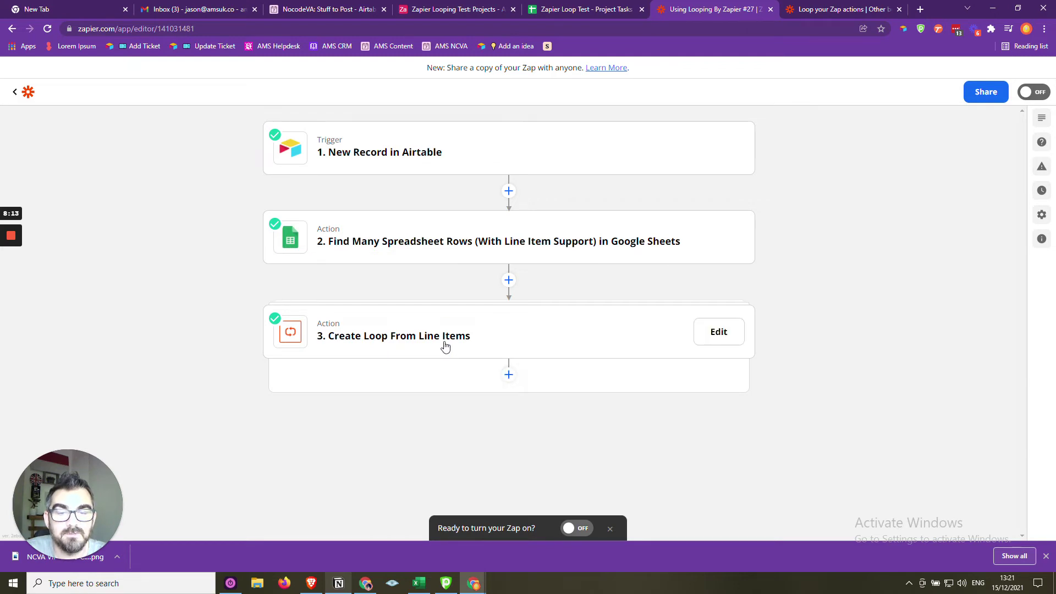
pyautogui.click(509, 375)
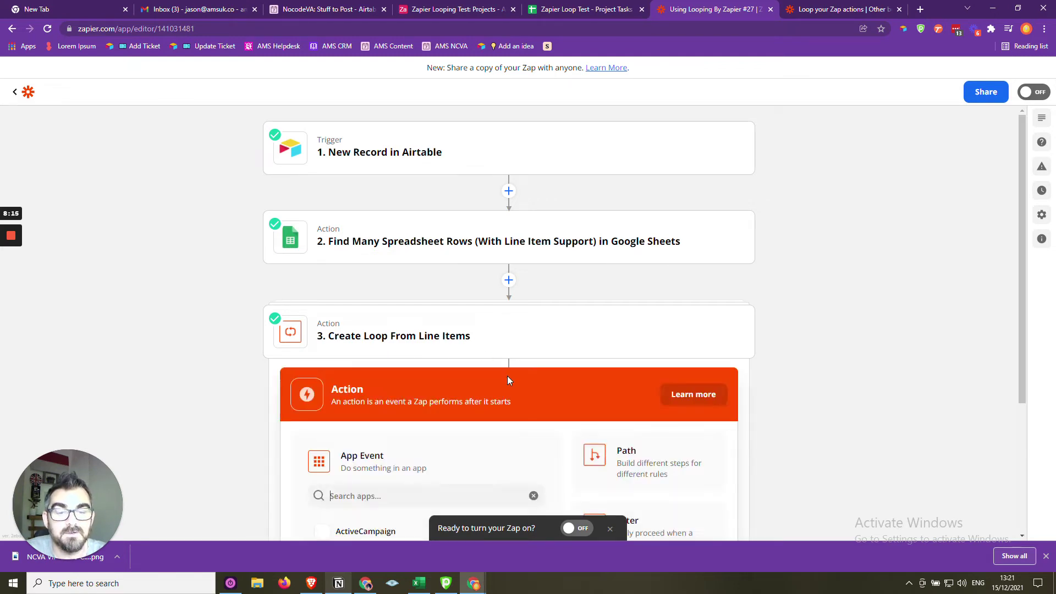
pyautogui.click(478, 365)
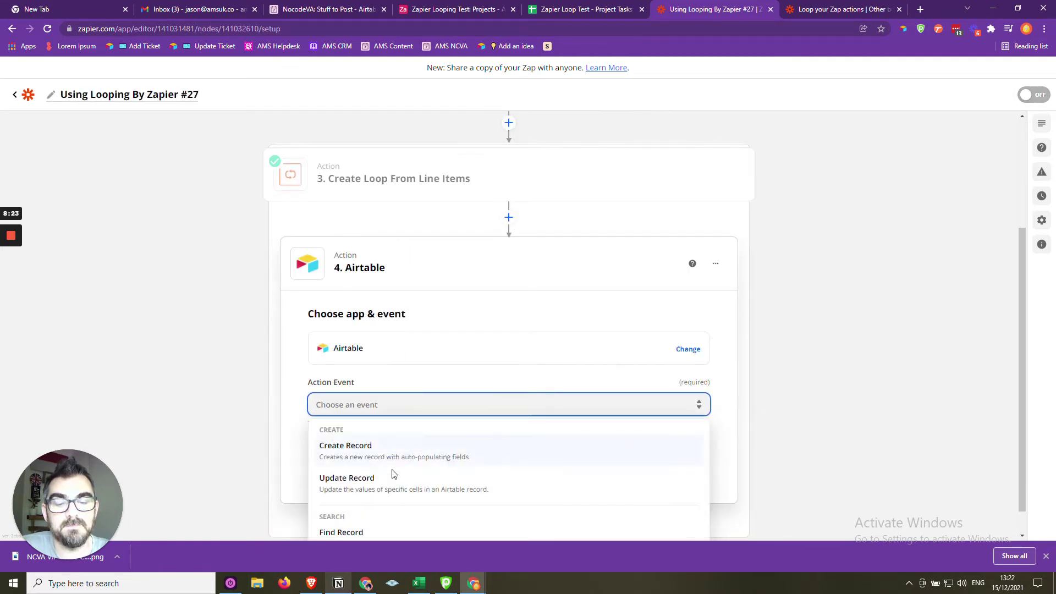
pyautogui.click(500, 457)
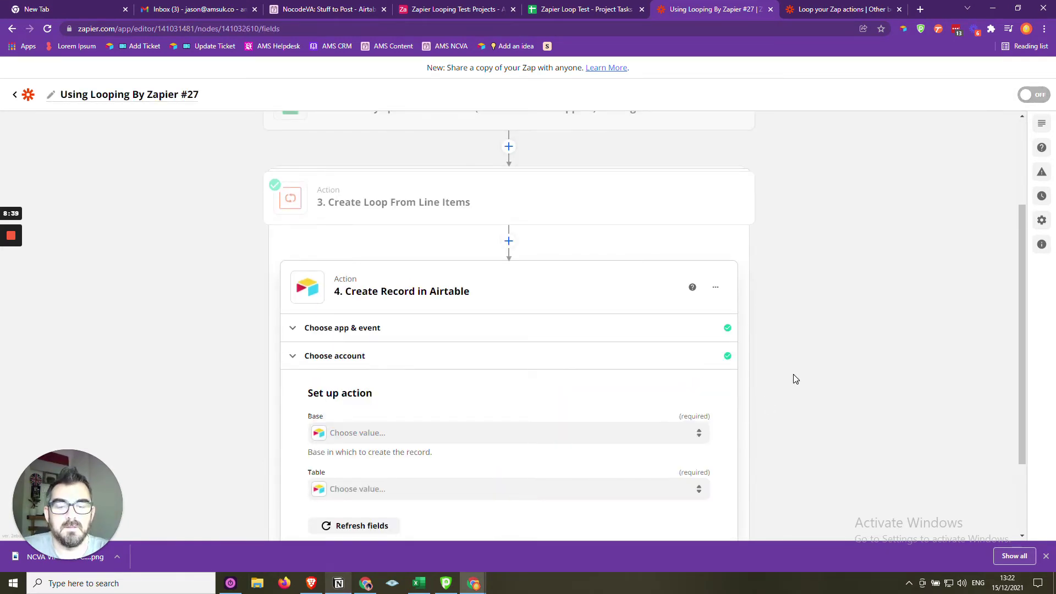
# Set the new record's base to Zapier Looping Test and its table to Tasks.
pyautogui.click(475, 329)
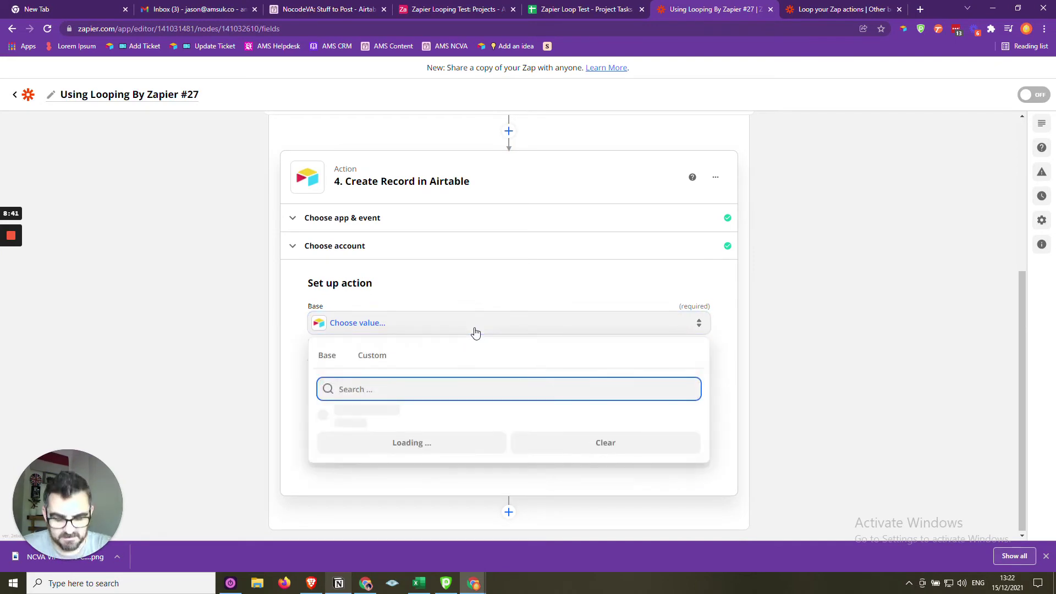
pyautogui.write('zapi')
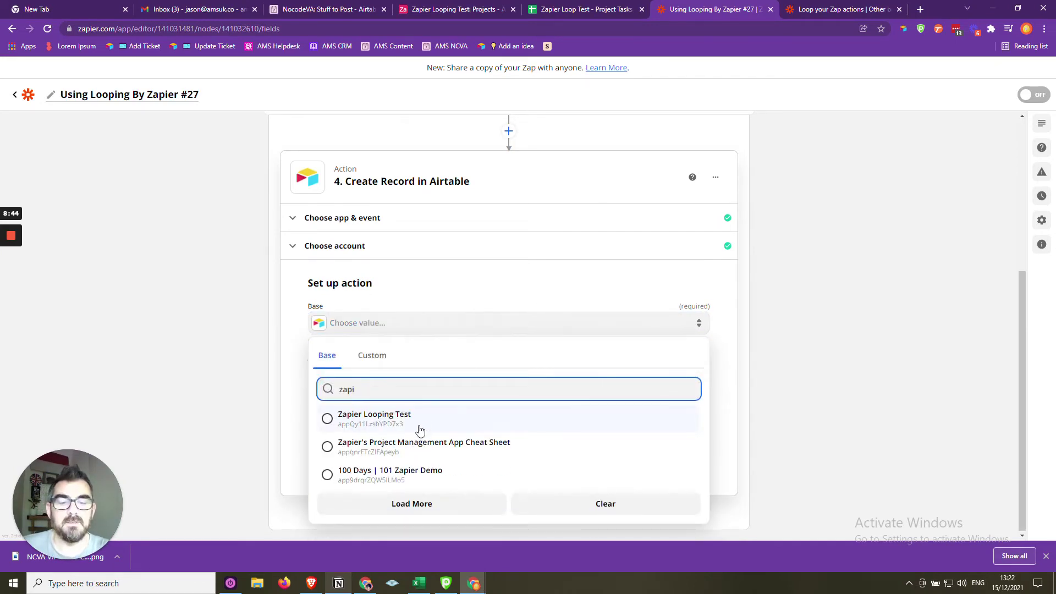
pyautogui.click(420, 429)
pyautogui.click(372, 385)
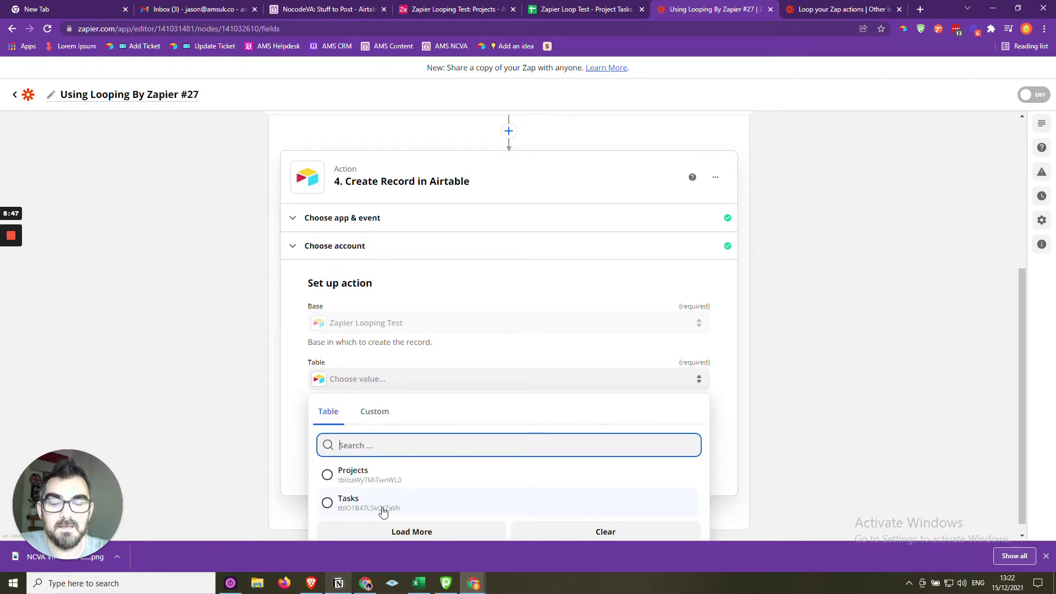
pyautogui.click(384, 512)
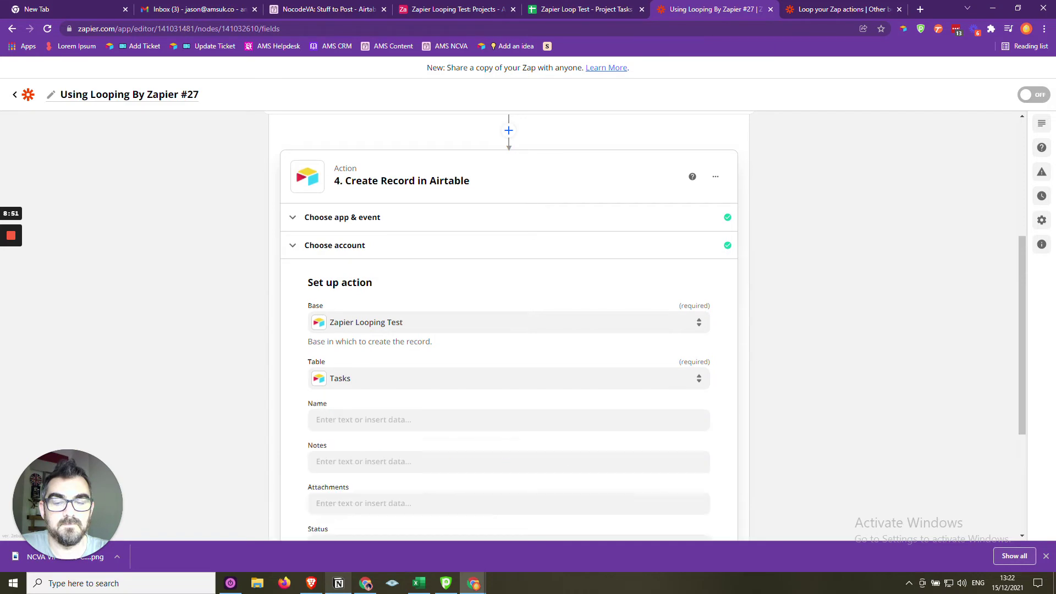
# Map the new record's Name field to the Task value from the Create Loop From Line Items step.
pyautogui.scroll(-2, 775, 359)
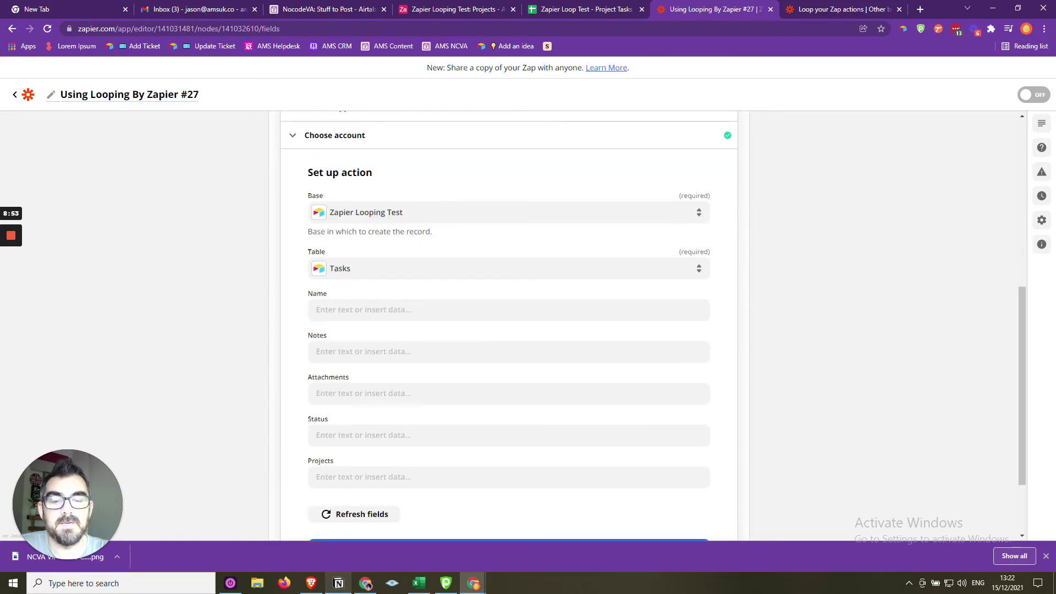
pyautogui.click(403, 307)
pyautogui.scroll(-1, 715, 333)
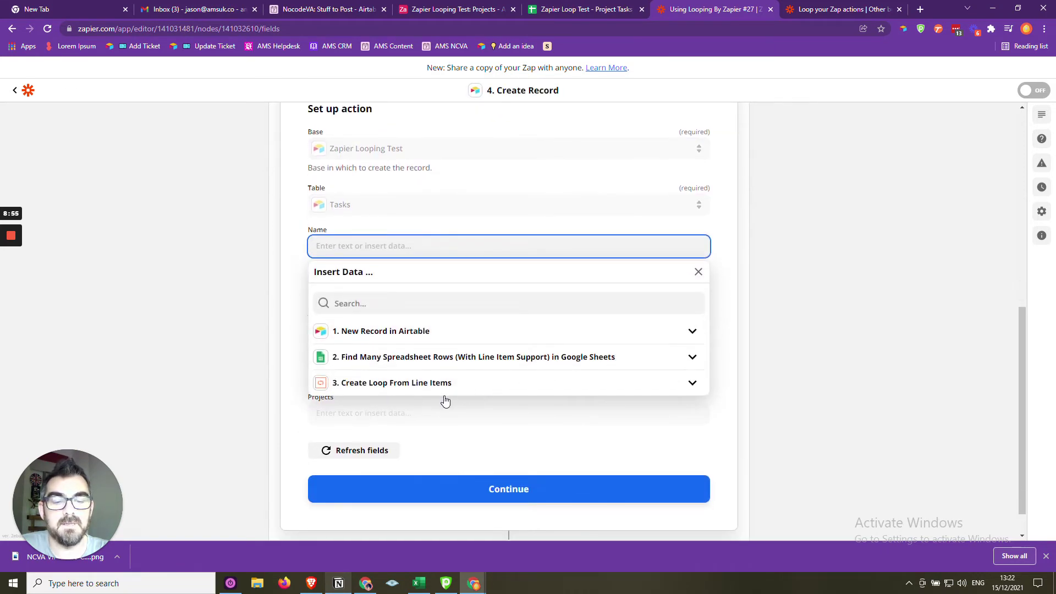
pyautogui.click(758, 258)
pyautogui.click(316, 246)
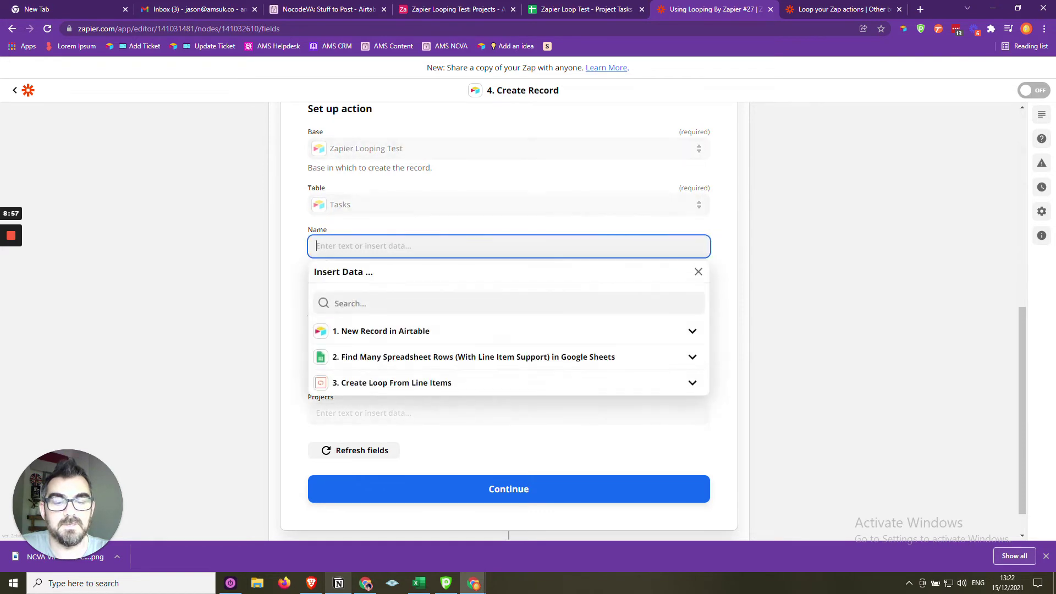
pyautogui.click(695, 384)
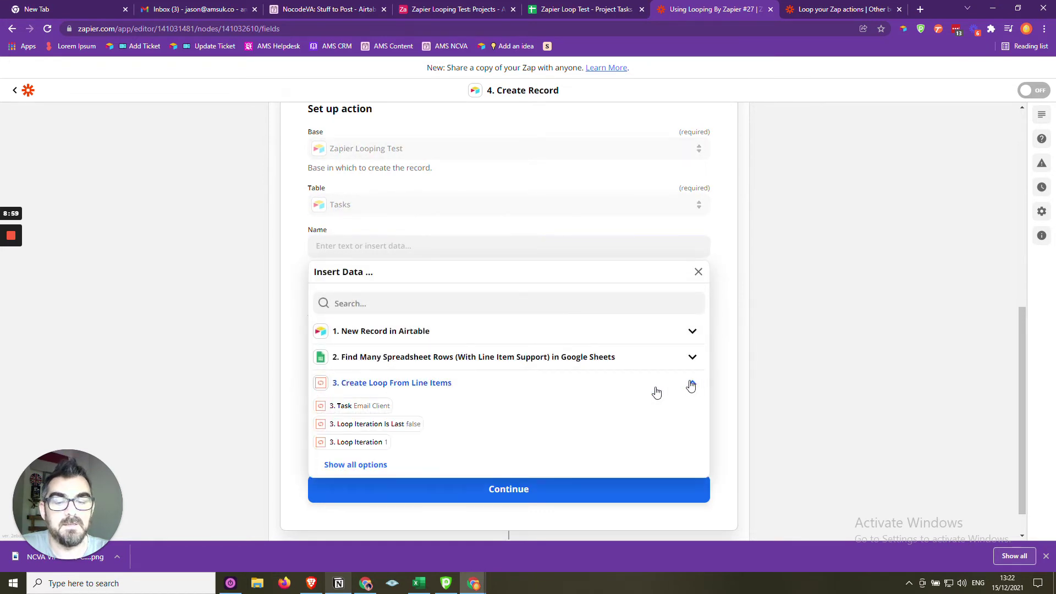
pyautogui.click(360, 470)
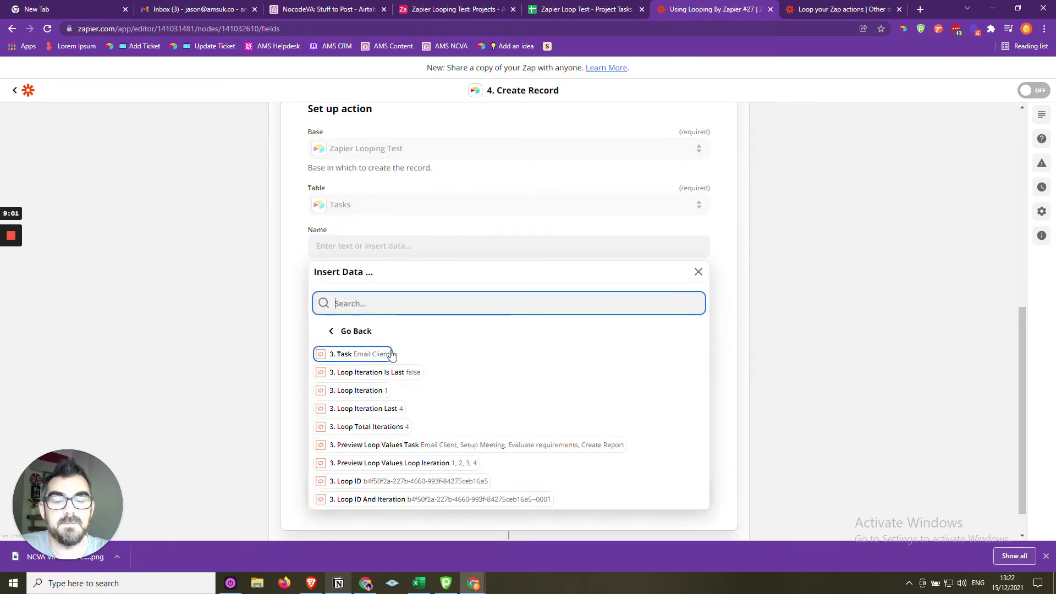
pyautogui.click(377, 357)
pyautogui.click(377, 355)
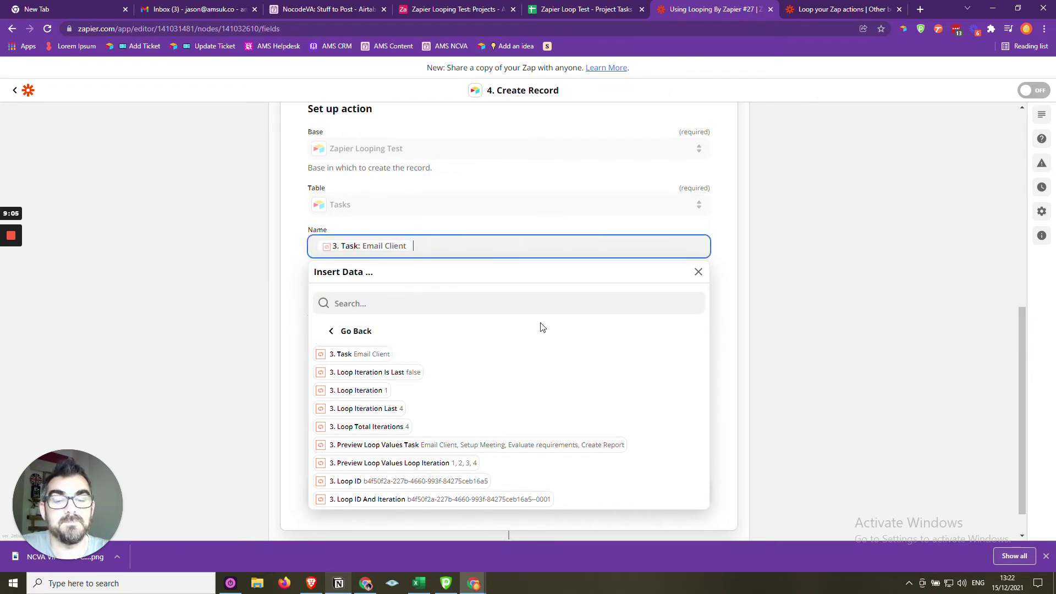
# Set the Status field of the record created by the Airtable action to Todo.
pyautogui.click(788, 290)
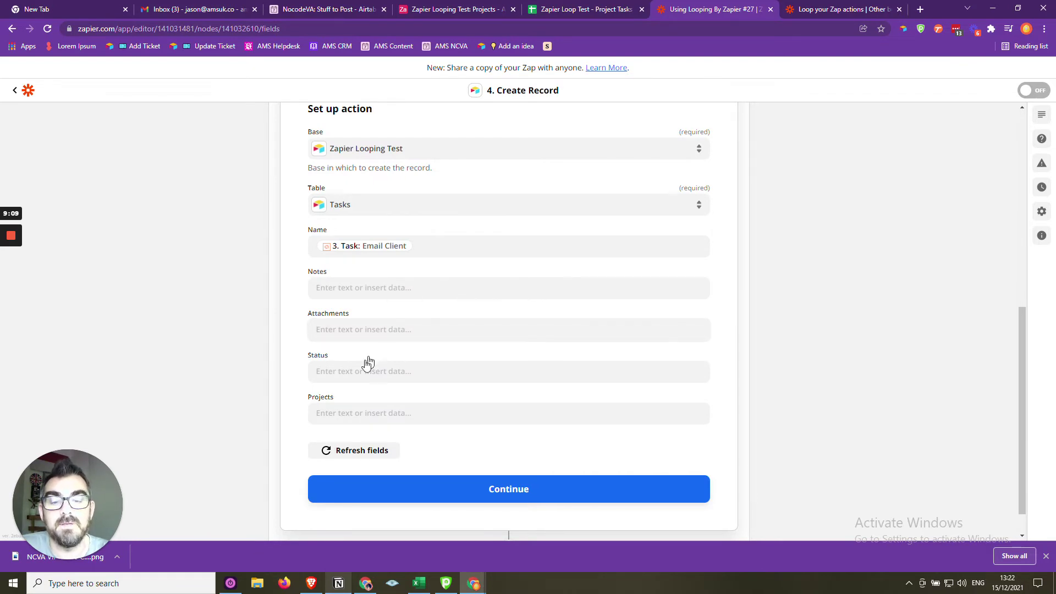
pyautogui.click(358, 372)
pyautogui.write('Todo')
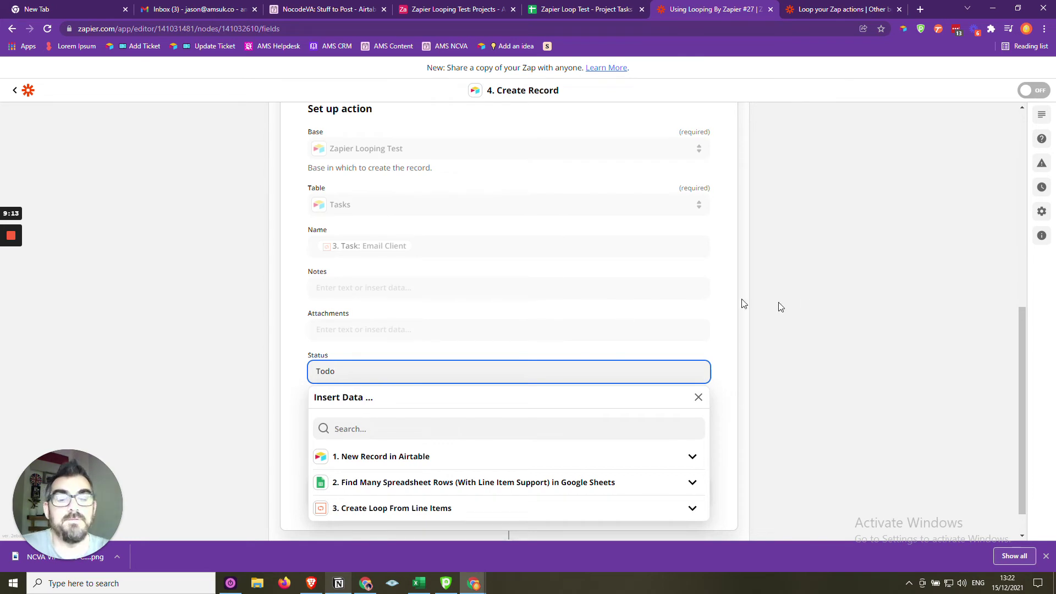
pyautogui.click(807, 296)
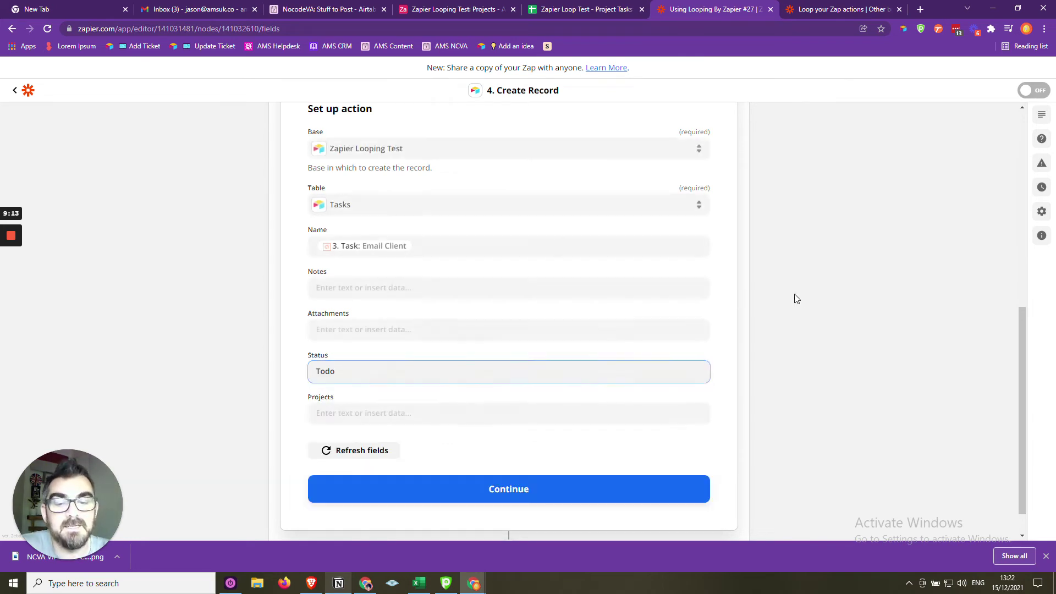
# Switch to the Airtable base and unhide the Status field in the Tasks table's Grid view.
pyautogui.click(465, 7)
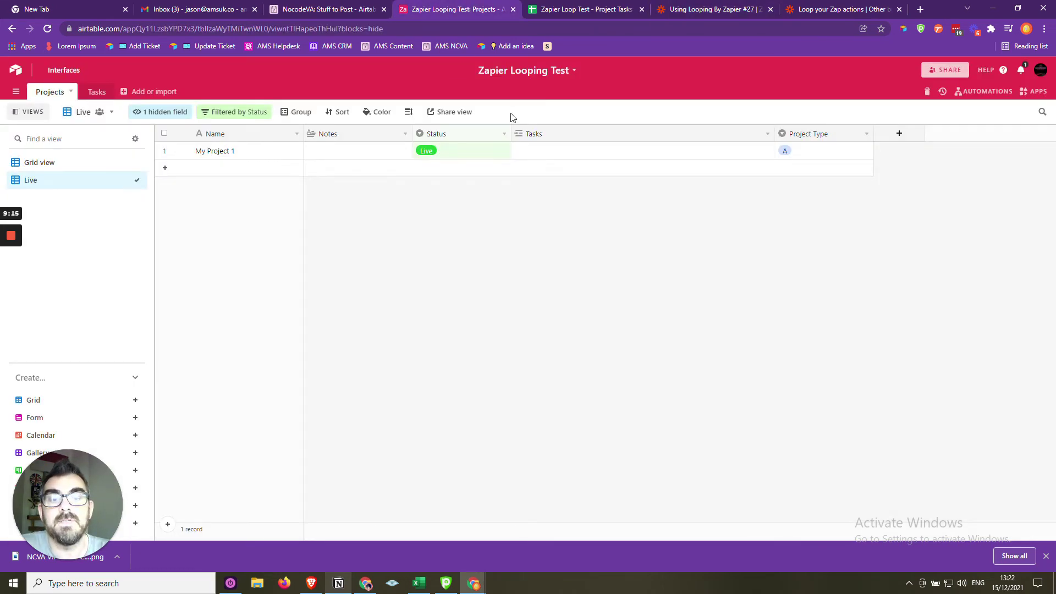
pyautogui.click(99, 95)
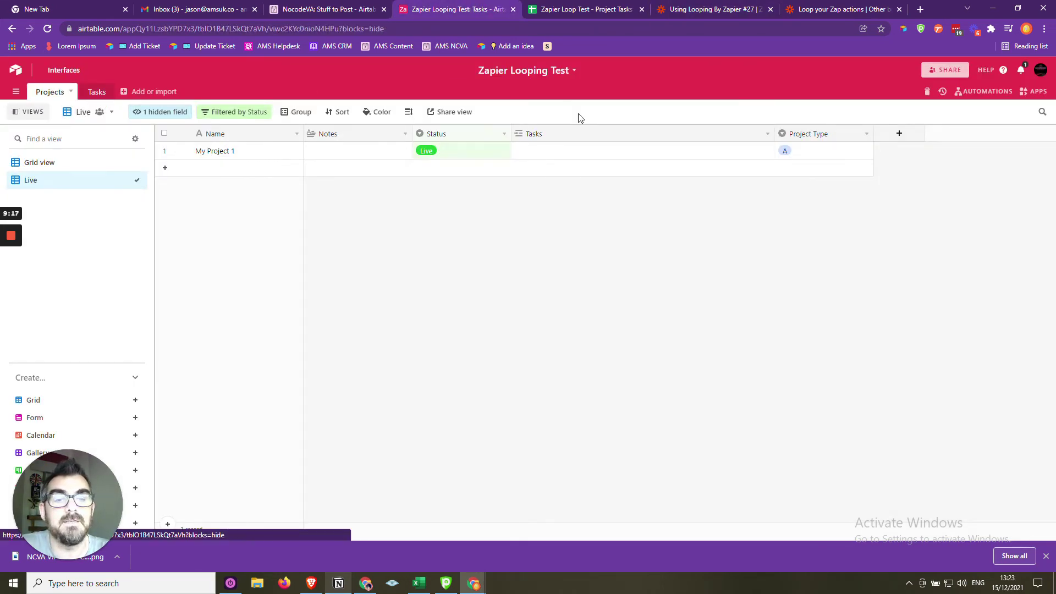
pyautogui.click(196, 112)
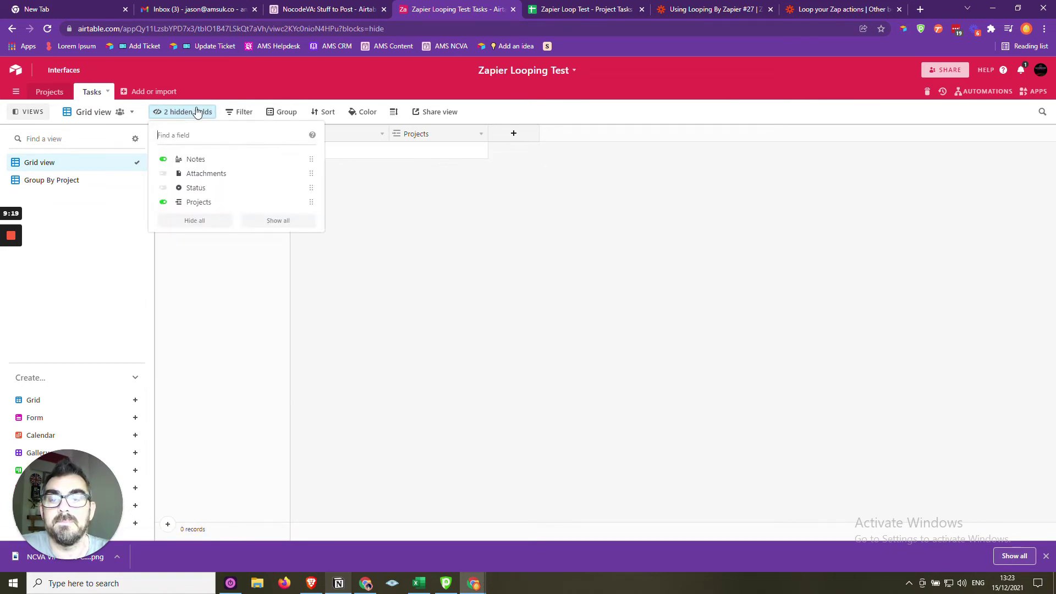
pyautogui.click(163, 188)
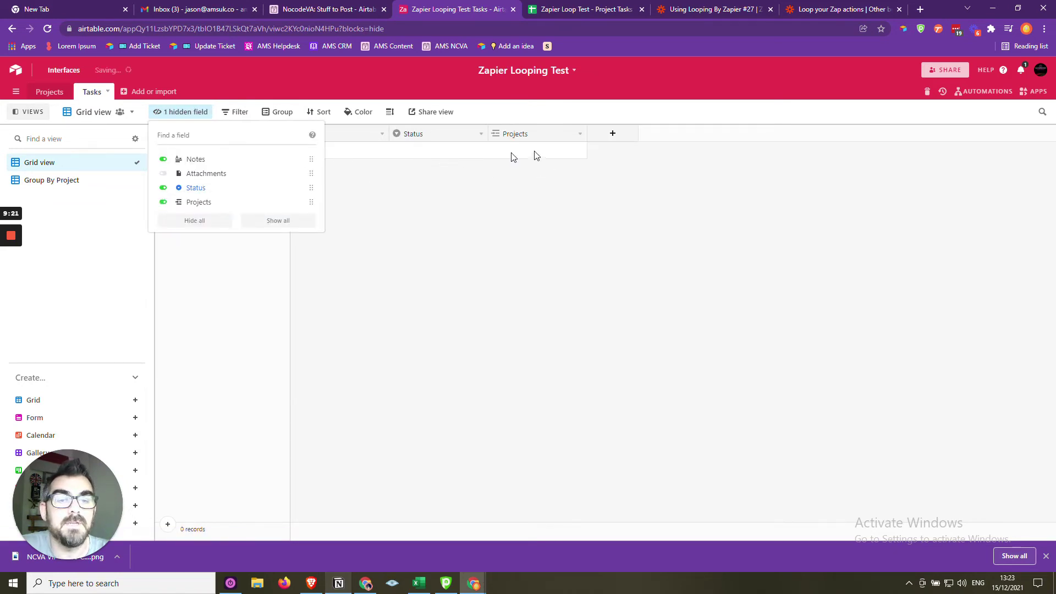
# Check the Tasks table's Status field configuration for its option names, and leave it without saving changes.
pyautogui.click(511, 157)
pyautogui.click(433, 149)
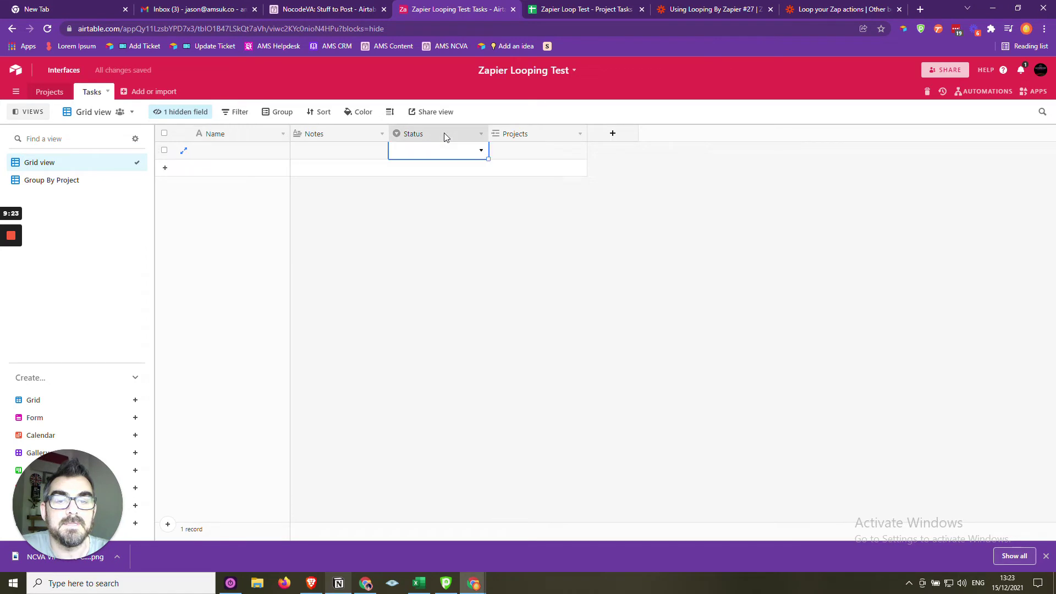
pyautogui.doubleClick(445, 134)
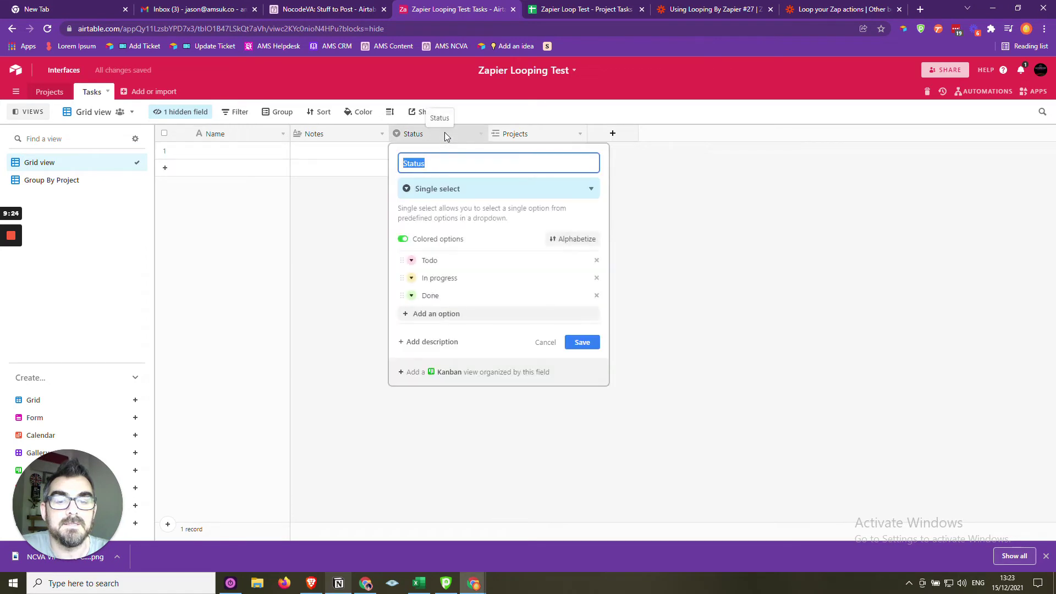
pyautogui.click(544, 343)
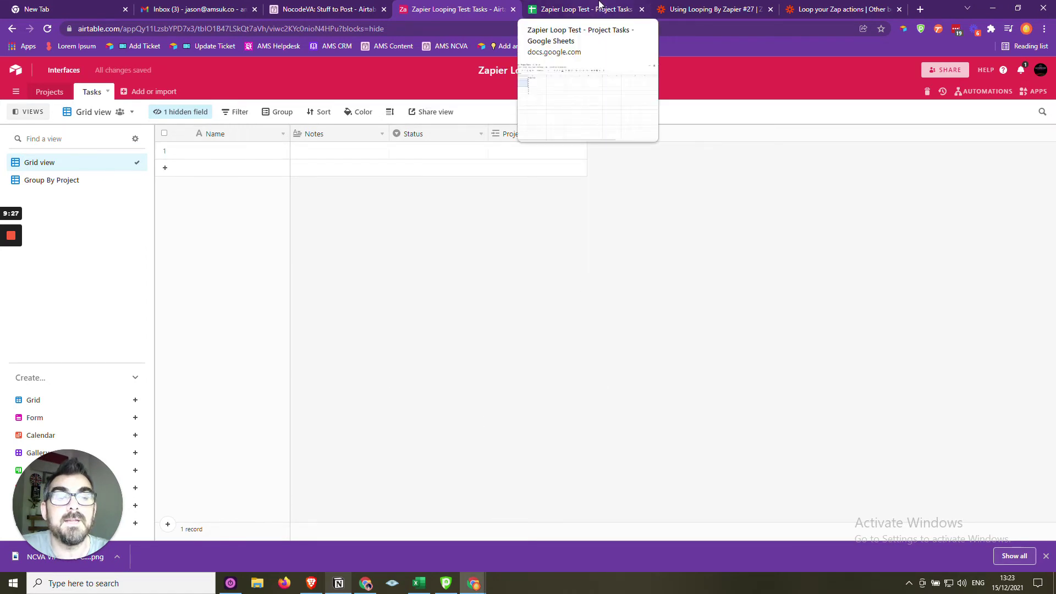
# Back in Zapier, map the new record's Projects field to the ID from the New Record in Airtable trigger.
pyautogui.click(709, 11)
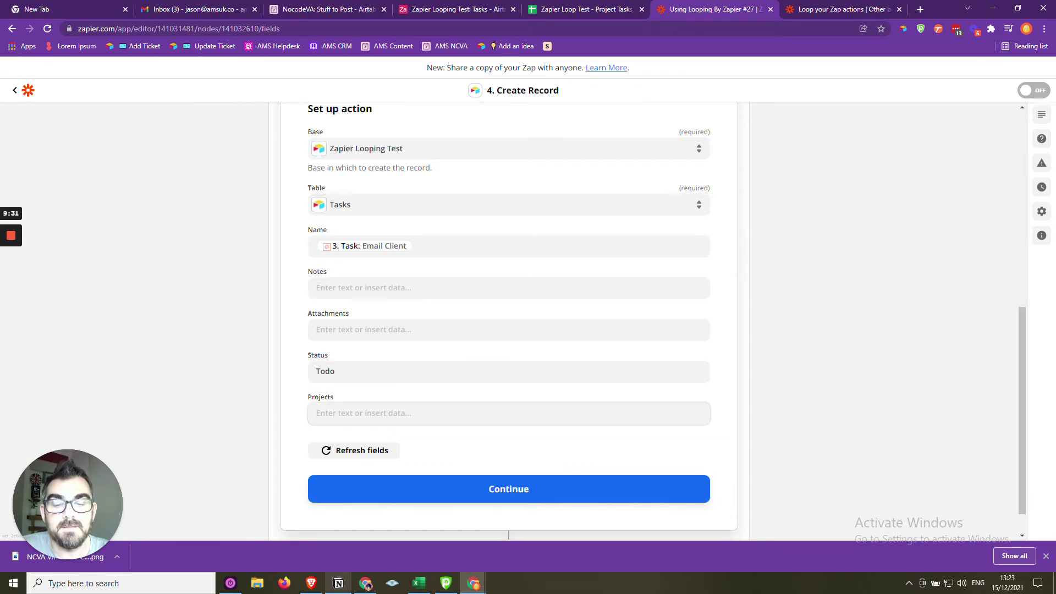
pyautogui.click(509, 413)
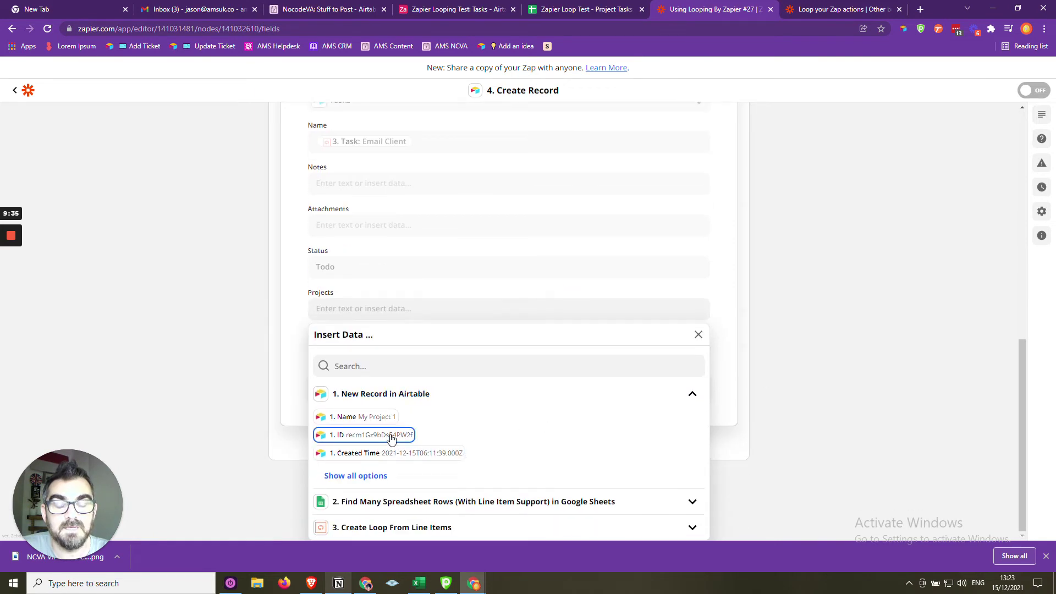
pyautogui.click(392, 437)
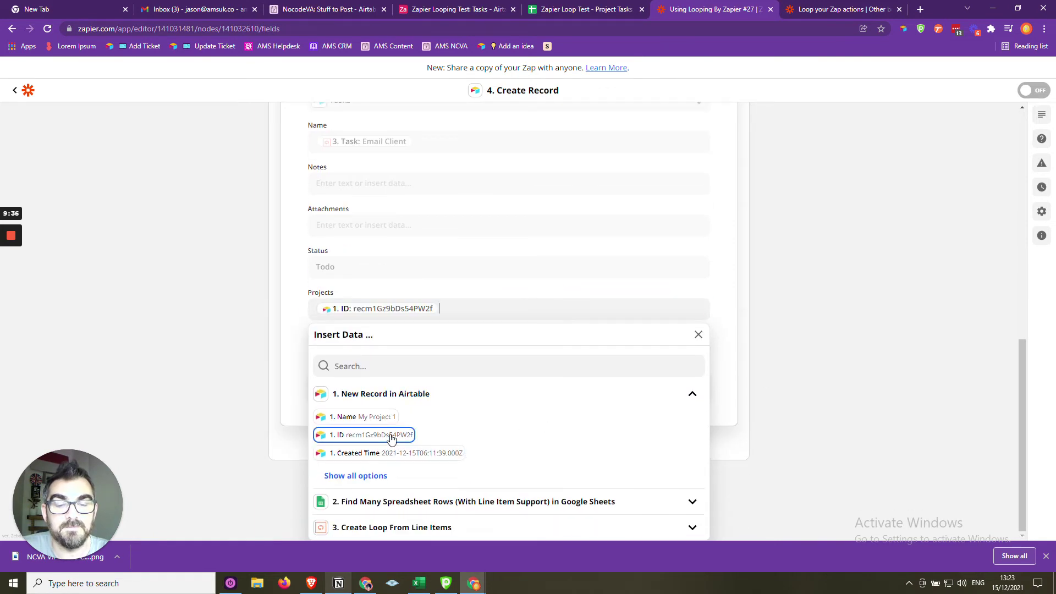
pyautogui.click(863, 266)
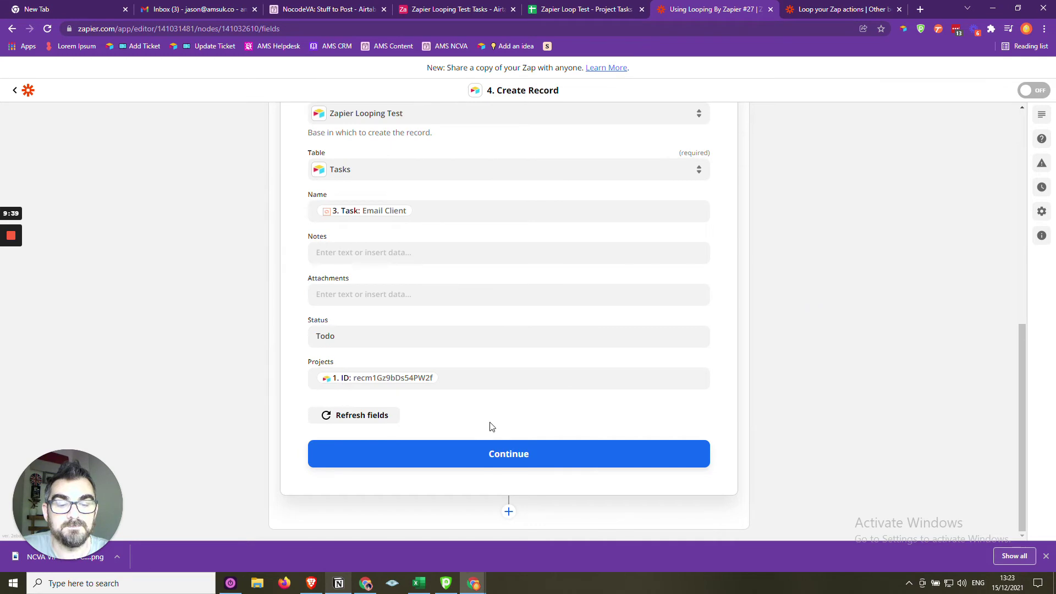
# Finish the Create Record setup, test the action by sending a record to Airtable, and close the step.
pyautogui.click(502, 463)
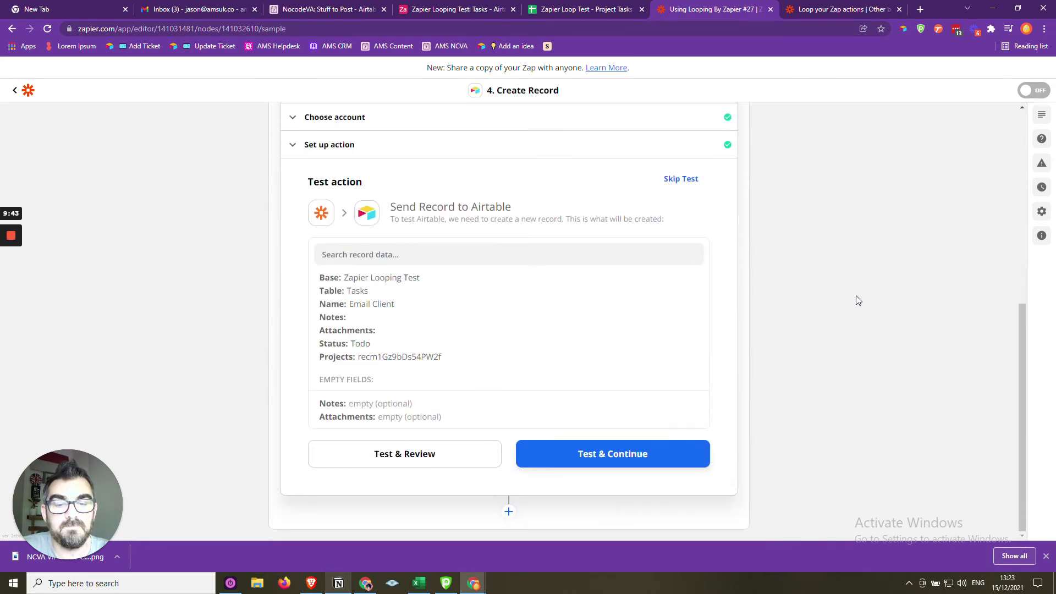
pyautogui.click(394, 460)
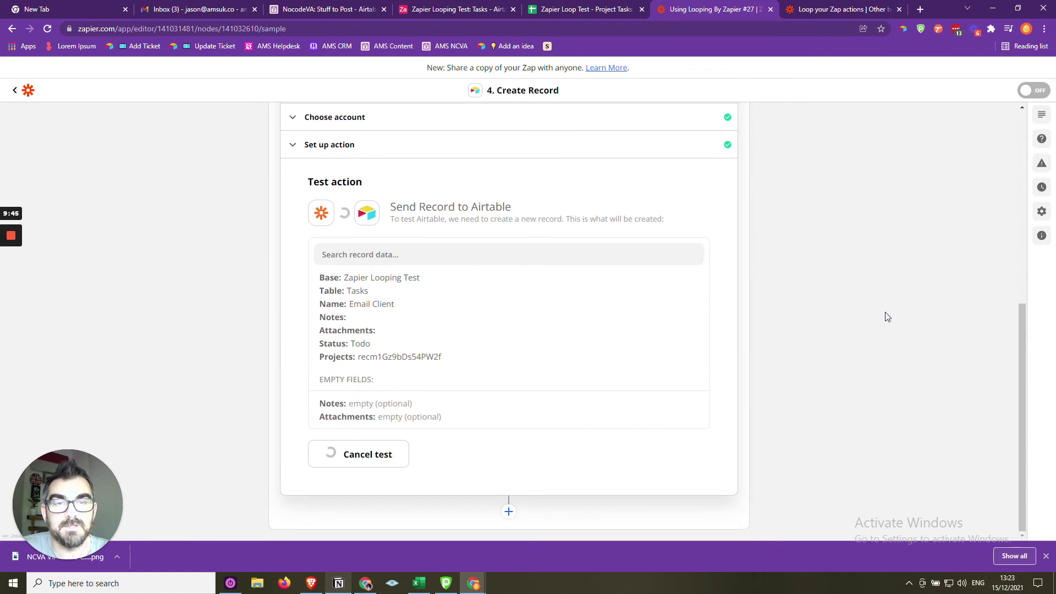
pyautogui.click(503, 499)
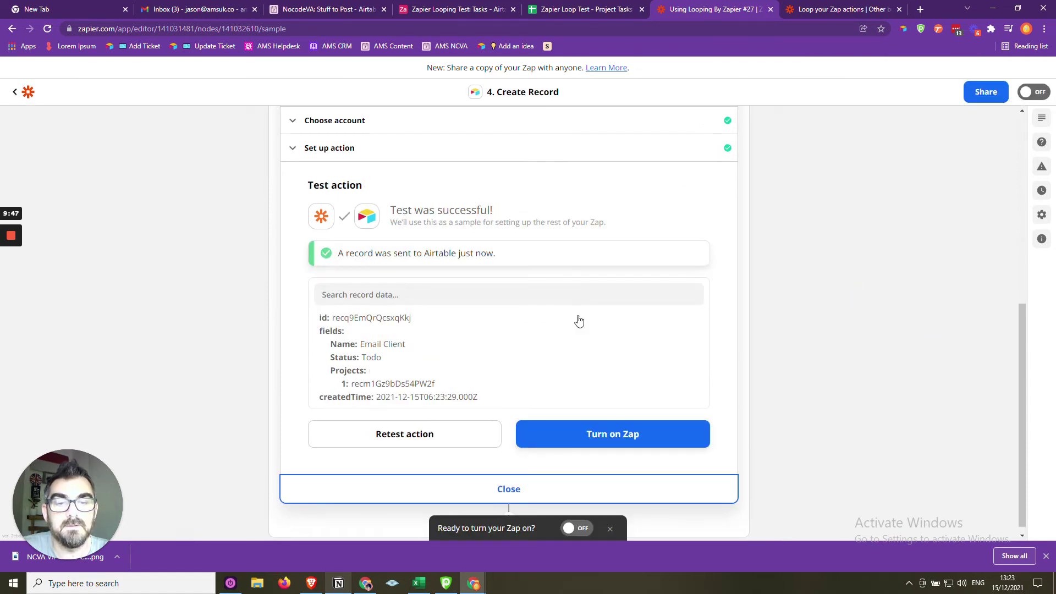
# In Airtable, delete the blank record and the Email Client test record from the Tasks table, and return to the Projects table.
pyautogui.click(456, 9)
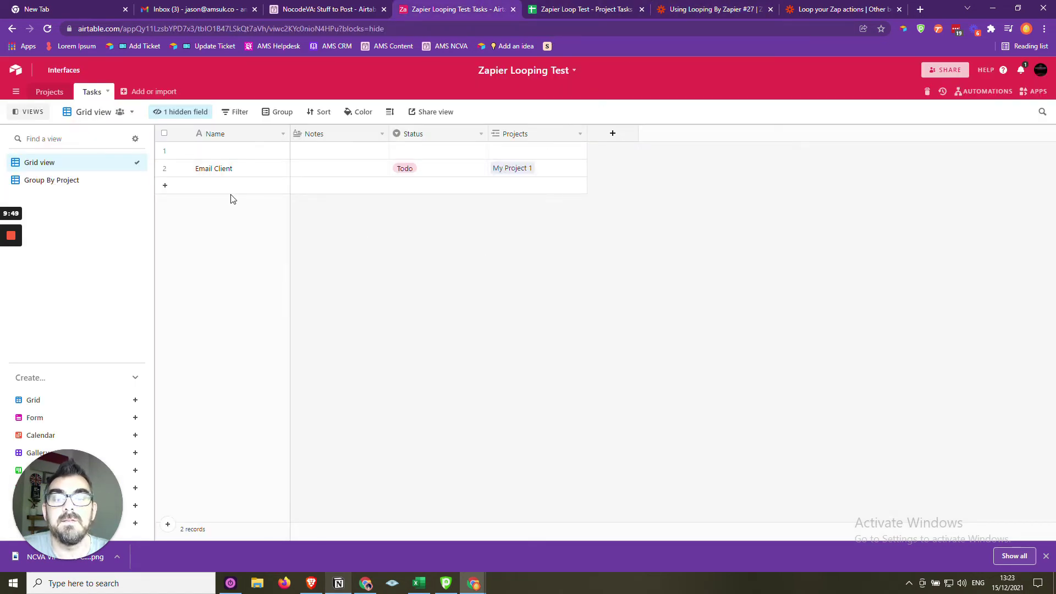
pyautogui.rightClick(187, 150)
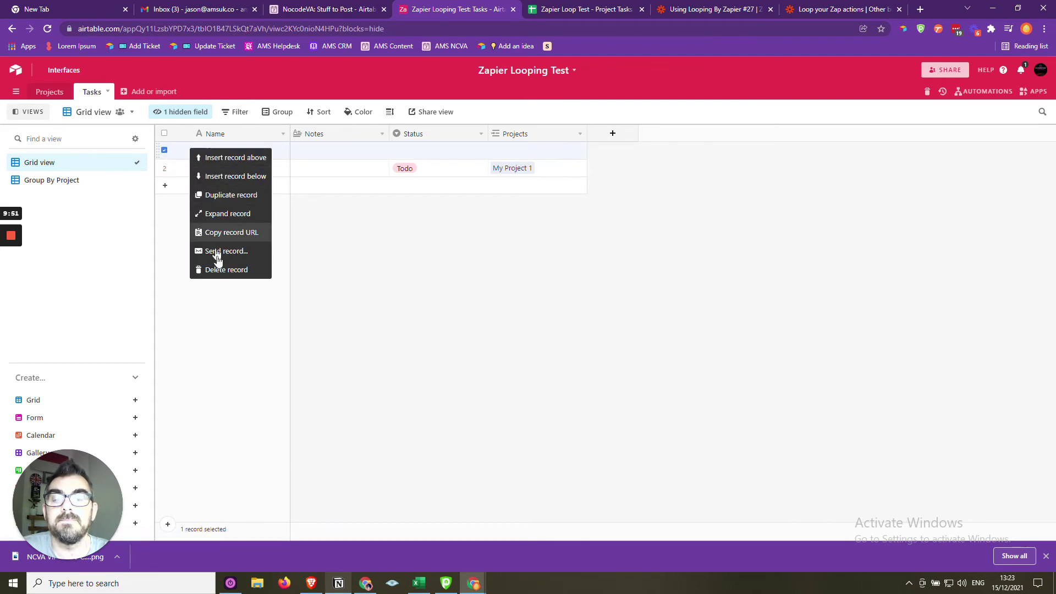
pyautogui.click(217, 270)
pyautogui.click(618, 338)
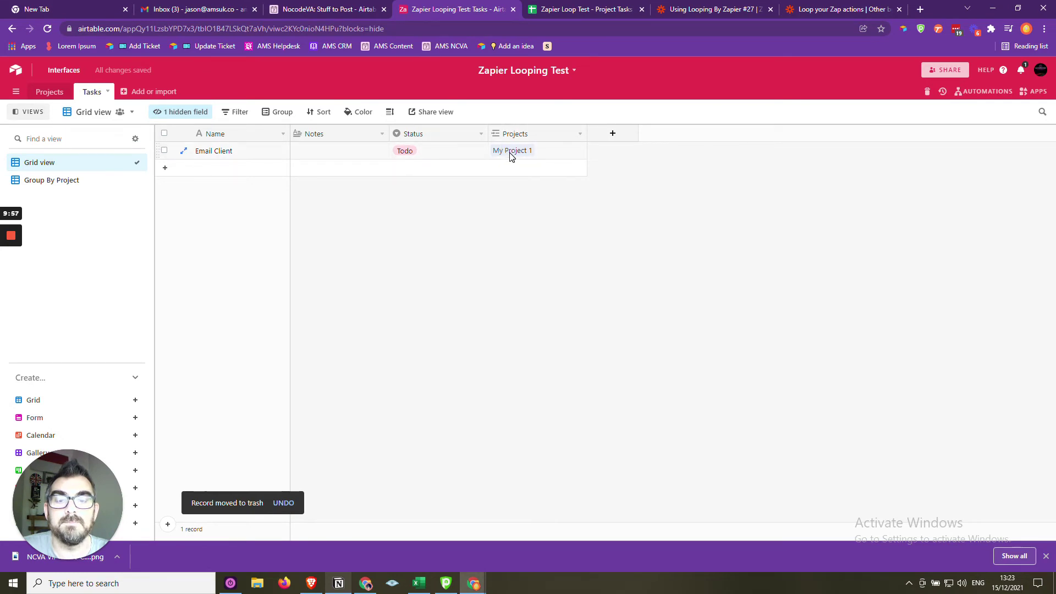
pyautogui.click(164, 150)
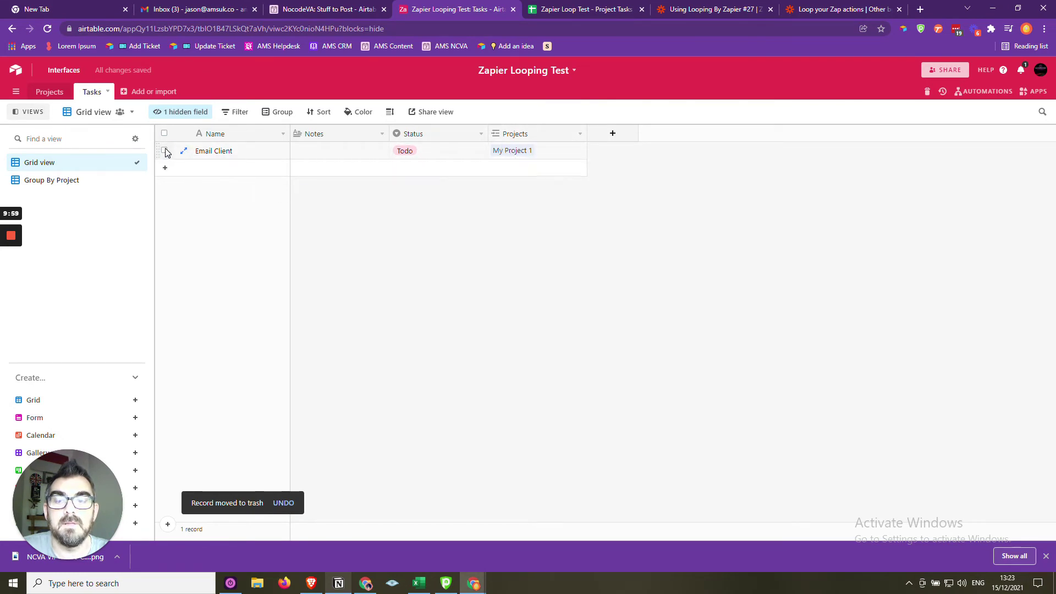
pyautogui.rightClick(236, 151)
pyautogui.click(264, 269)
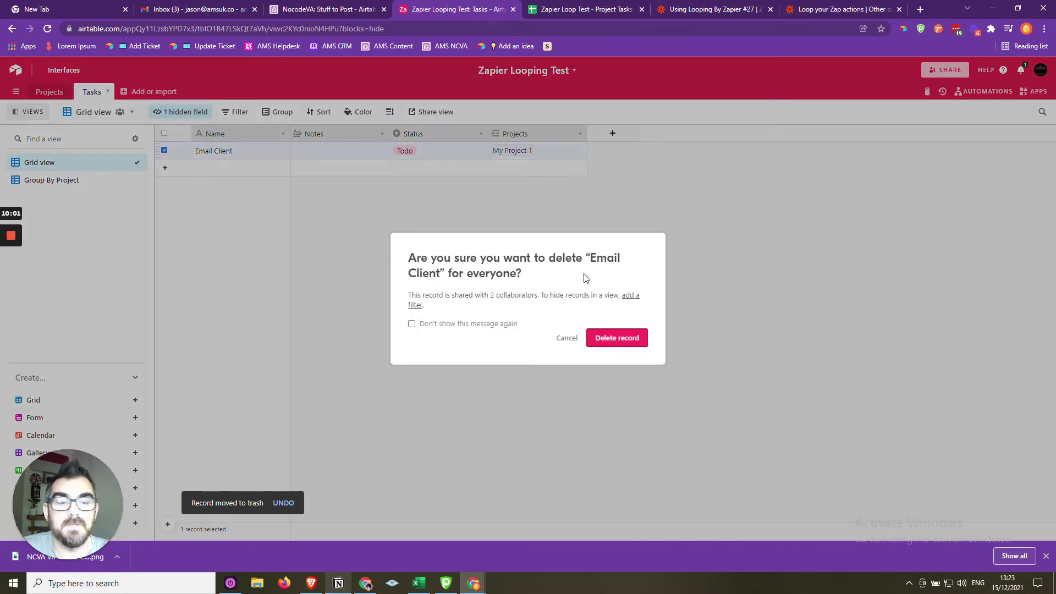
pyautogui.click(613, 346)
pyautogui.click(55, 93)
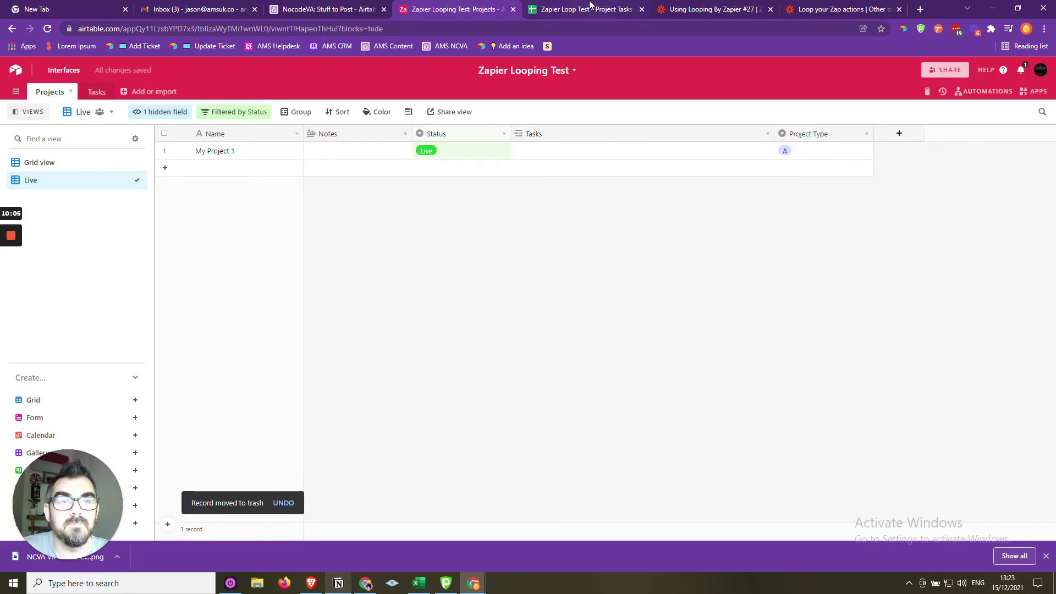
# Switch to Zapier, turn on the Zap, and dismiss the offer to share a copy.
pyautogui.click(702, 6)
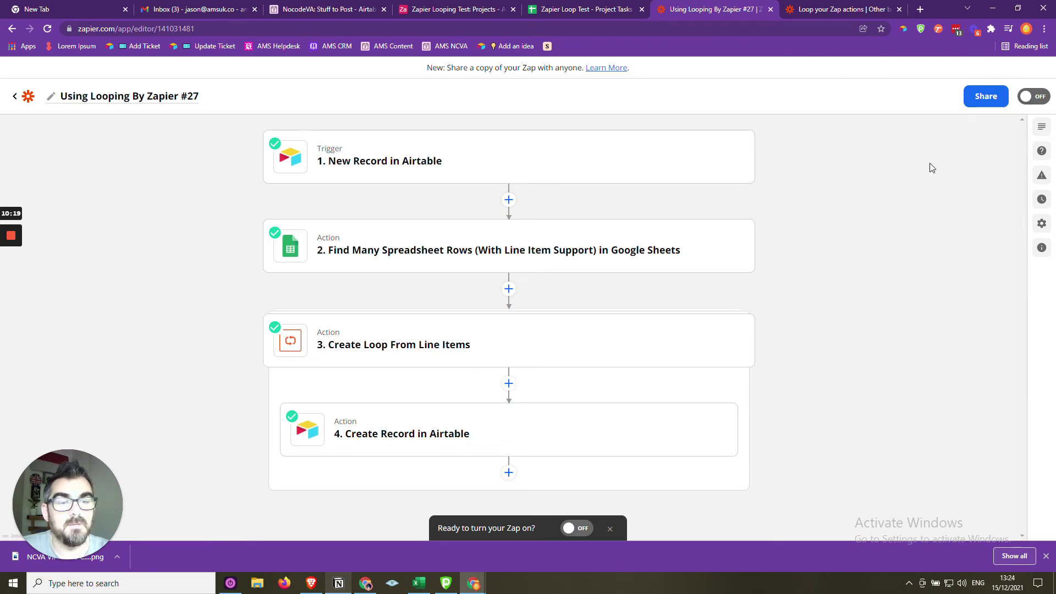
pyautogui.click(1039, 102)
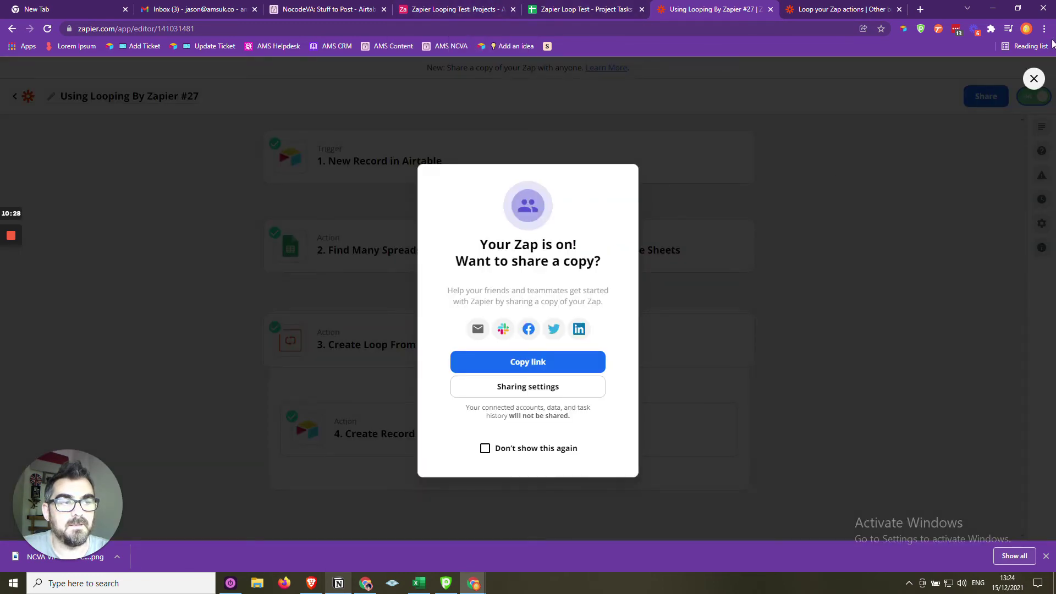
pyautogui.click(1034, 78)
# In the Airtable Projects table's Grid view, add a record named My Project 2.
pyautogui.click(583, 9)
pyautogui.click(477, 7)
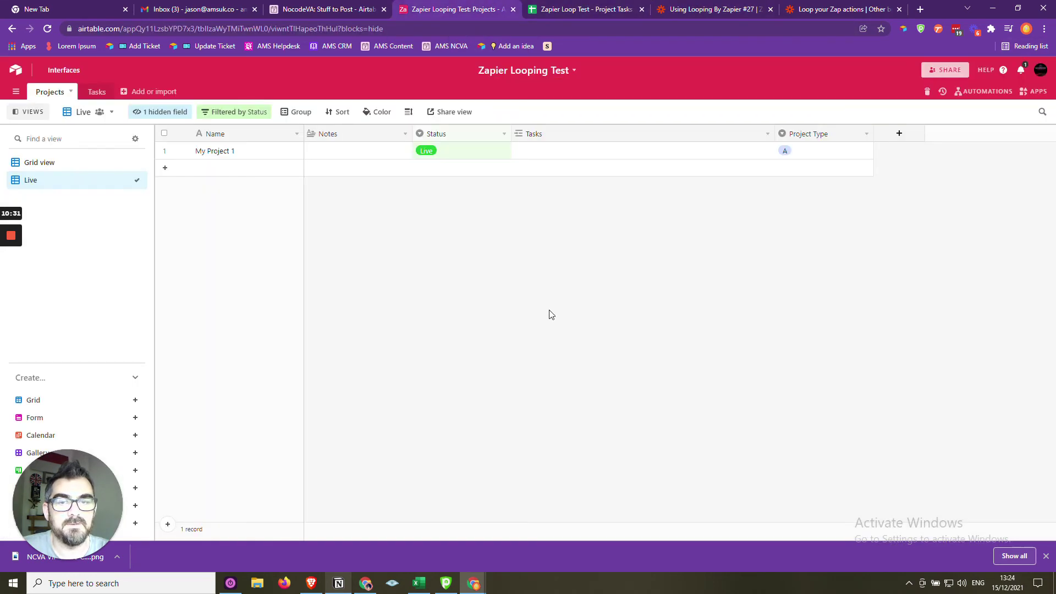
pyautogui.click(41, 165)
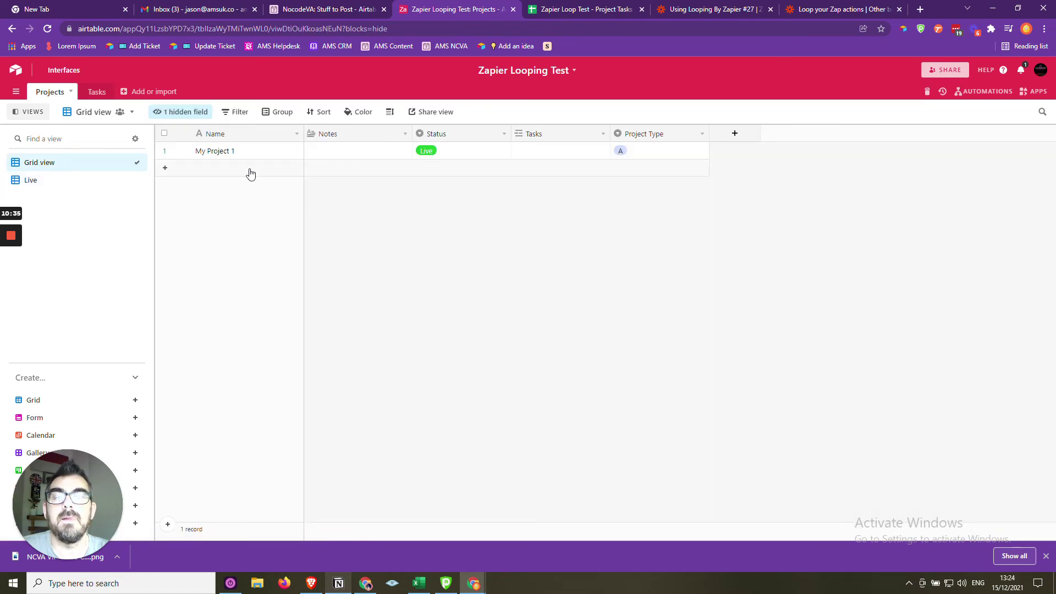
pyautogui.click(250, 168)
pyautogui.write('My ')
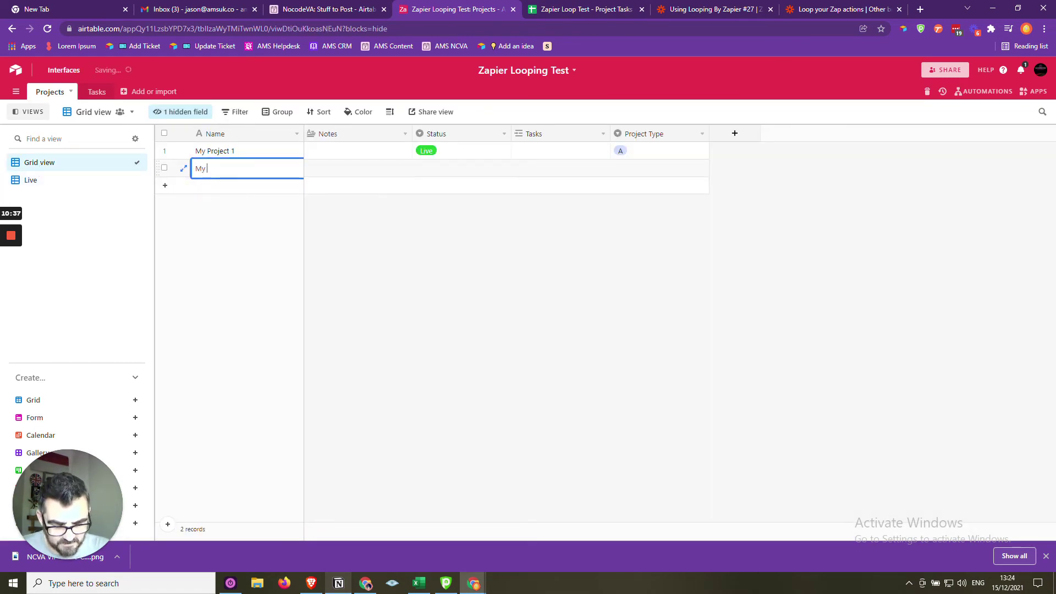
pyautogui.write('Project 2')
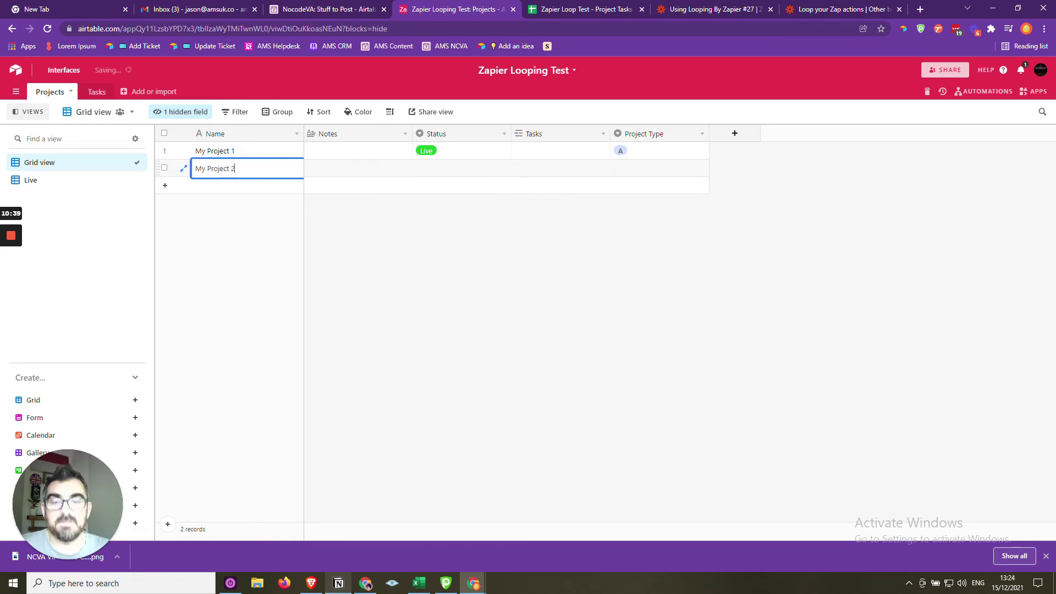
pyautogui.press('Tab')
pyautogui.press('Tab')
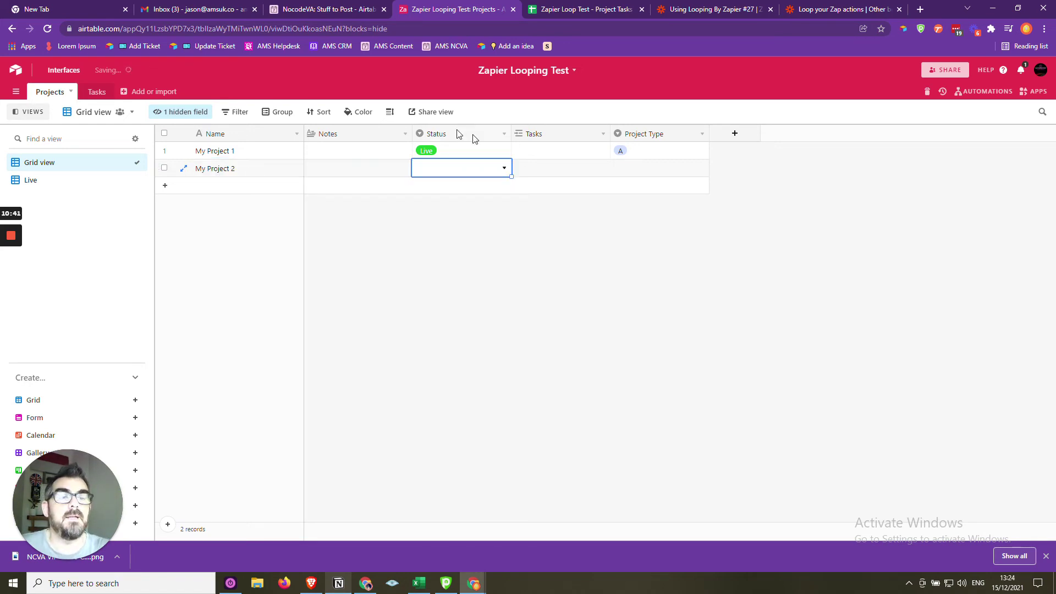
# Set My Project 2's Project Type to A and its Status to Live.
pyautogui.click(618, 171)
pyautogui.click(617, 172)
pyautogui.click(621, 229)
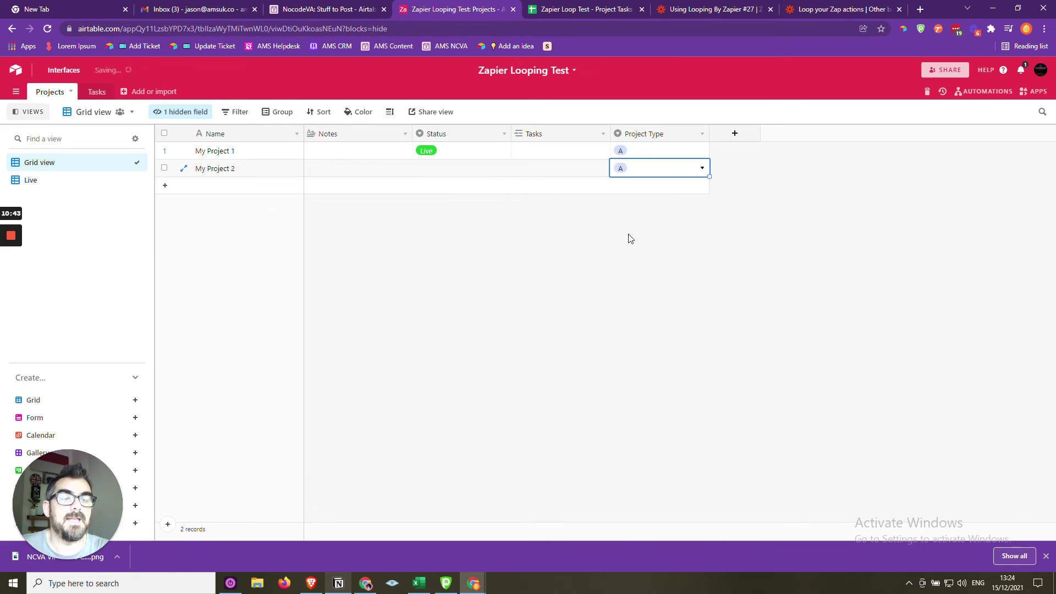
pyautogui.click(436, 172)
pyautogui.click(436, 172)
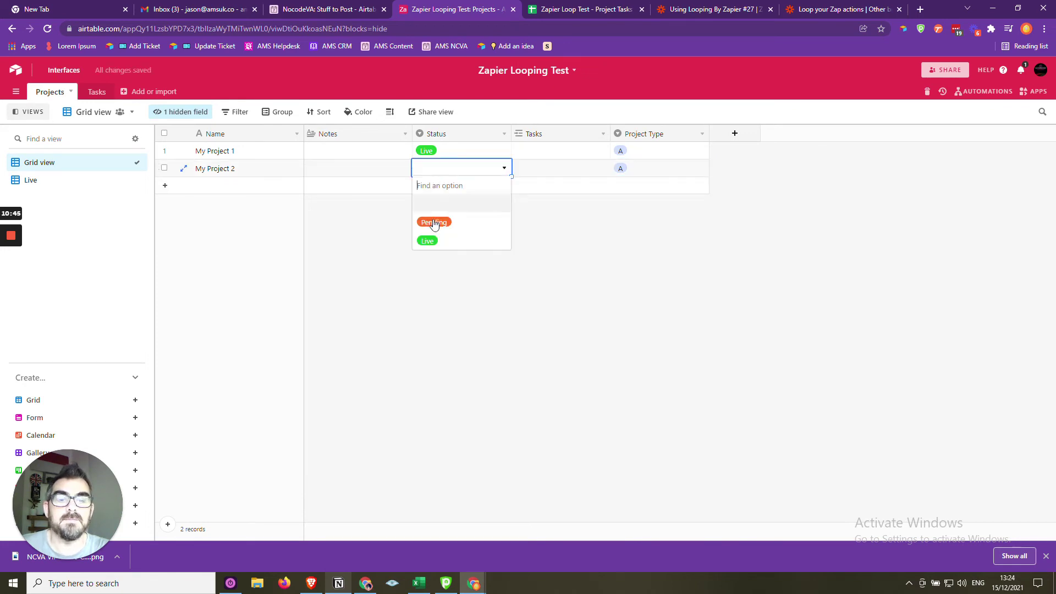
pyautogui.click(434, 240)
pyautogui.click(534, 357)
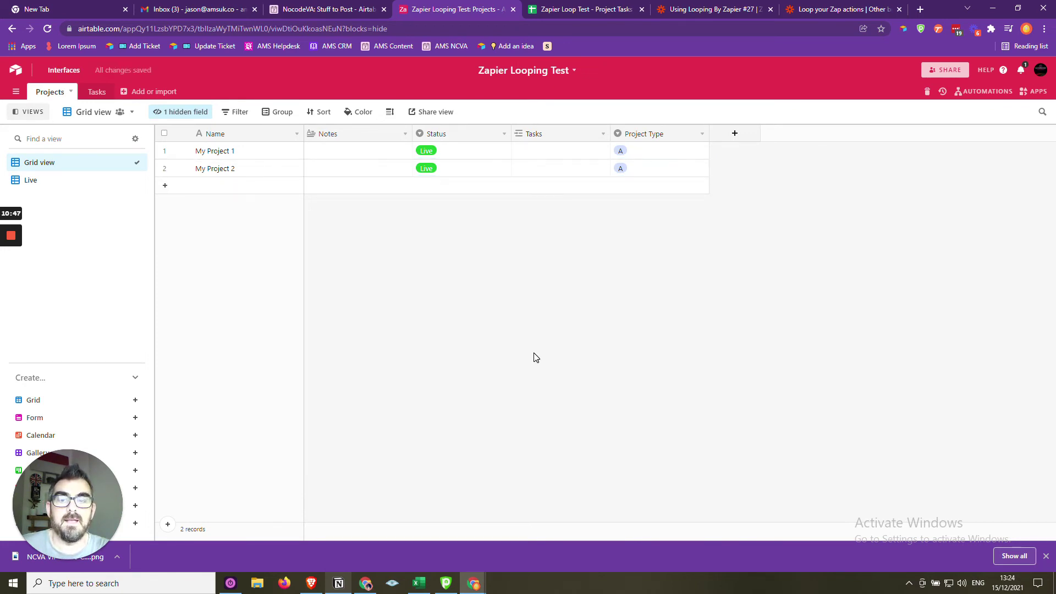
# Look over the Airtable Tasks table and the source task list in Google Sheets.
pyautogui.click(96, 92)
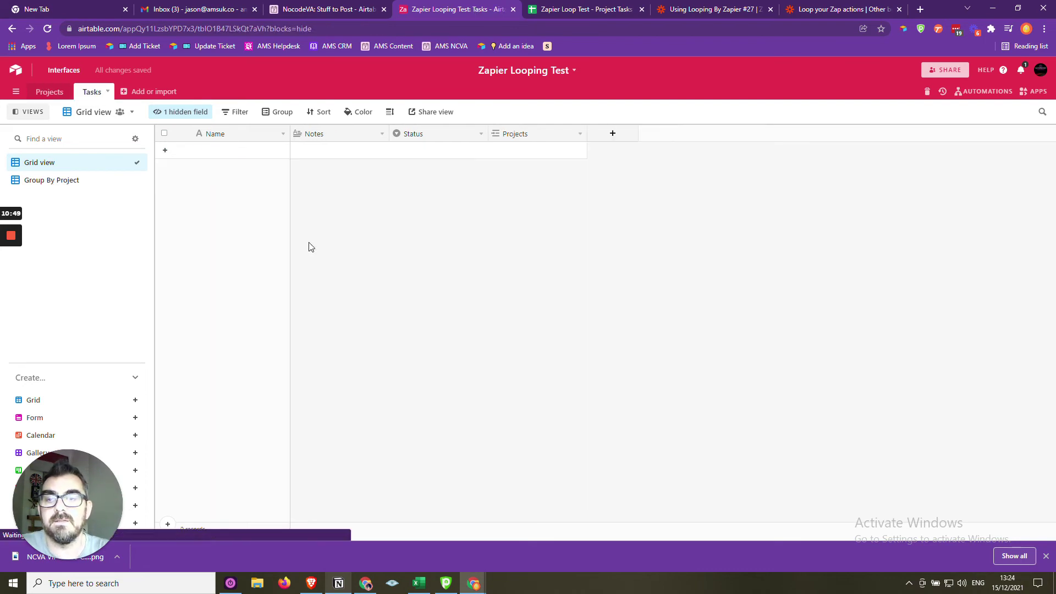
pyautogui.click(606, 10)
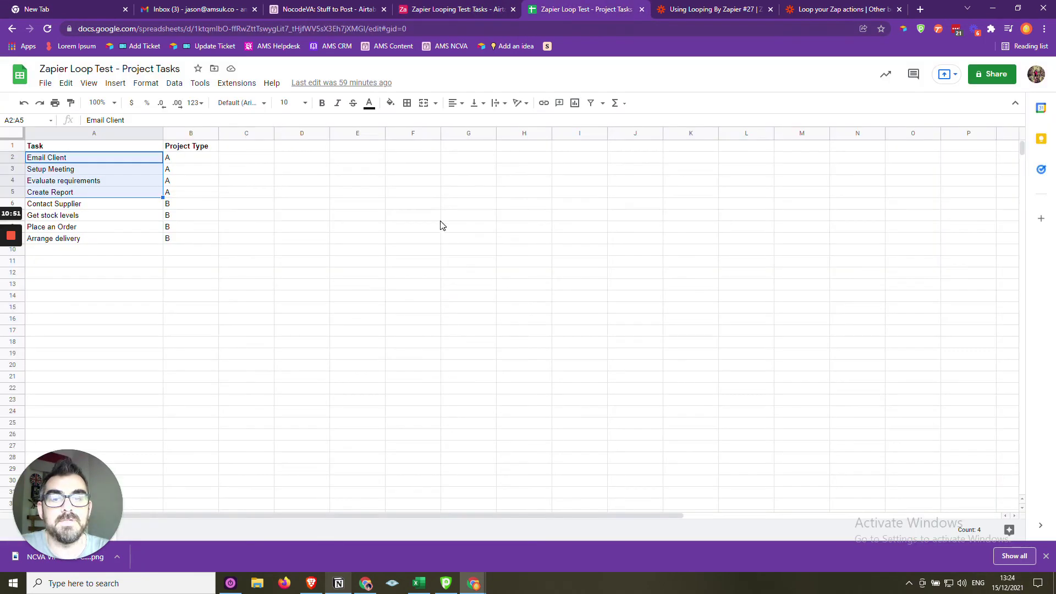
pyautogui.click(451, 8)
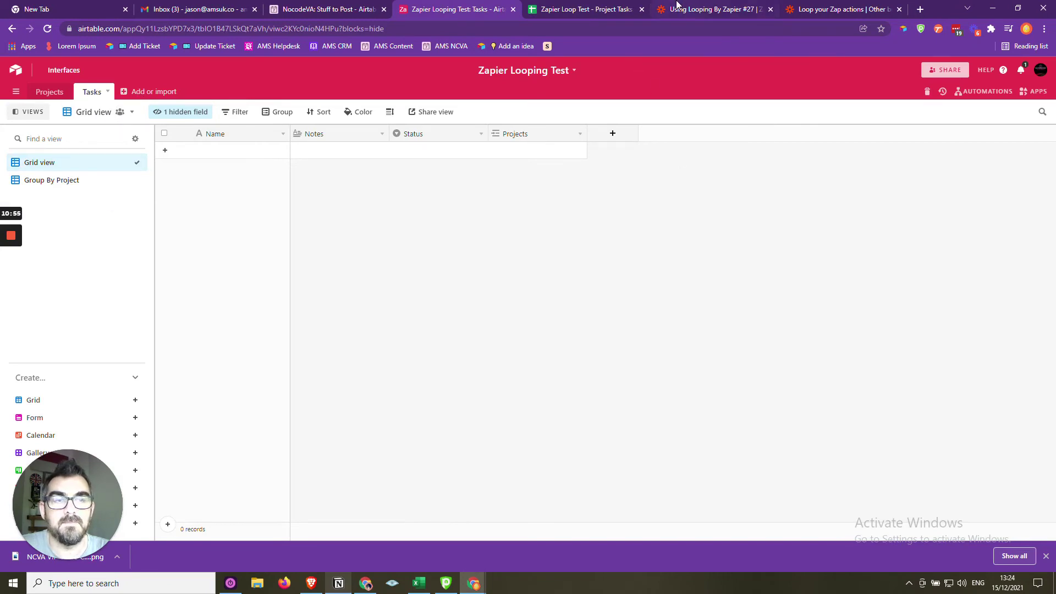
# Switch to Zapier and manually run the Using Looping By Zapier #27 Zap from the Zaps list.
pyautogui.click(678, 7)
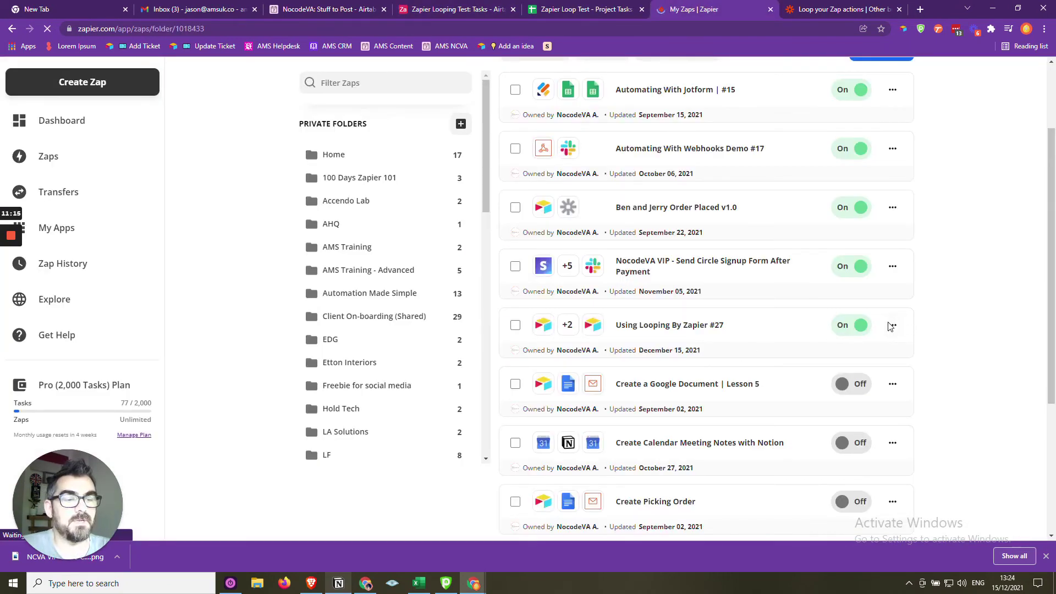
pyautogui.click(892, 325)
pyautogui.click(892, 325)
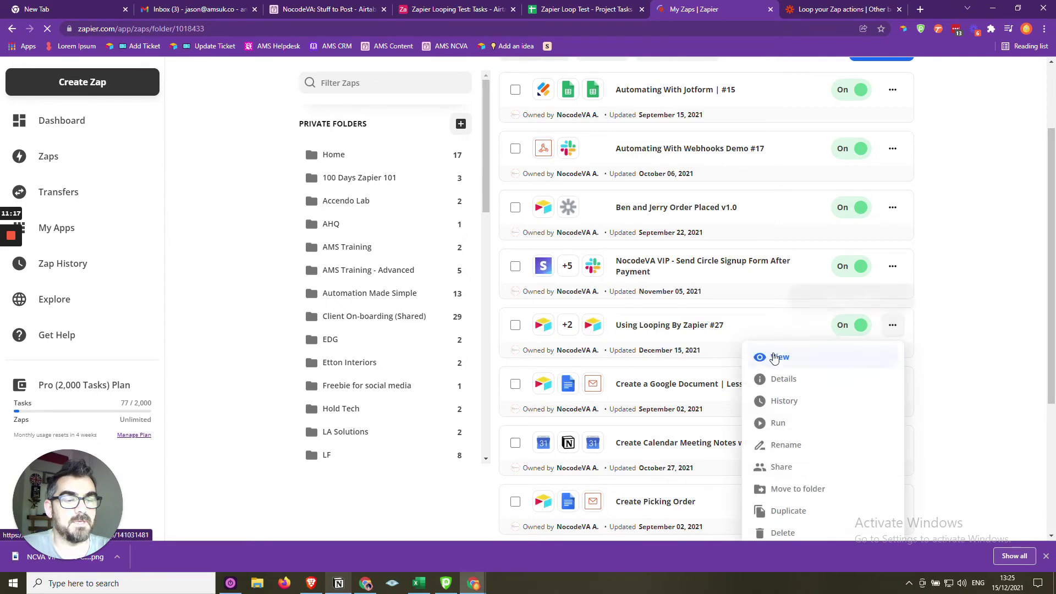
pyautogui.click(799, 423)
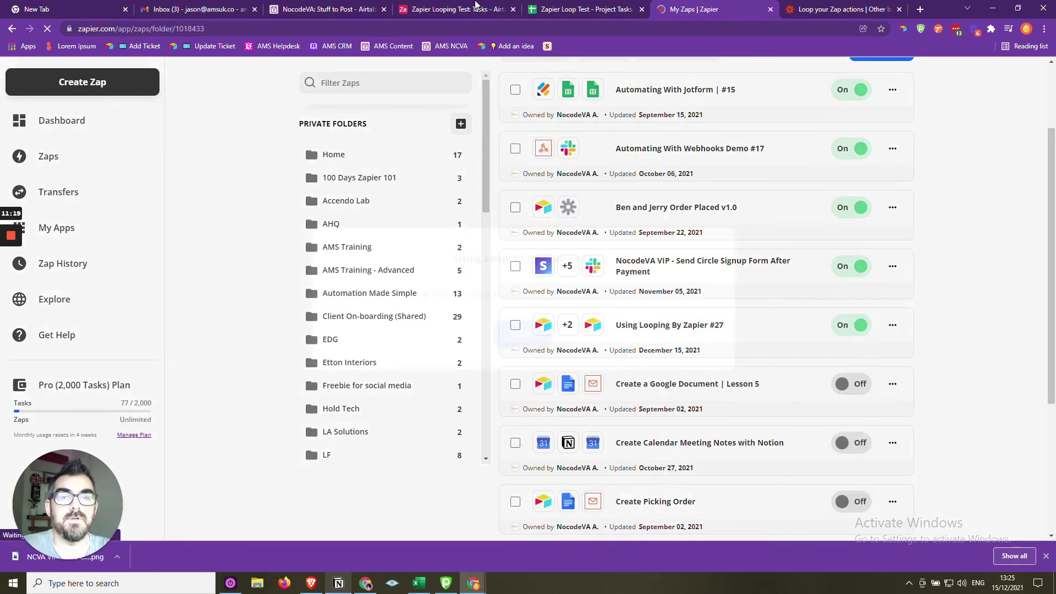
# Compare the tasks created in Airtable for My Project 2 with the type A tasks in the Google Sheet.
pyautogui.click(477, 6)
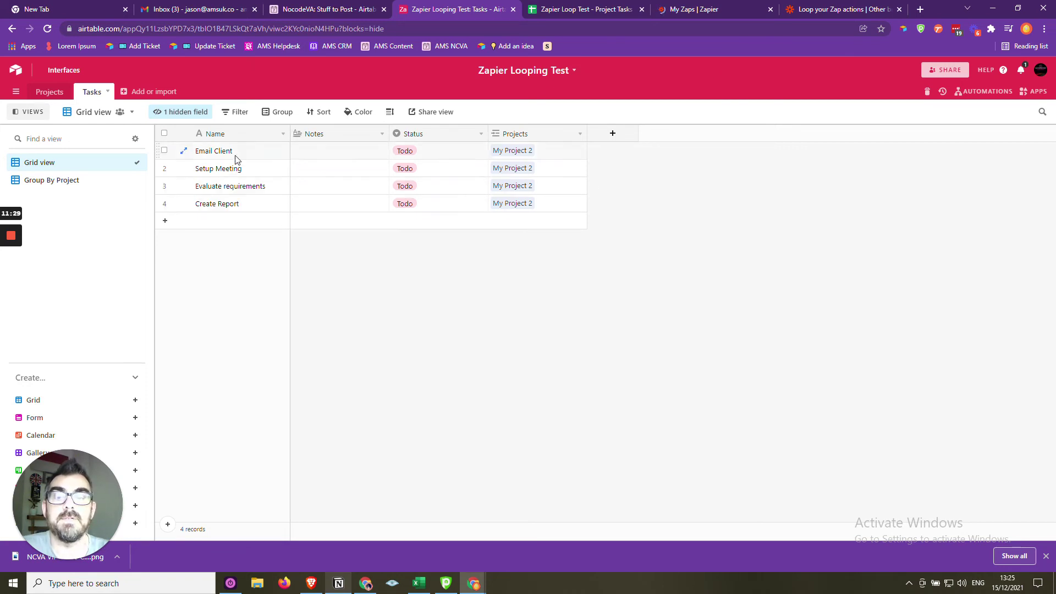
pyautogui.click(567, 8)
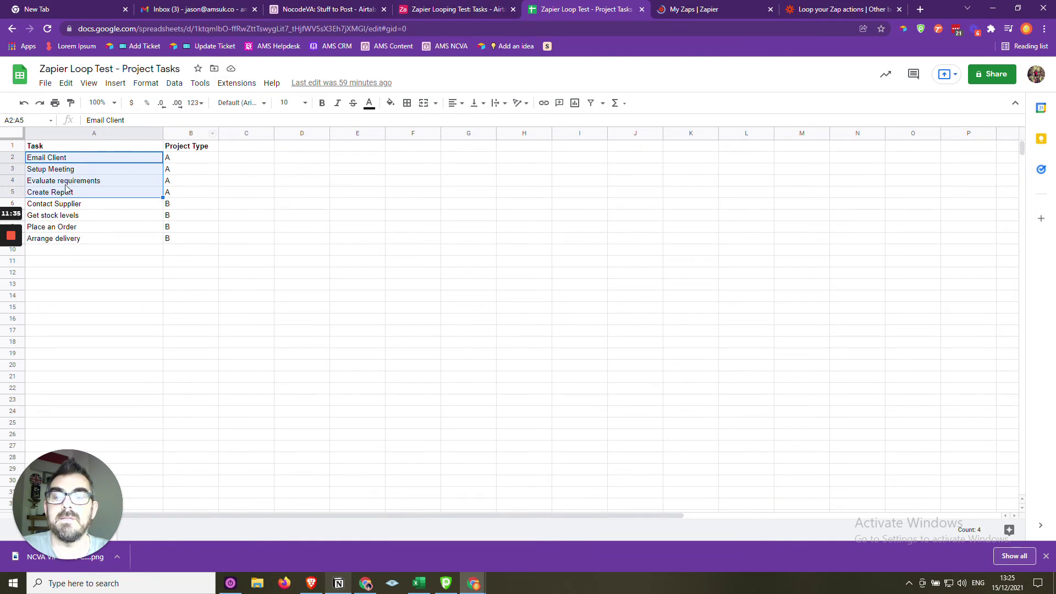
pyautogui.click(472, 9)
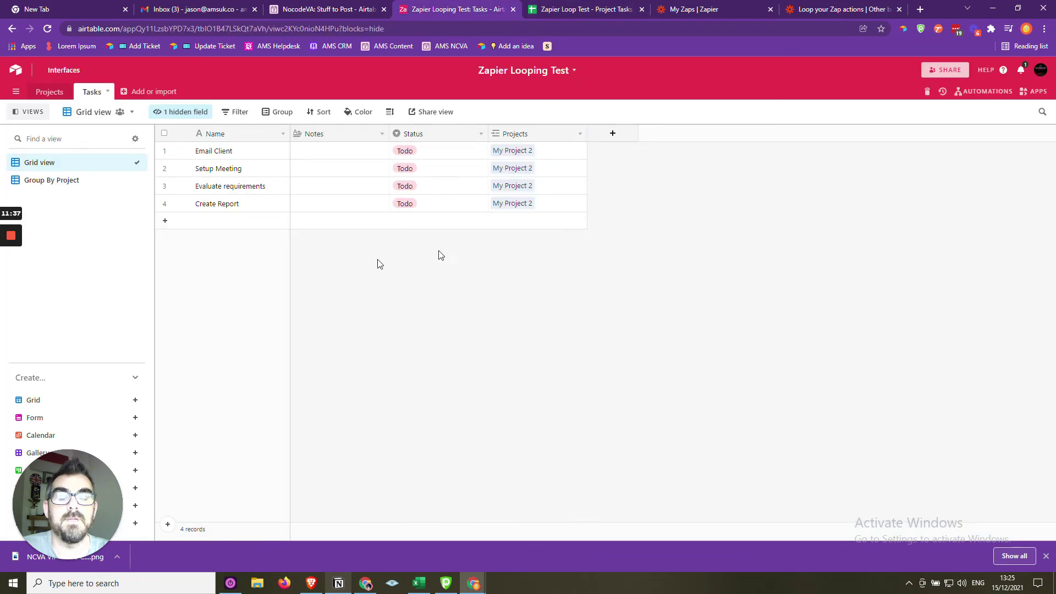
# In the Airtable Projects table, widen the Tasks column and add a record named My Project 3.
pyautogui.hotkey('alt', 'Left')
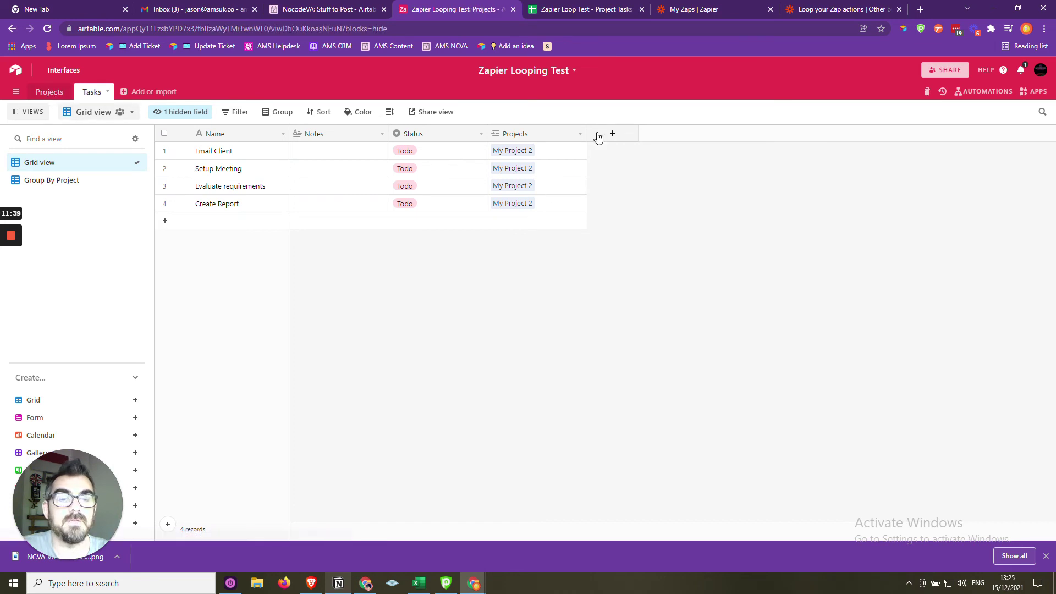
pyautogui.moveTo(606, 130); pyautogui.dragTo(765, 112)
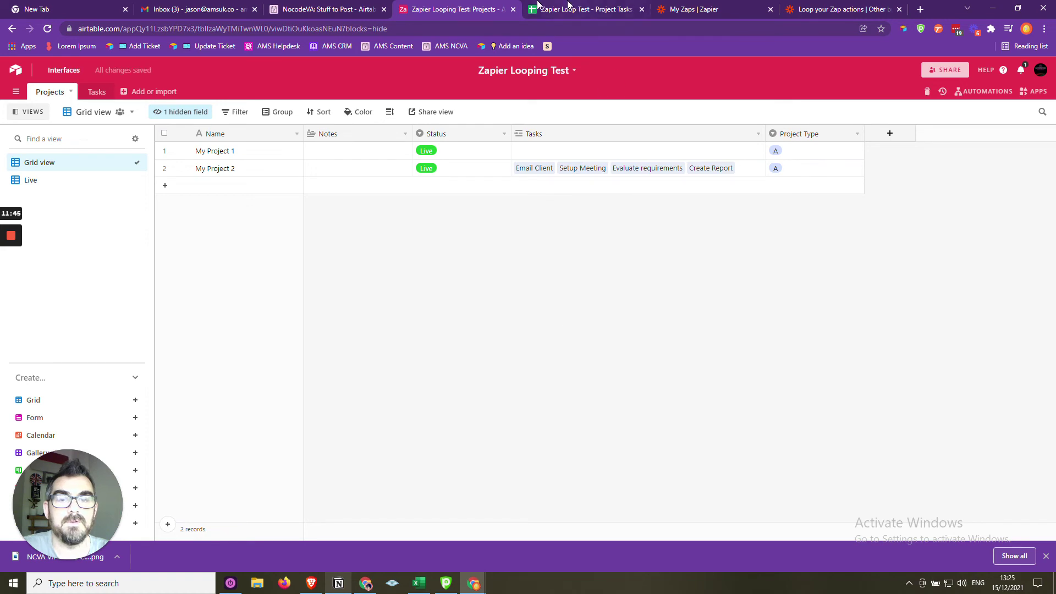
pyautogui.click(256, 188)
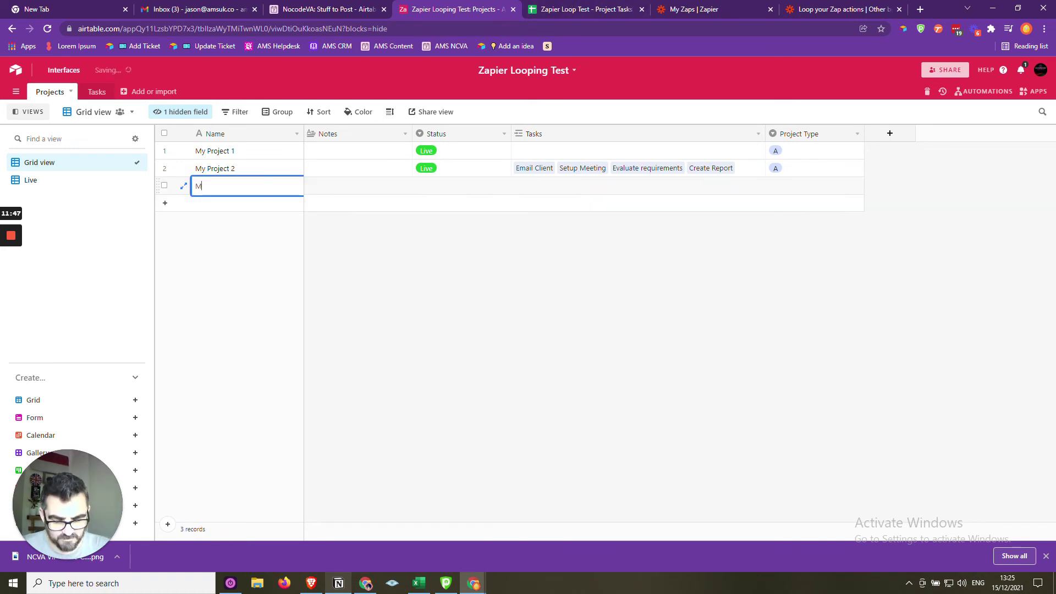
pyautogui.write('My Project 3')
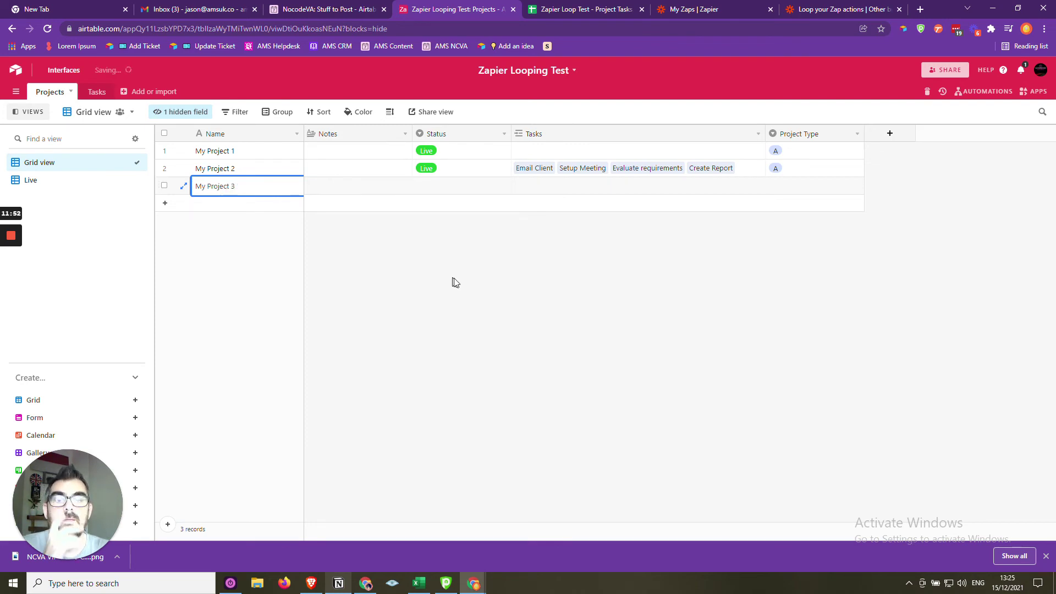
pyautogui.click(454, 282)
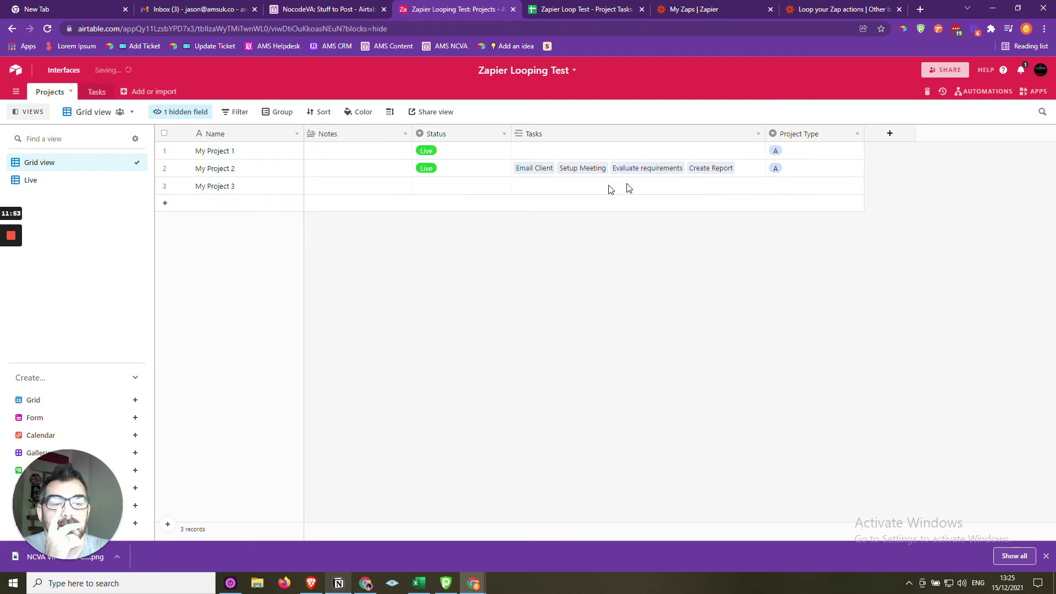
# Set My Project 3's Project Type to B and its Status to Live.
pyautogui.doubleClick(775, 187)
pyautogui.click(776, 194)
pyautogui.click(792, 193)
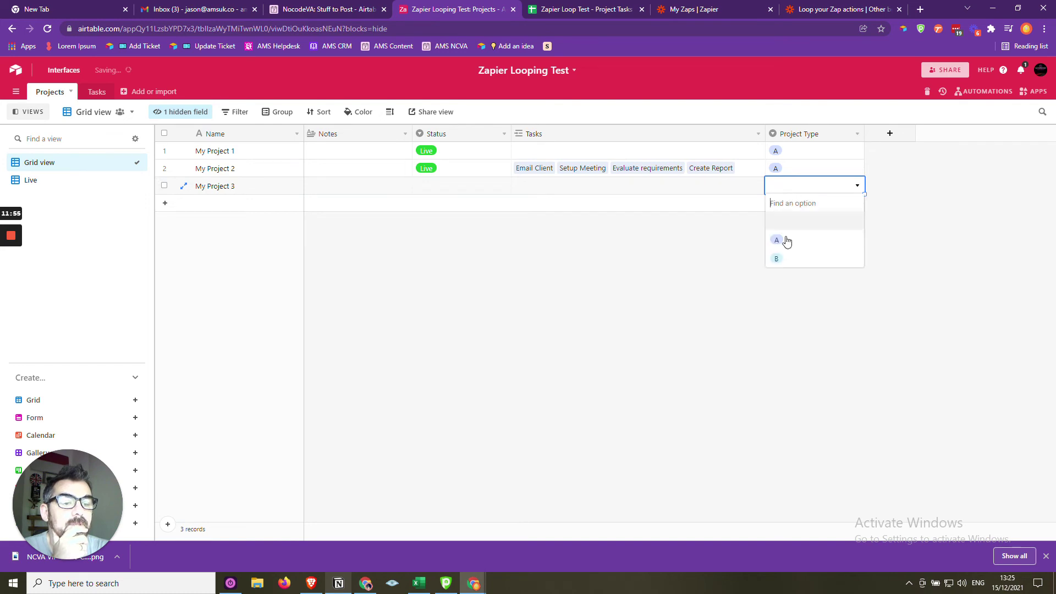
pyautogui.click(778, 254)
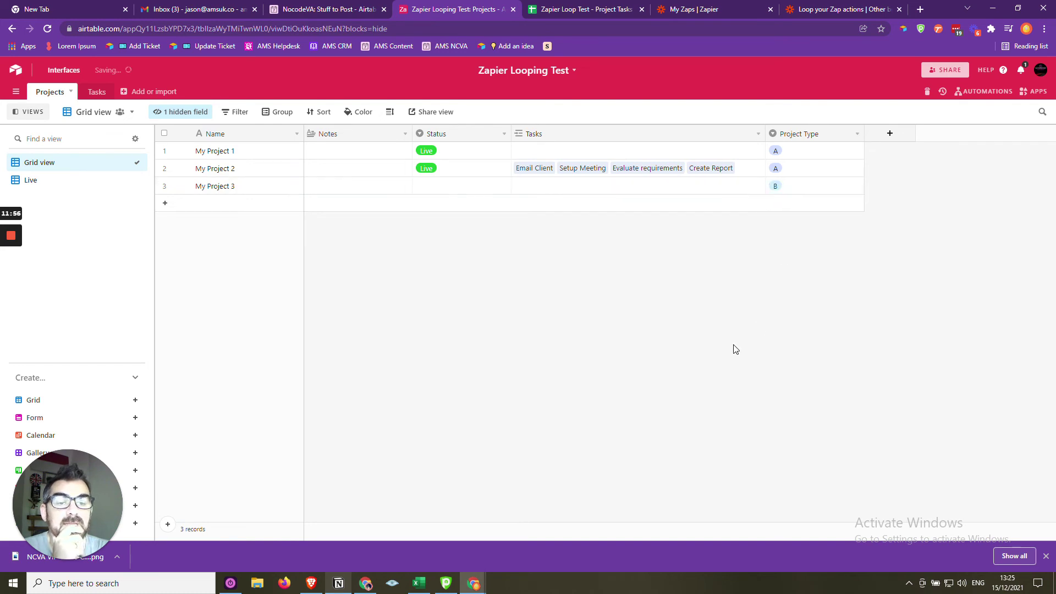
pyautogui.click(441, 190)
pyautogui.click(440, 190)
pyautogui.click(428, 258)
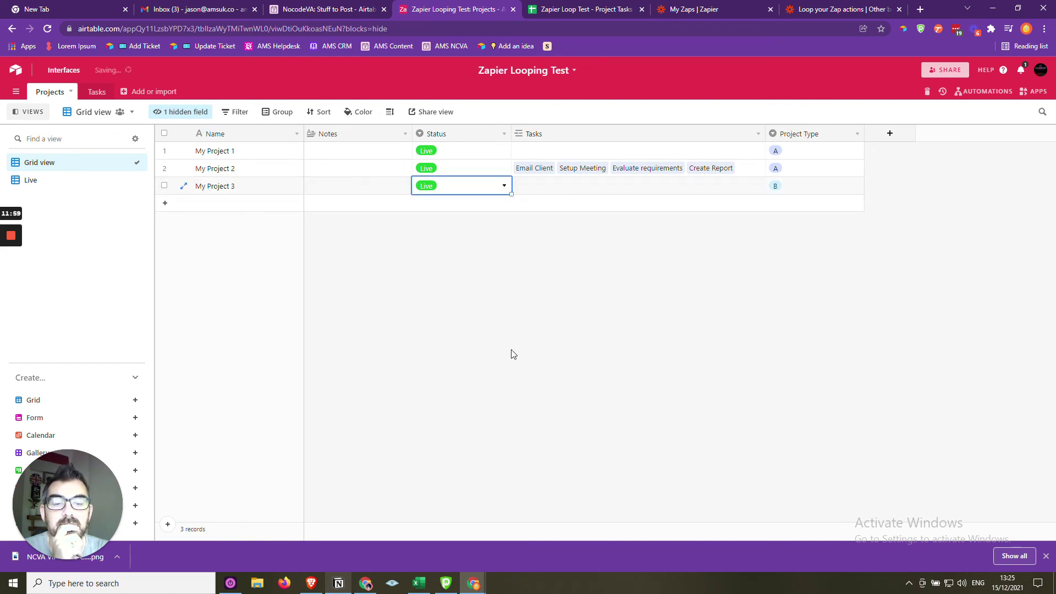
pyautogui.click(512, 355)
# Check the Tasks table, switch to Zapier, and manually run the Using Looping By Zapier #27 Zap for My Project 3.
pyautogui.click(96, 92)
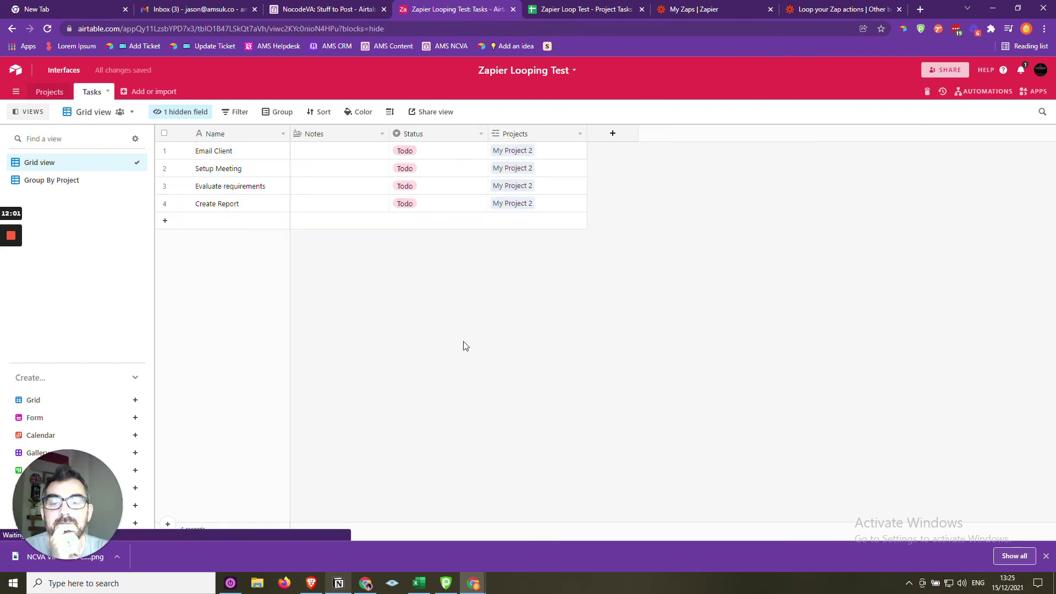
pyautogui.click(680, 9)
pyautogui.click(527, 355)
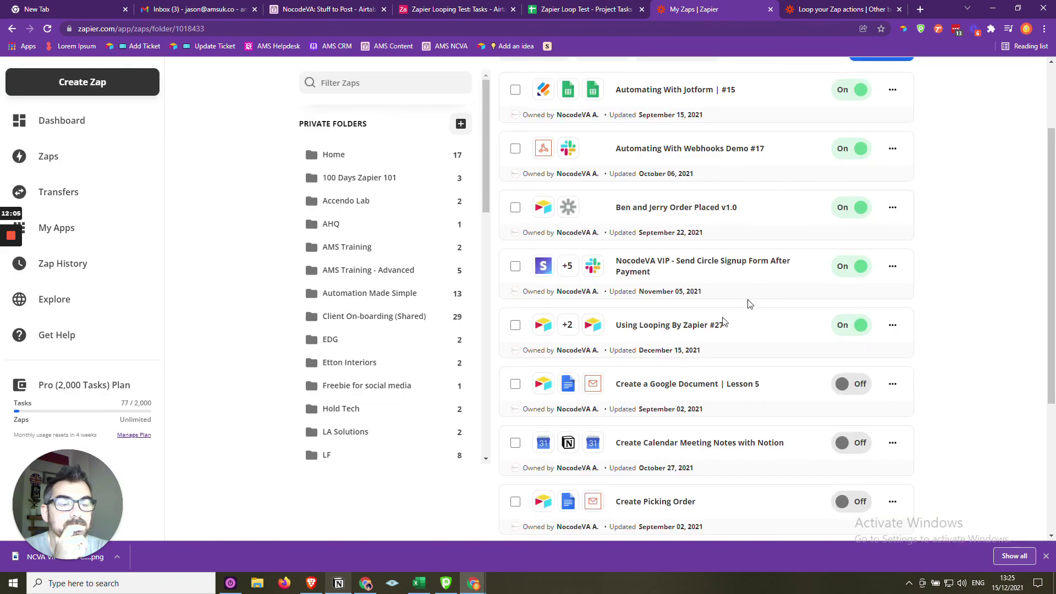
pyautogui.click(895, 327)
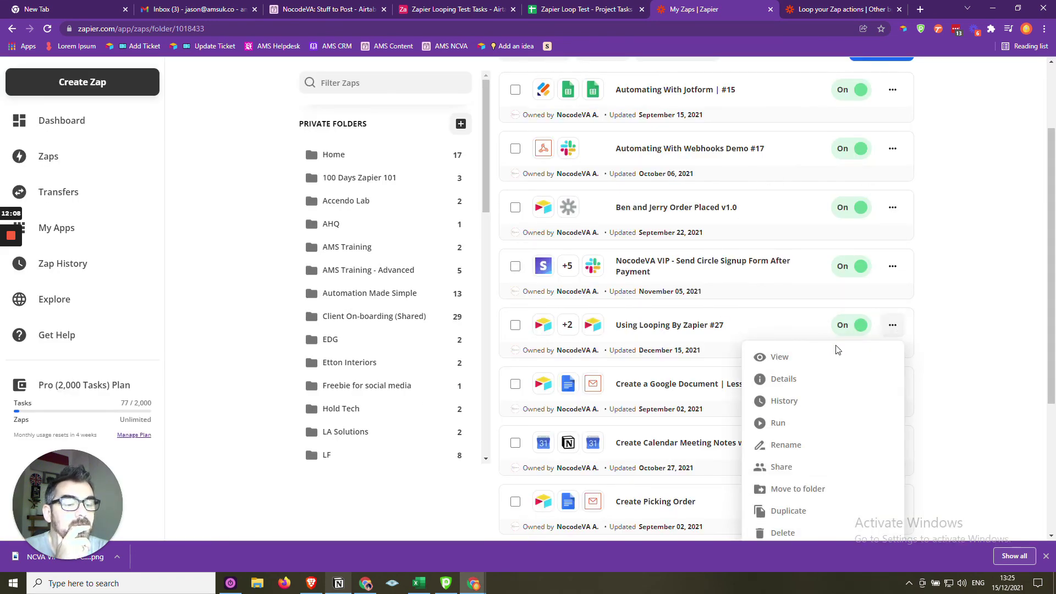
pyautogui.click(792, 426)
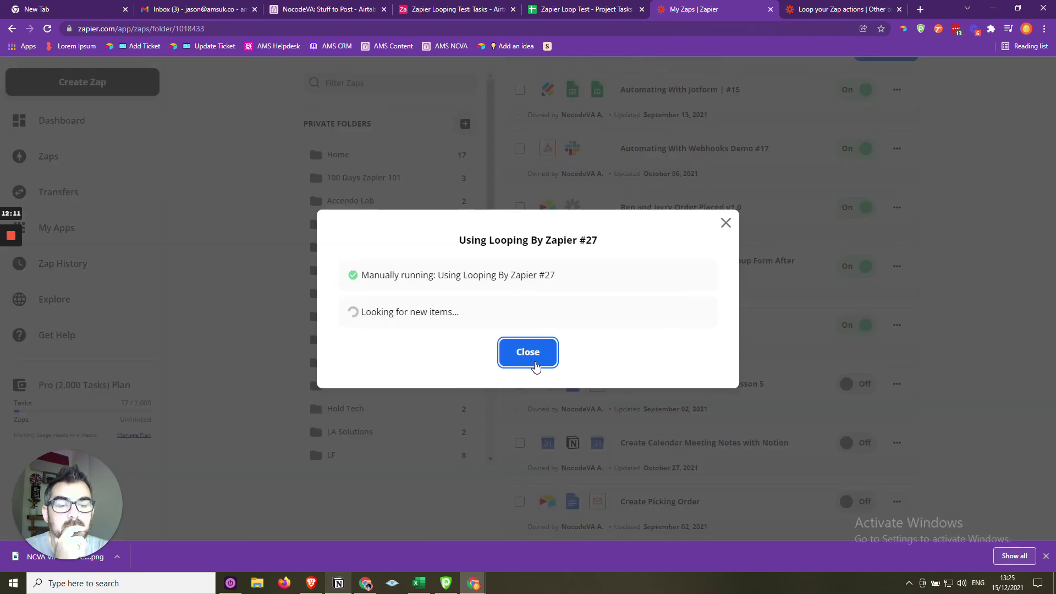
# Compare the Airtable tasks for My Project 3 with the type B tasks in Google Sheets, and view them in the Group By Project view.
pyautogui.hotkey('ctrl', '4')
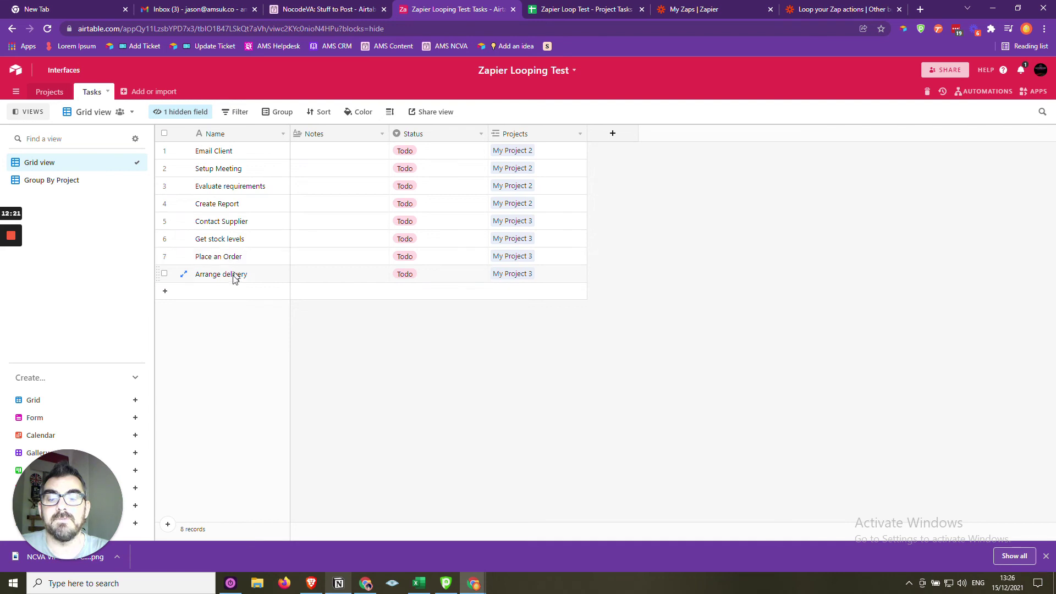
pyautogui.hotkey('ctrl', 'Tab')
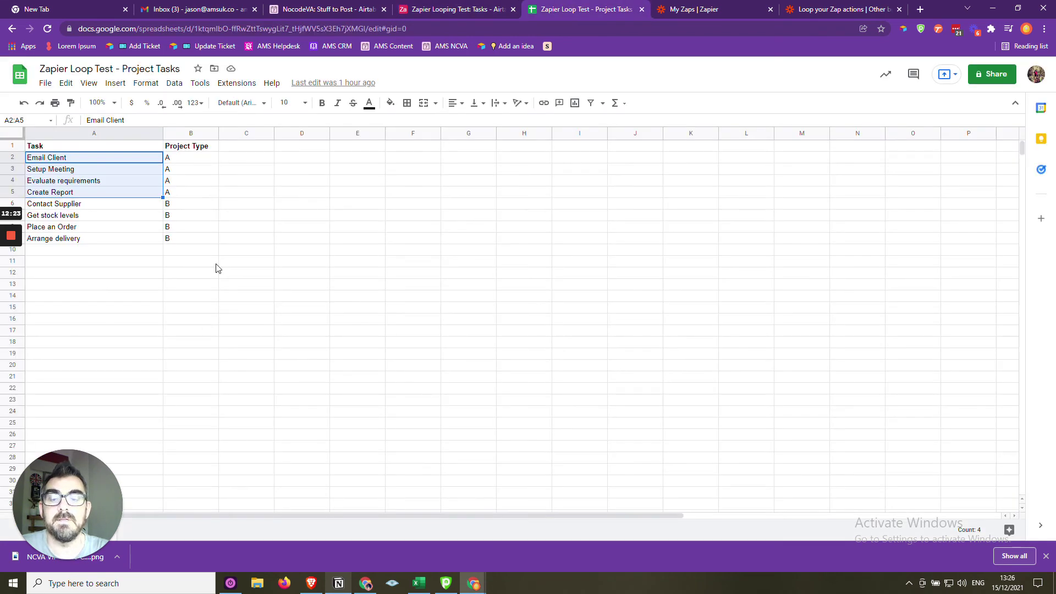
pyautogui.moveTo(117, 207); pyautogui.dragTo(115, 250)
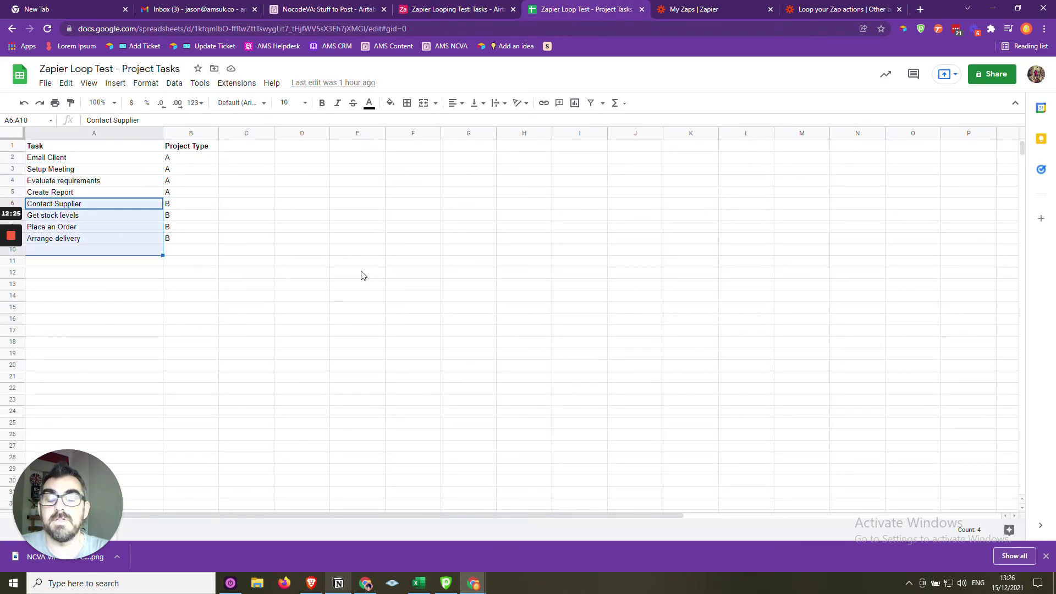
pyautogui.click(454, 9)
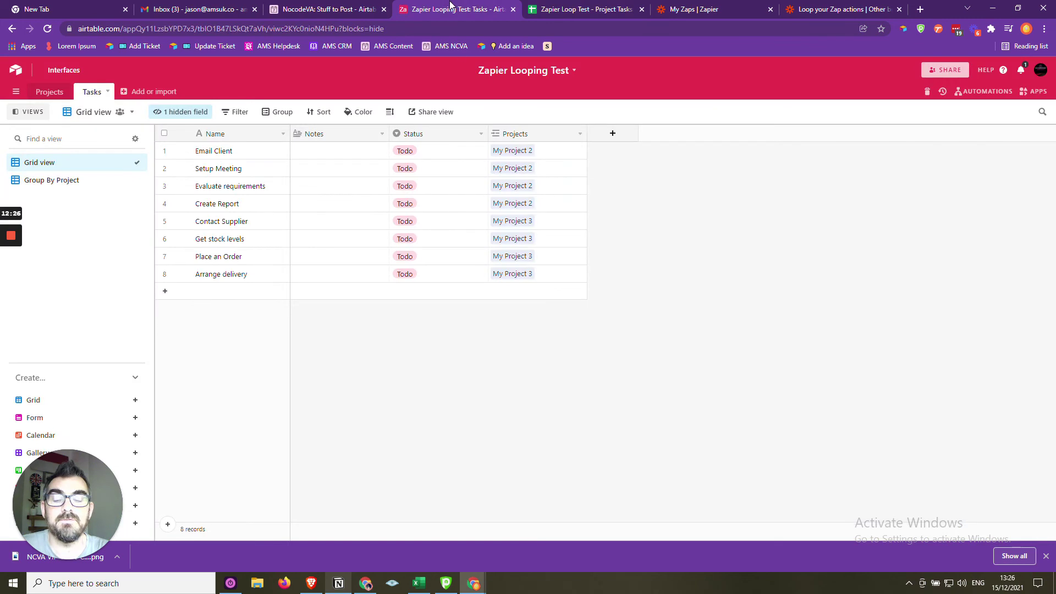
pyautogui.click(64, 185)
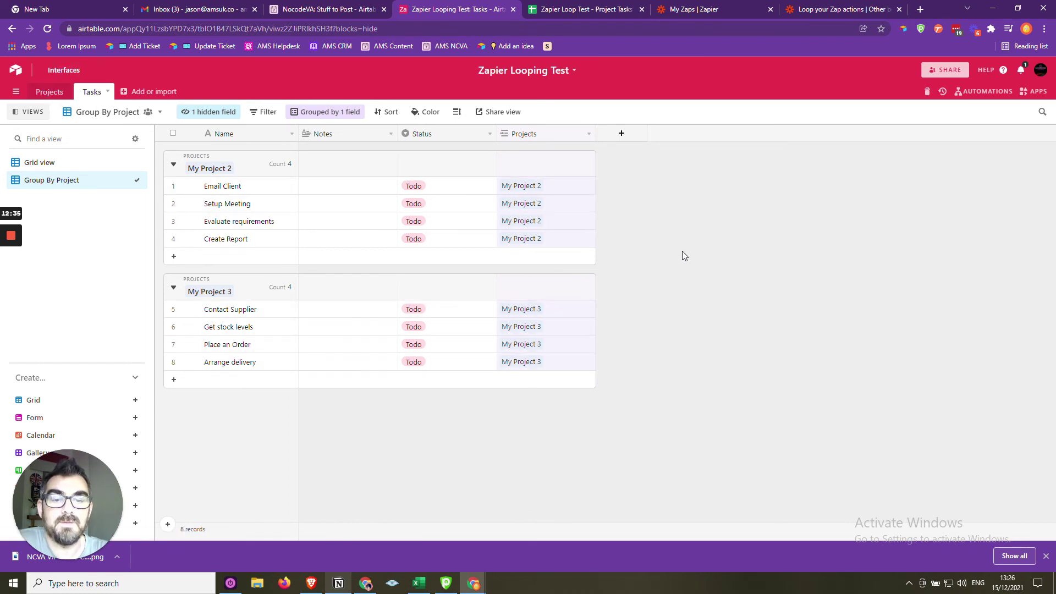
# In the Google Sheet, add the task Confirm Delivery in A10 and fill in its Project Type in B10.
pyautogui.click(586, 9)
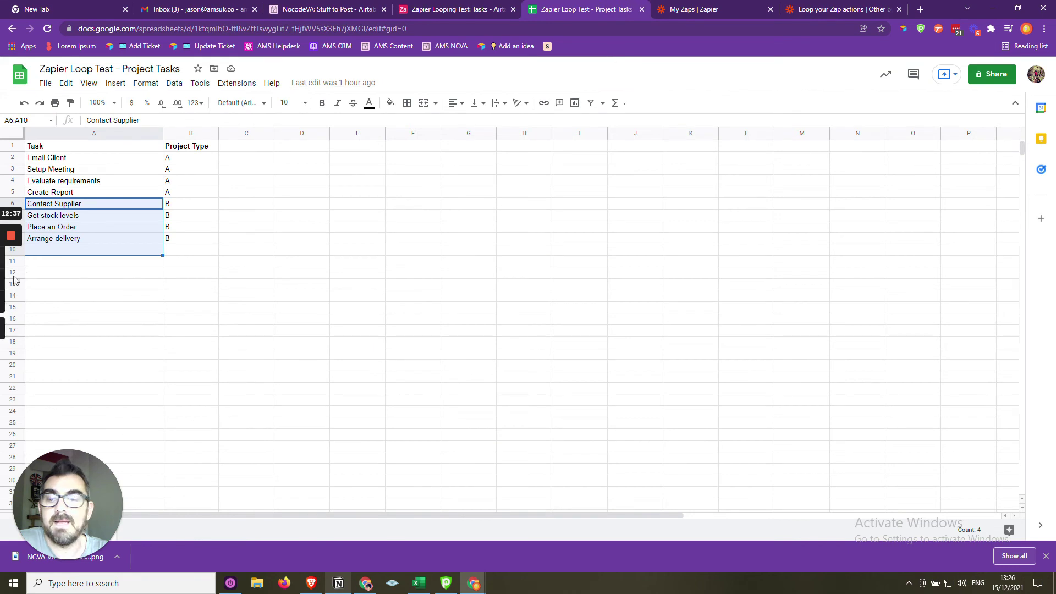
pyautogui.click(67, 249)
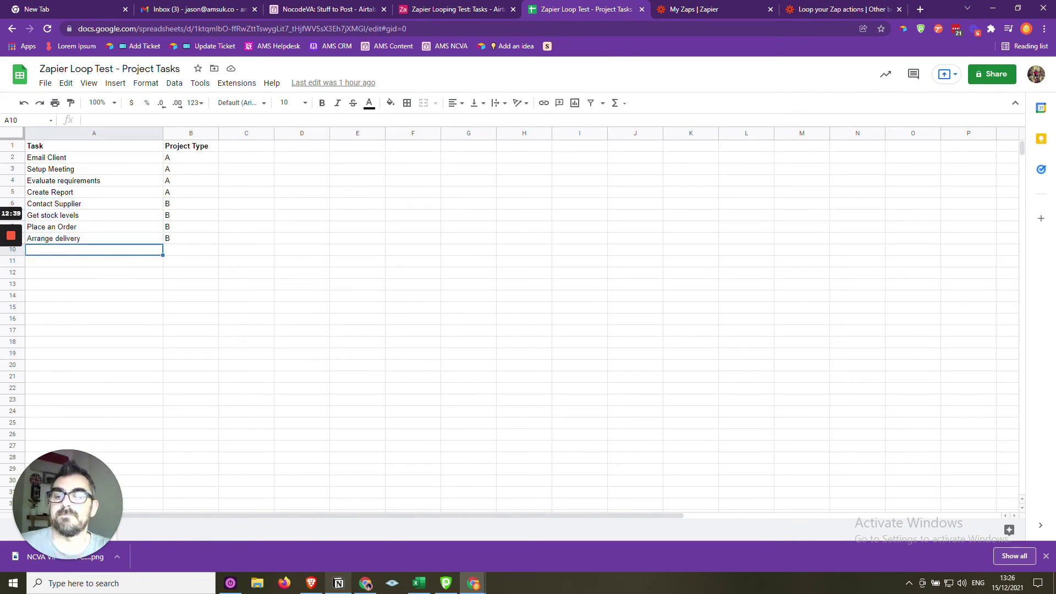
pyautogui.write('Confirm')
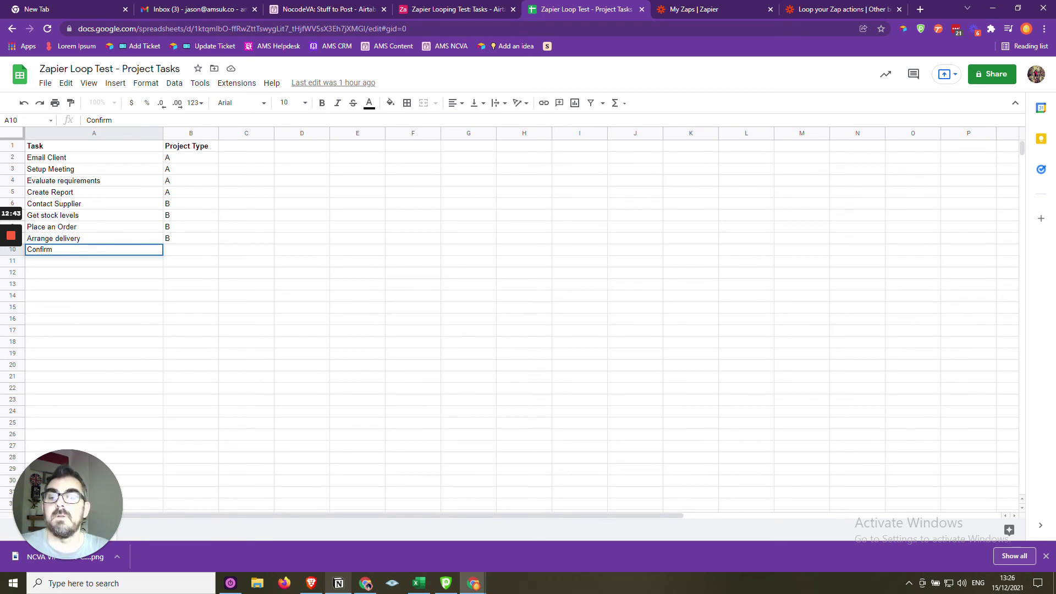
pyautogui.write(' Delivery')
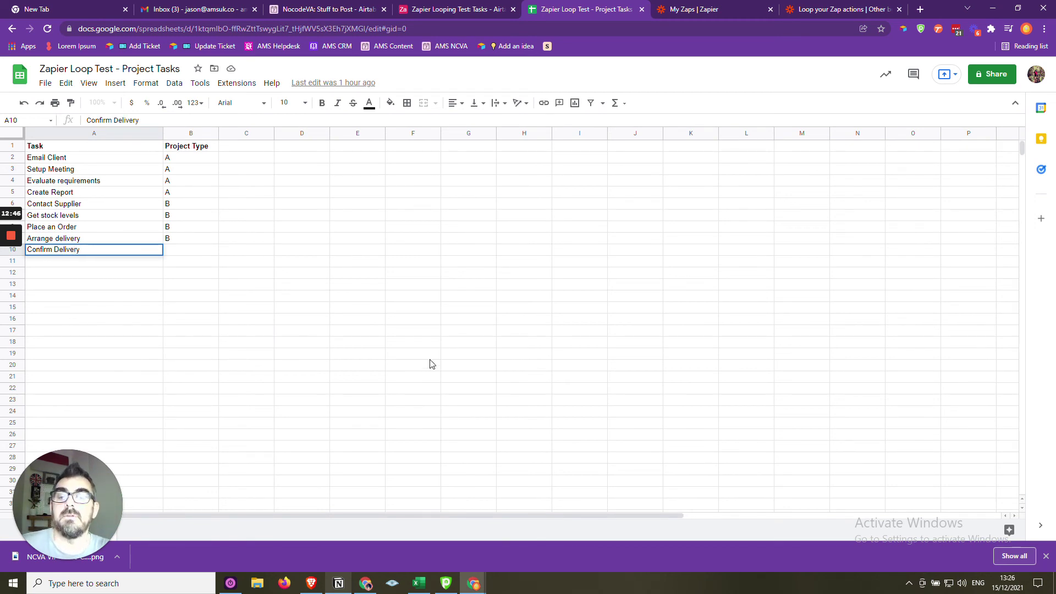
pyautogui.click(430, 354)
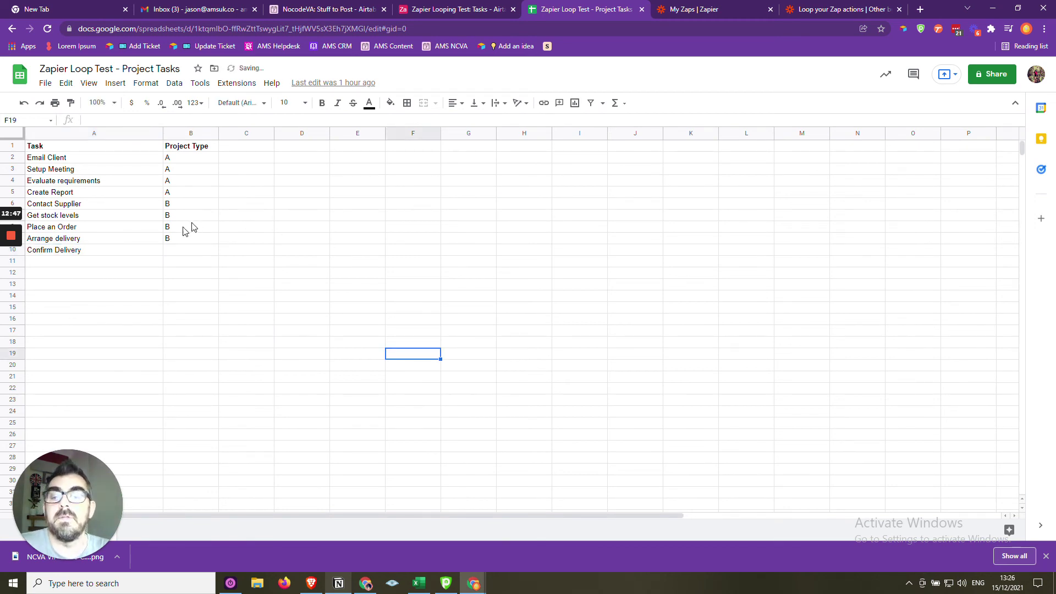
pyautogui.click(183, 249)
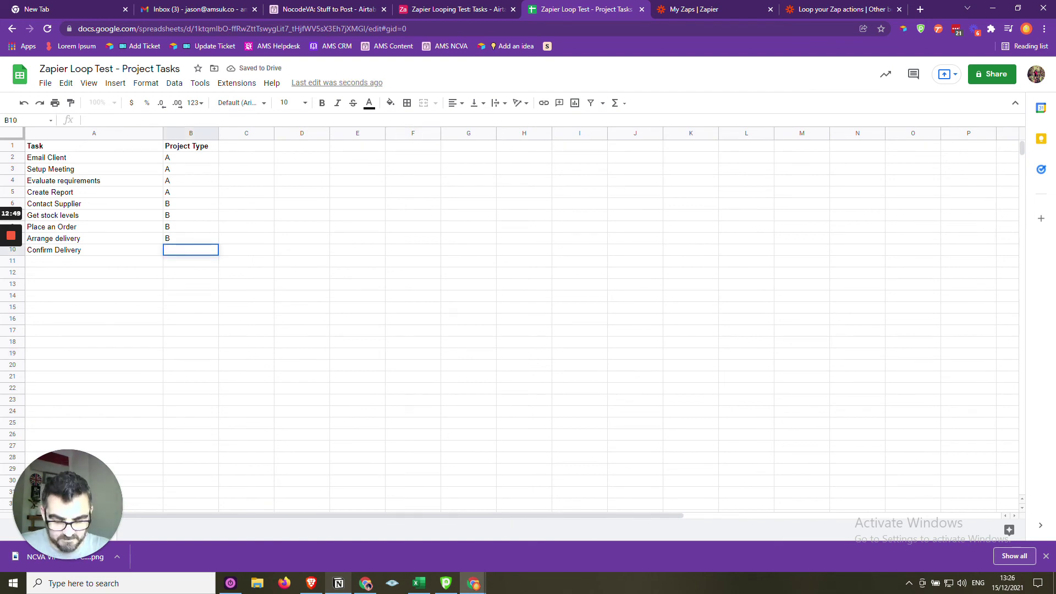
pyautogui.click(417, 333)
# Switch to Airtable and add a new record named My Project 4 to the Projects table.
pyautogui.click(480, 7)
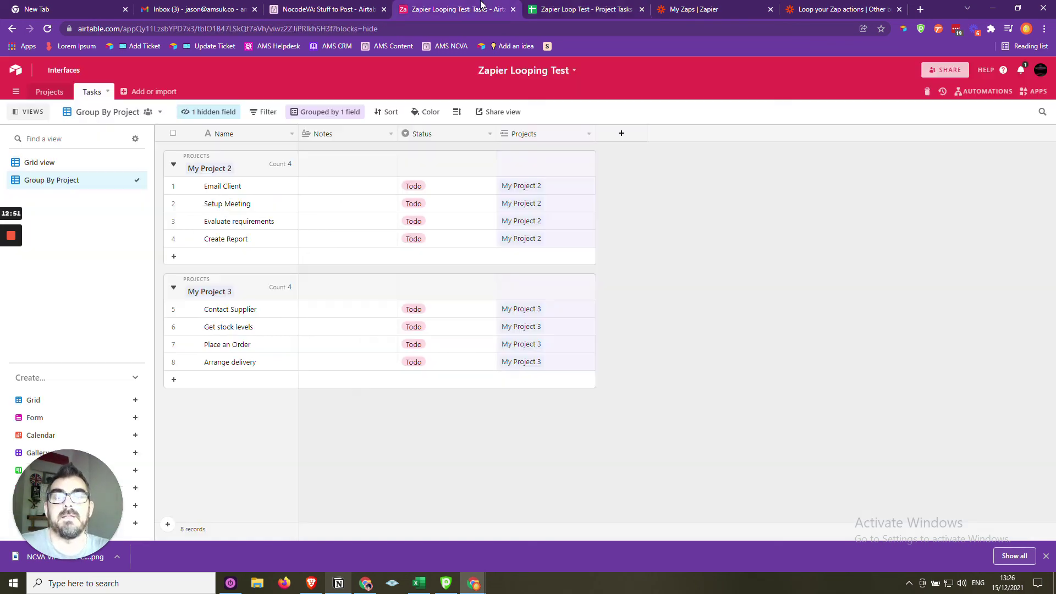
pyautogui.click(49, 92)
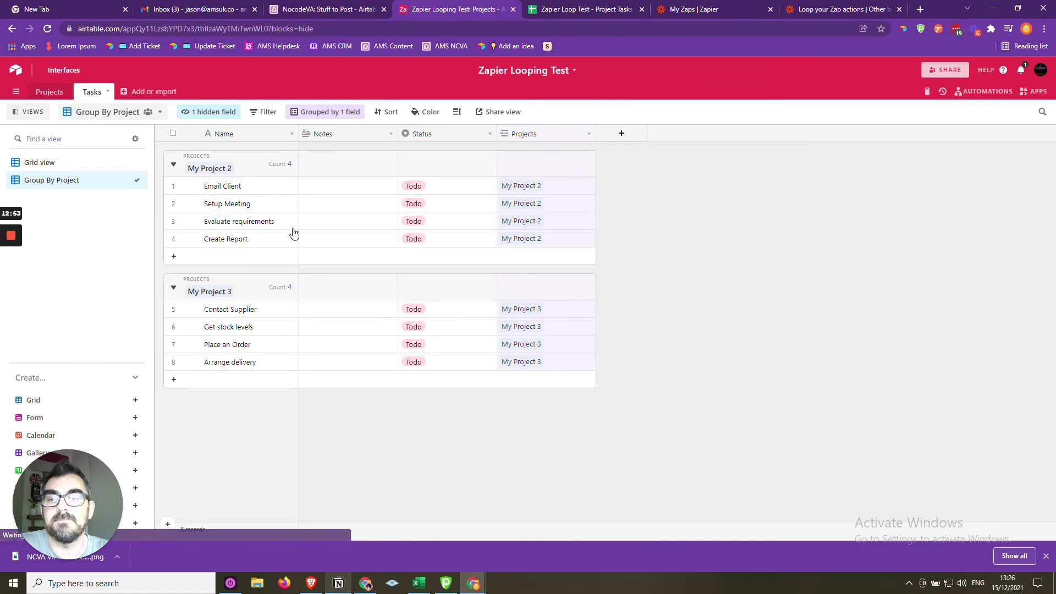
pyautogui.click(242, 204)
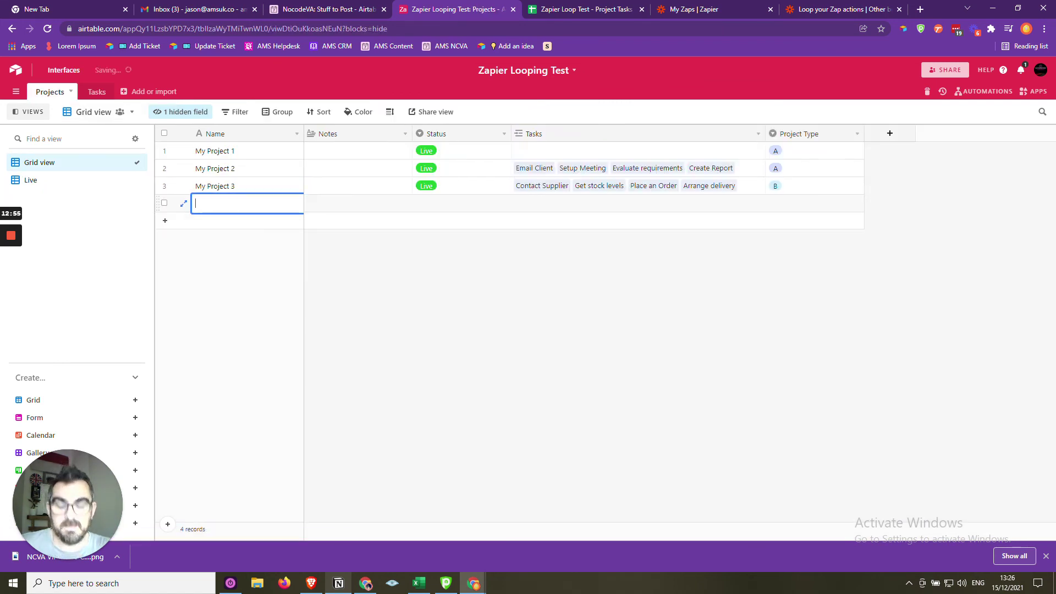
pyautogui.write('My Project 4')
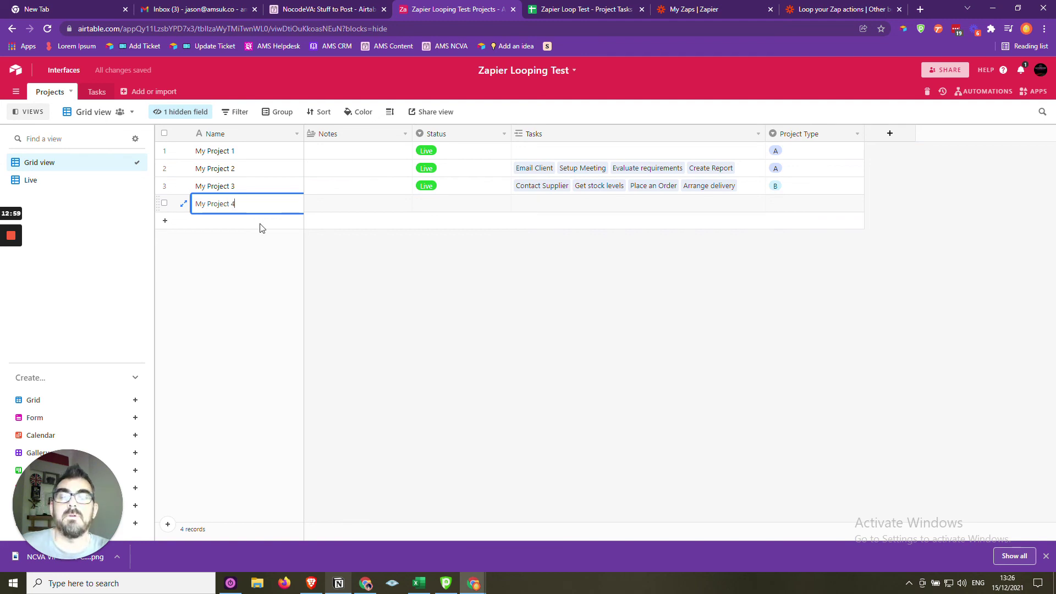
pyautogui.click(662, 424)
# Set My Project 4's Project Type to B and its Status to Live.
pyautogui.click(784, 203)
pyautogui.click(785, 205)
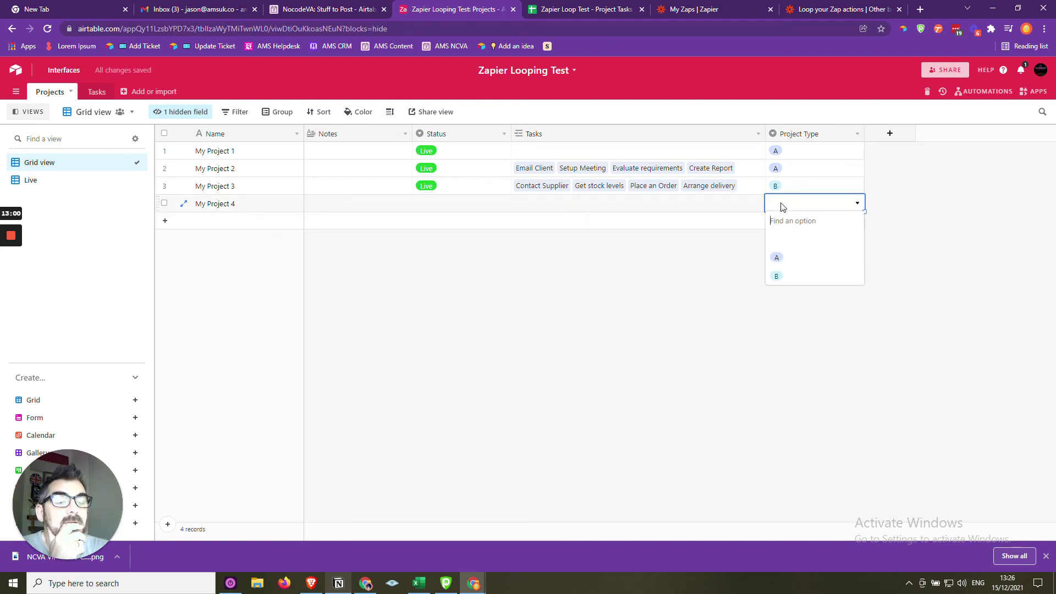
pyautogui.click(789, 273)
pyautogui.click(440, 204)
pyautogui.click(440, 204)
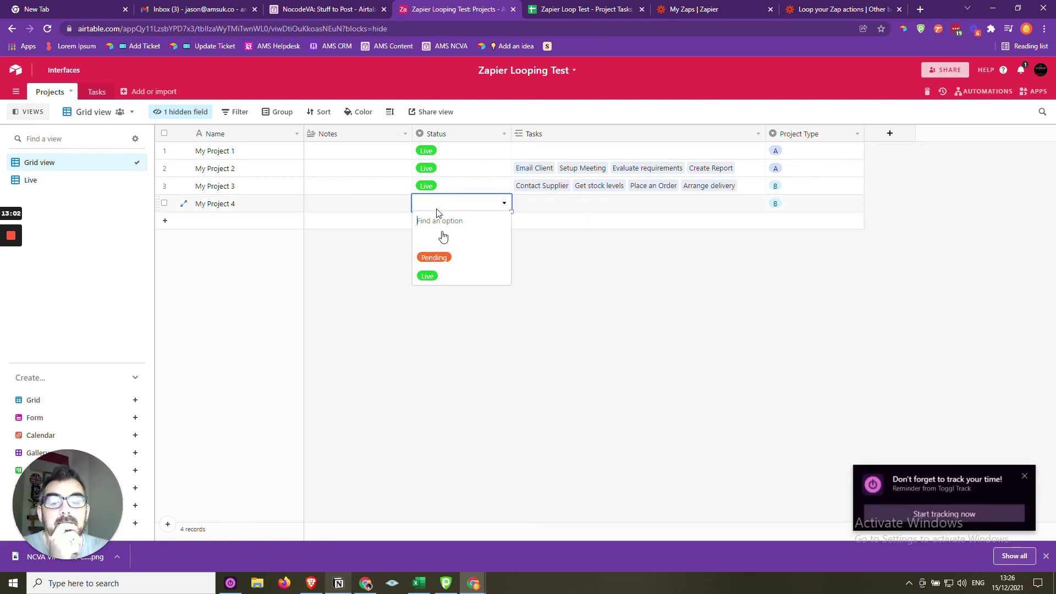
pyautogui.click(442, 275)
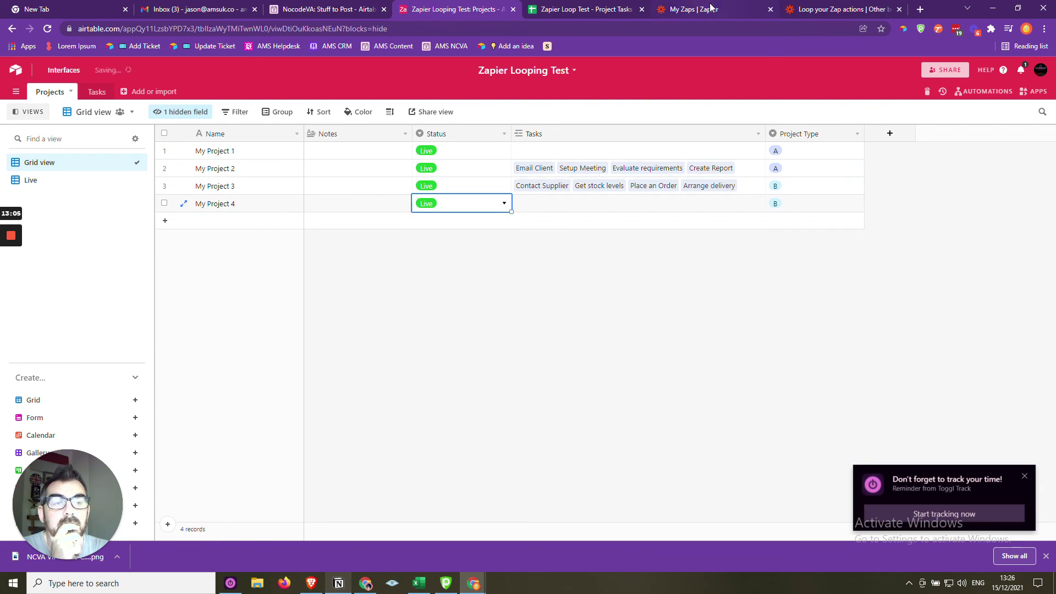
# Switch to Zapier and manually run the Using Looping By Zapier #27 Zap for My Project 4.
pyautogui.click(694, 9)
pyautogui.click(514, 357)
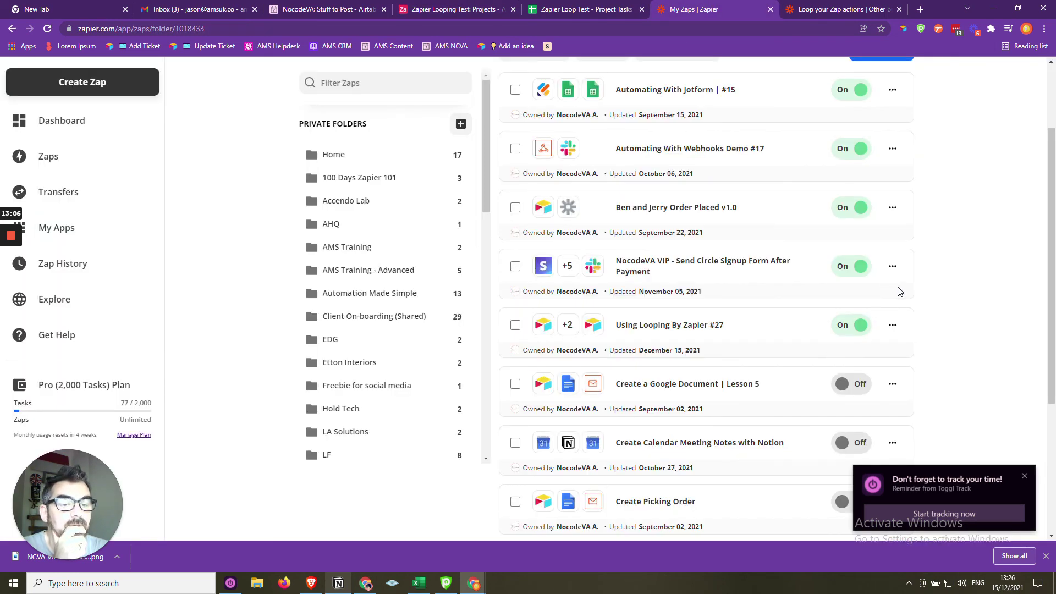
pyautogui.click(892, 325)
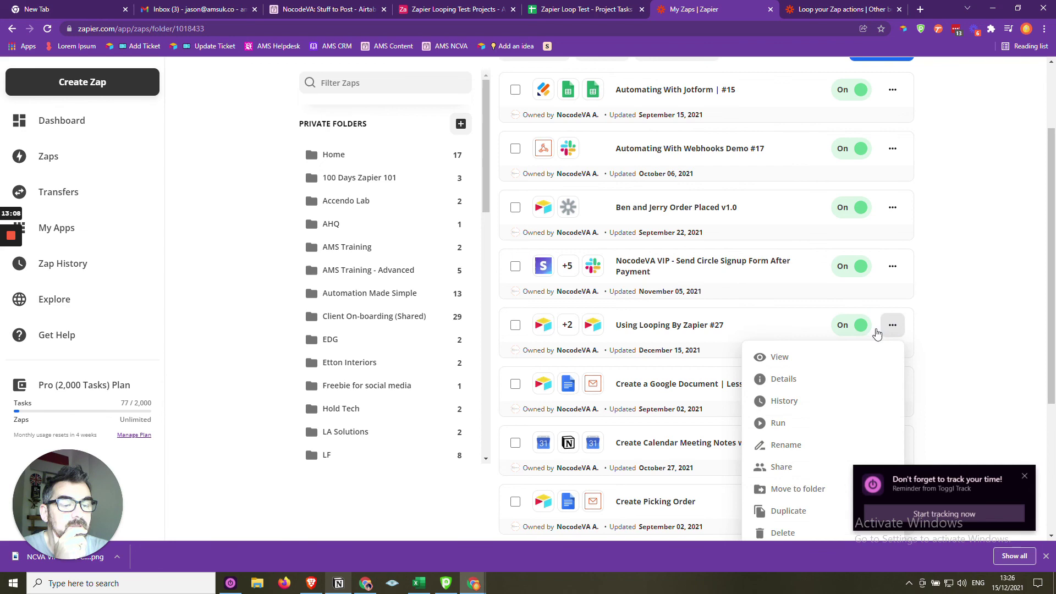
pyautogui.click(779, 423)
# Compare My Project 4's tasks in Airtable with the type B rows in Google Sheets, and review its linked tasks in the Projects table.
pyautogui.click(456, 9)
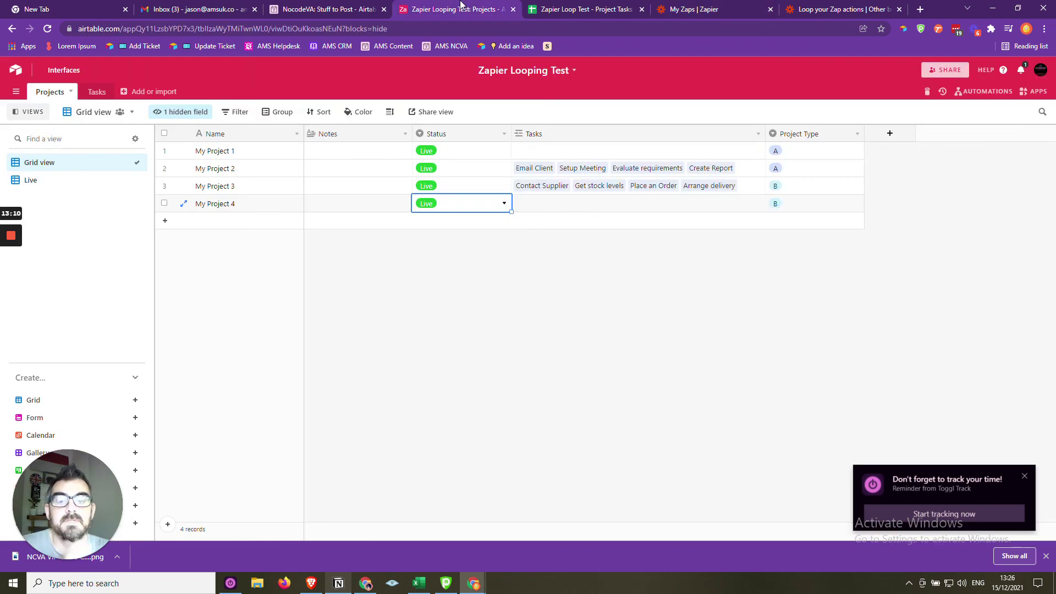
pyautogui.click(98, 92)
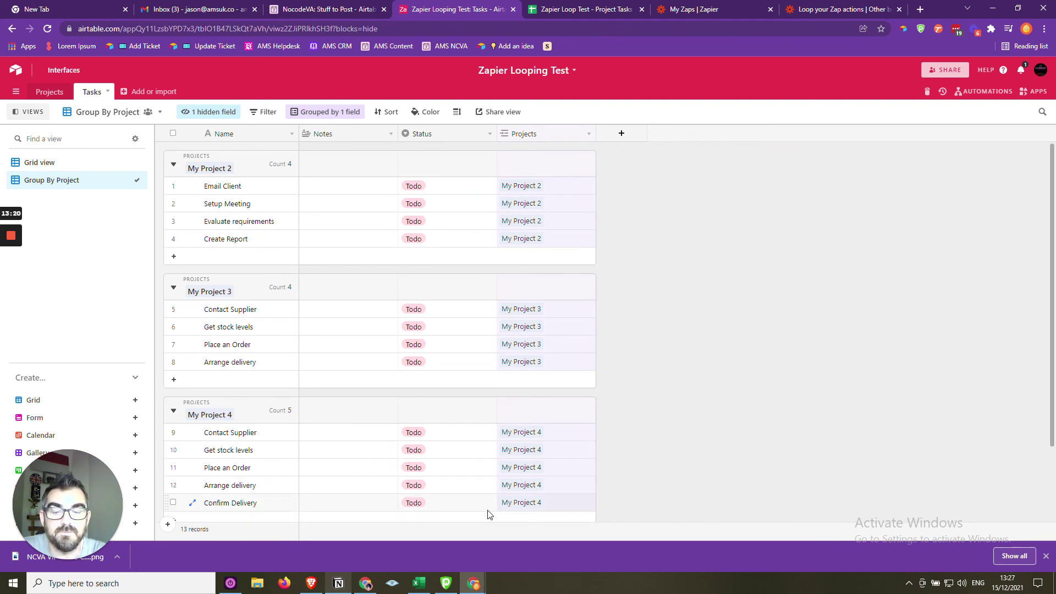
pyautogui.click(600, 11)
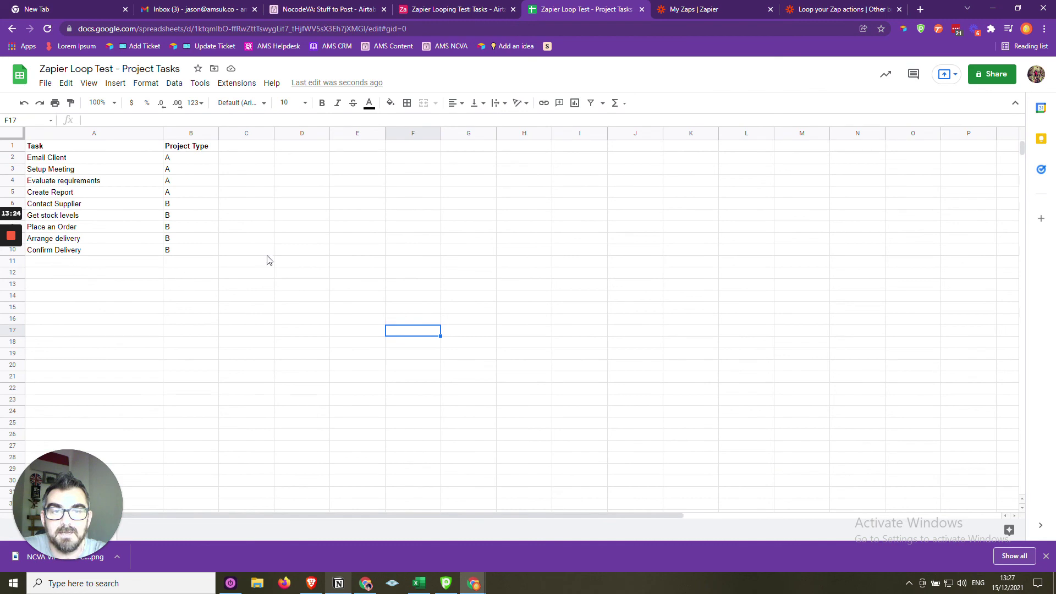
pyautogui.click(477, 7)
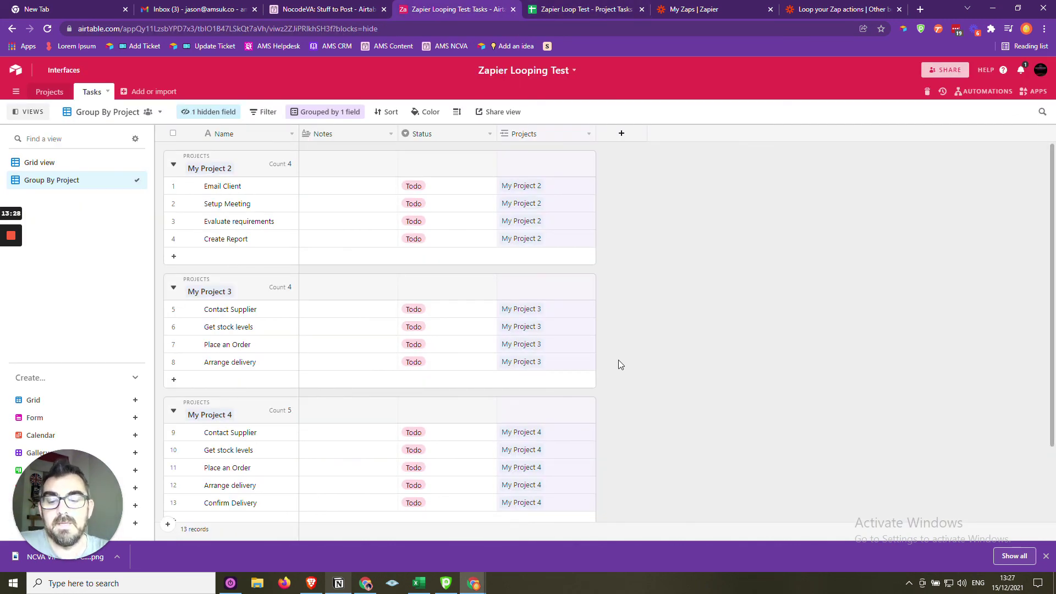
pyautogui.scroll(-1, 622, 366)
pyautogui.scroll(1, 649, 380)
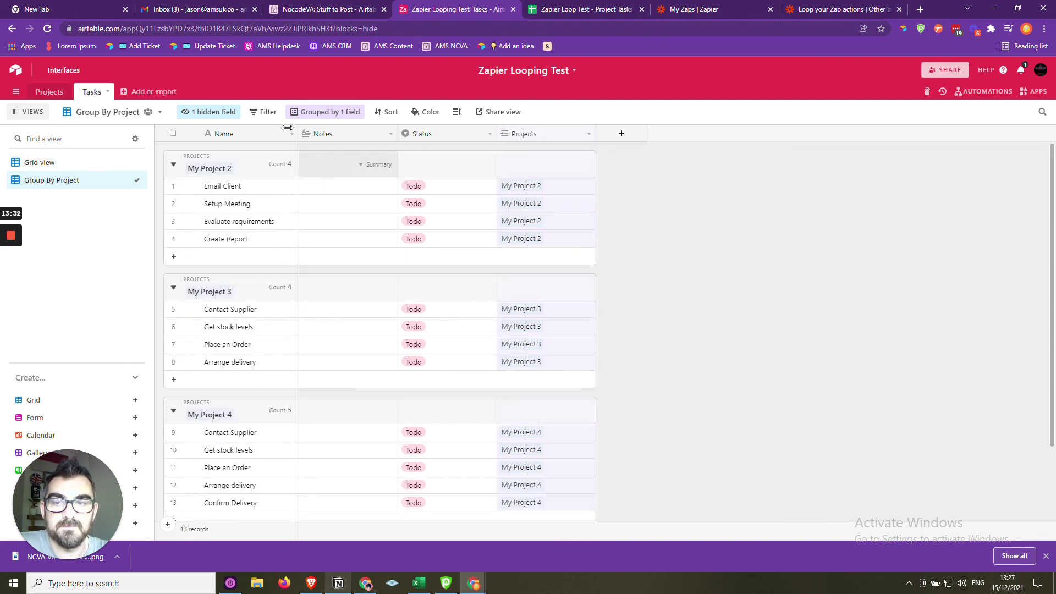
pyautogui.click(50, 91)
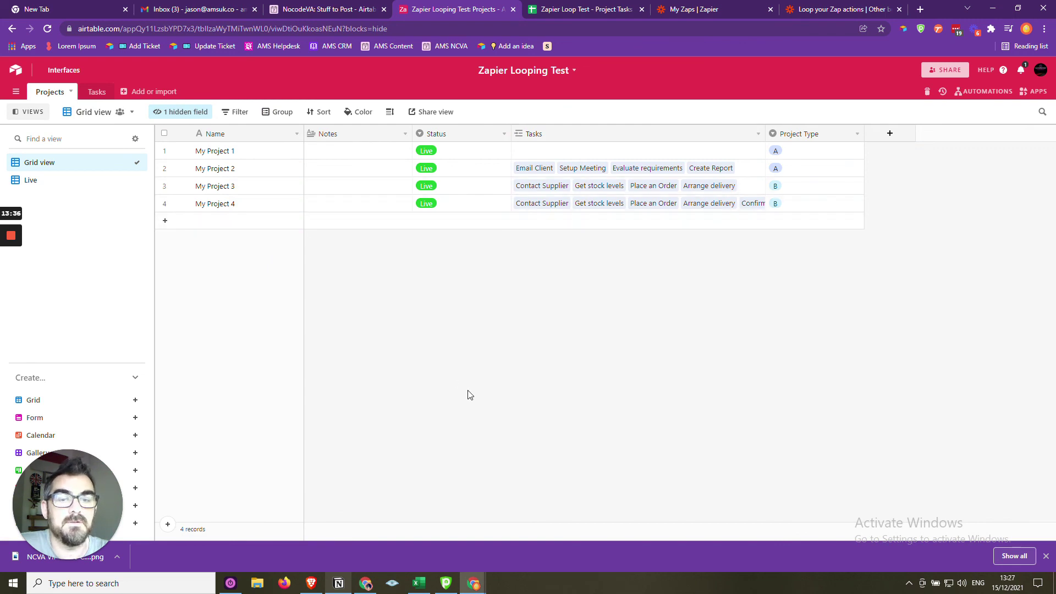
pyautogui.click(98, 94)
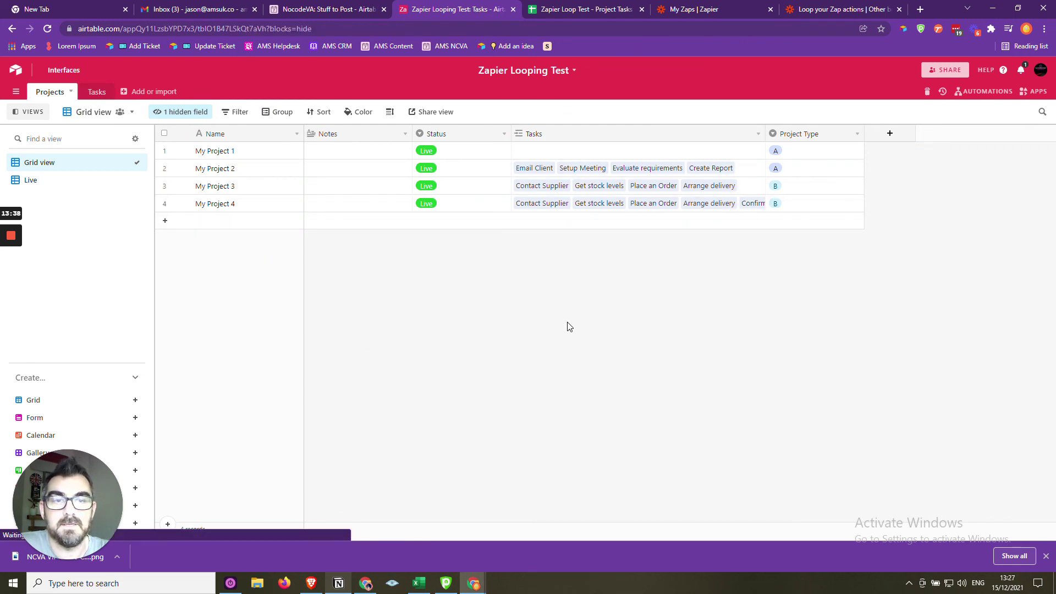